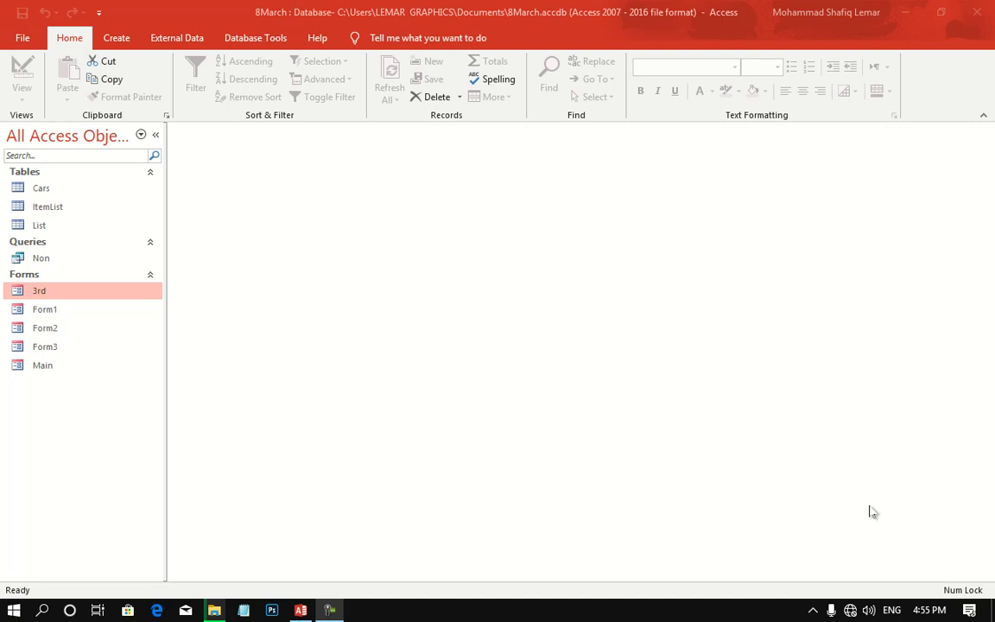
Switch to the Create ribbon to reach the new-object tools.
{"action": "left_click", "coordinate": [109, 38]}
Start a blank form in Design View and add two unbound text boxes.
{"action": "left_click", "coordinate": [320, 94]}
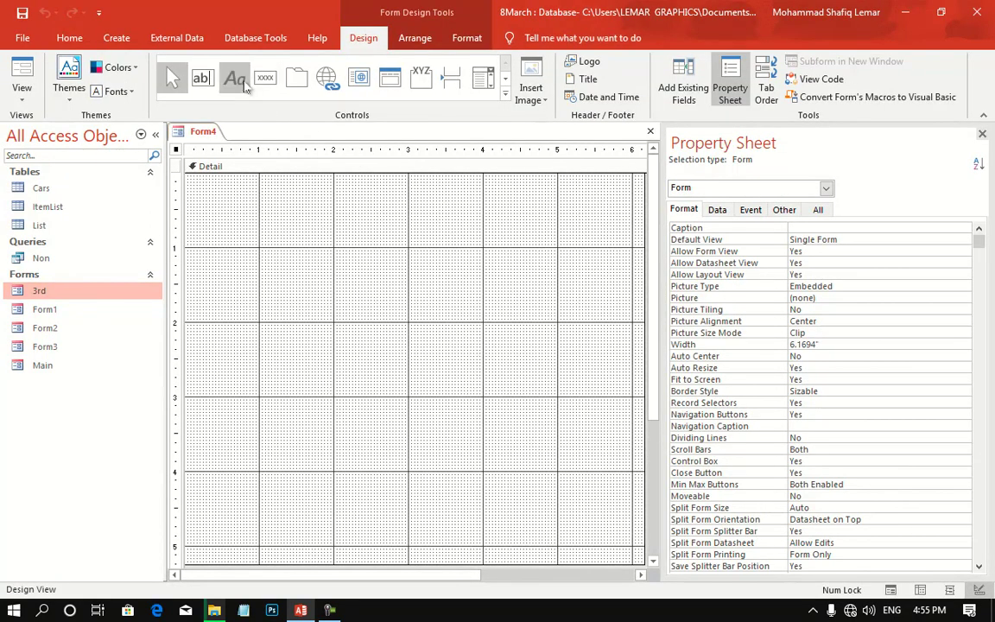
{"action": "left_click", "coordinate": [234, 78]}
{"action": "left_click", "coordinate": [202, 78]}
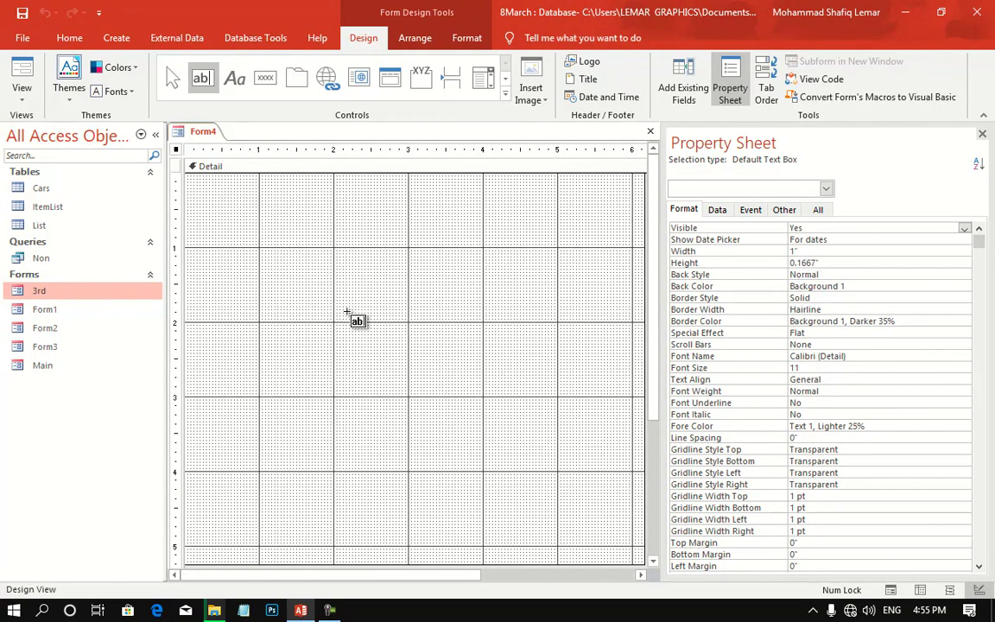
{"action": "left_click", "coordinate": [382, 307]}
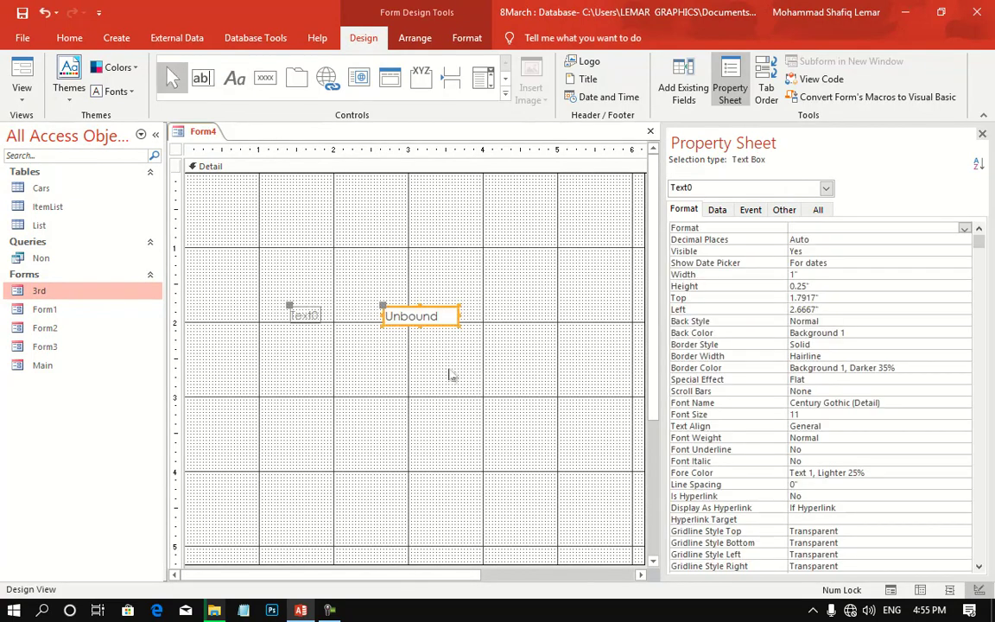
{"action": "key", "text": "ctrl+c"}
{"action": "key", "text": "ctrl+v"}
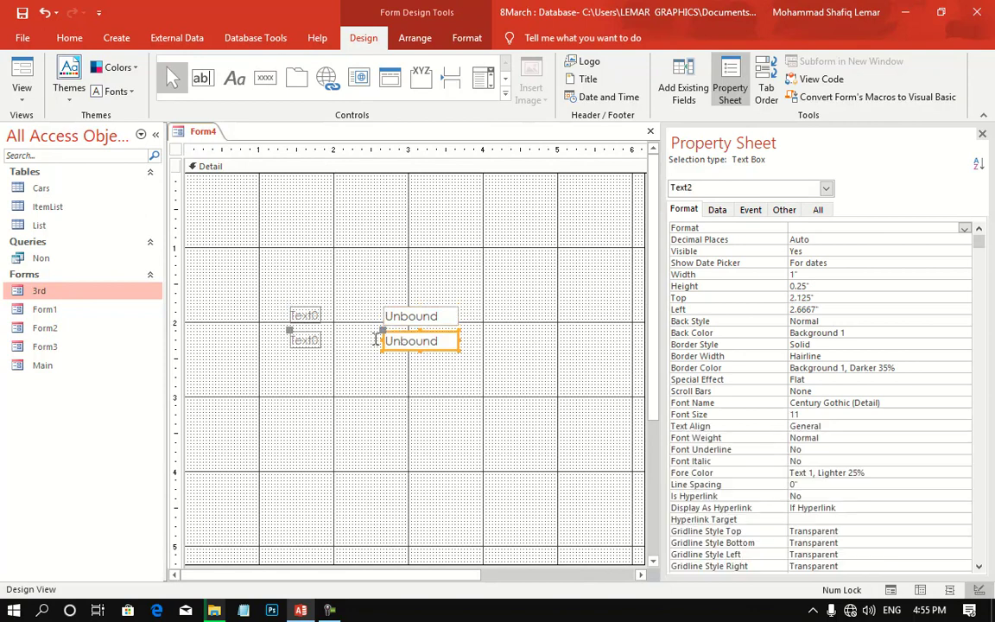
Rename the two text box labels to UserName and Password.
{"action": "left_click", "coordinate": [303, 315]}
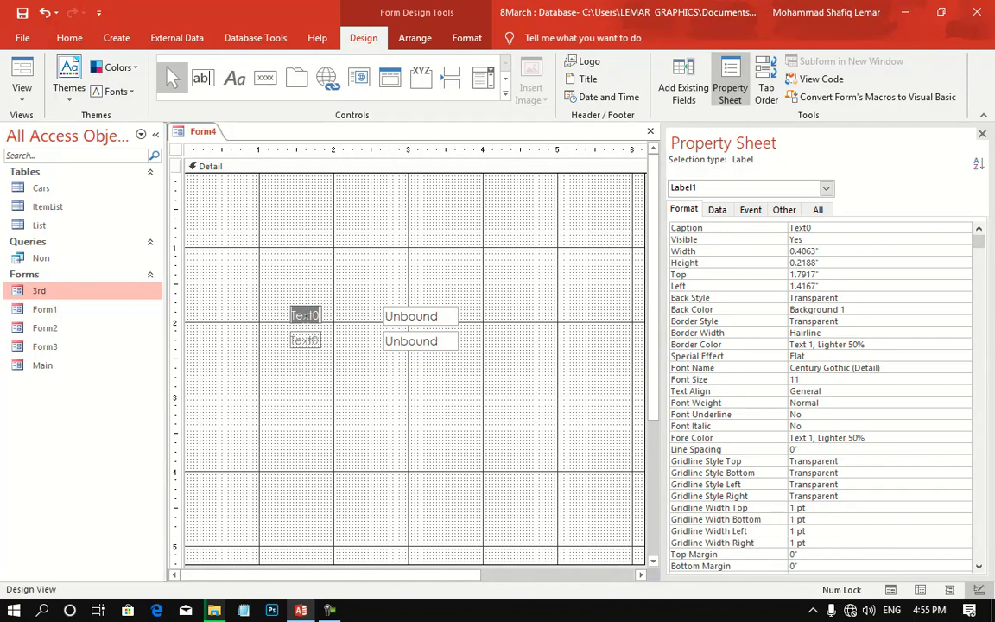
{"action": "type", "text": "UserName"}
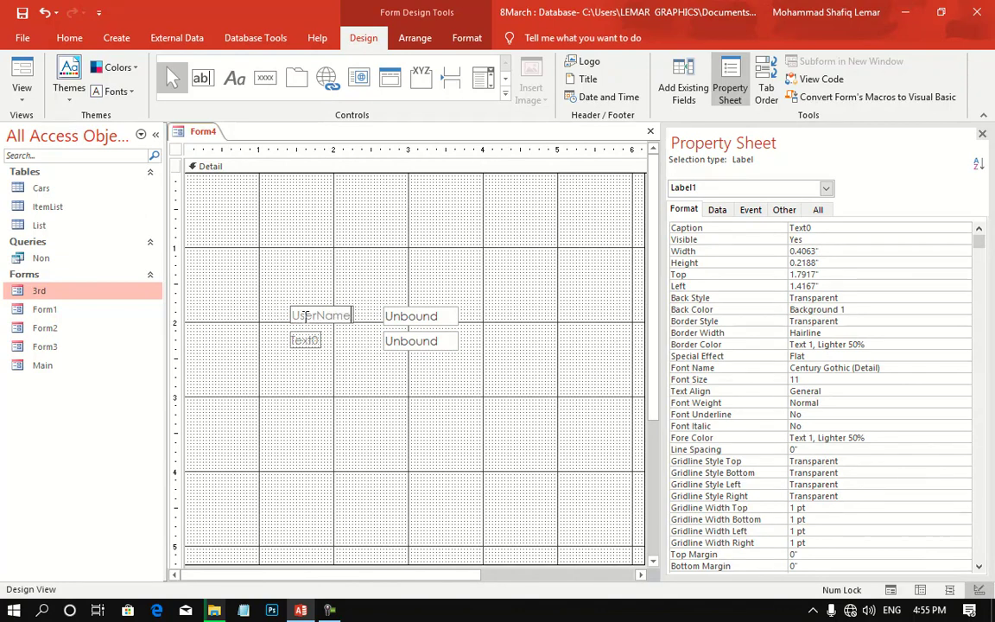
{"action": "left_click", "coordinate": [302, 337]}
{"action": "left_click", "coordinate": [304, 339]}
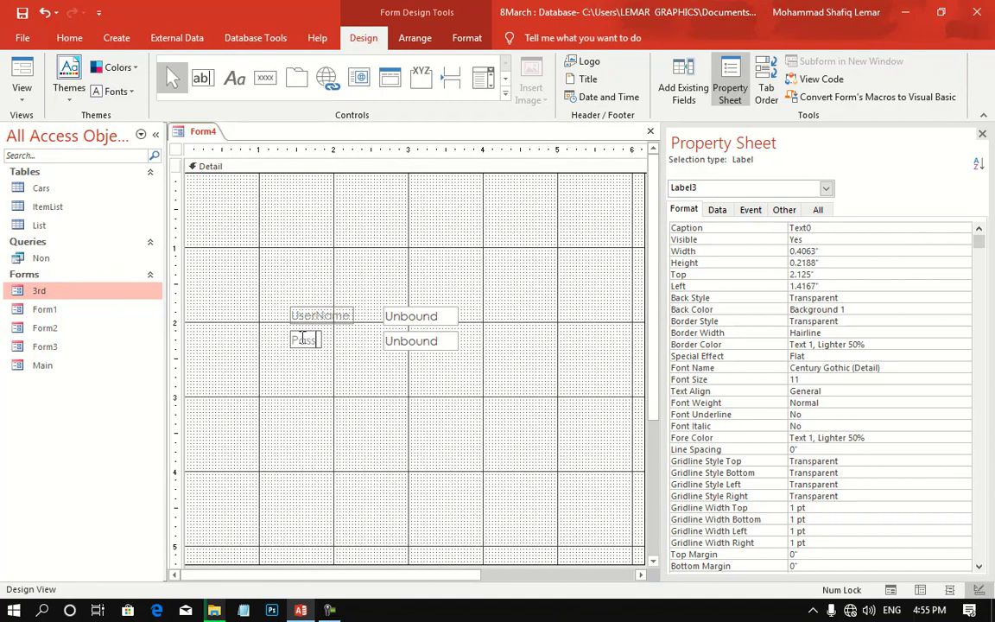
{"action": "type", "text": "Password"}
{"action": "key", "text": "Return"}
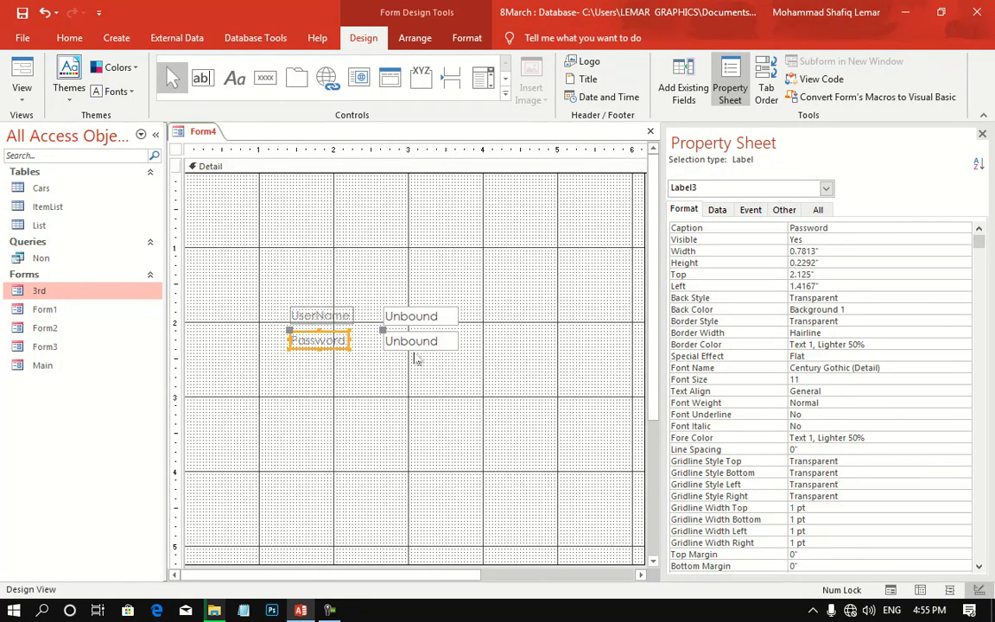
{"action": "left_click", "coordinate": [413, 343]}
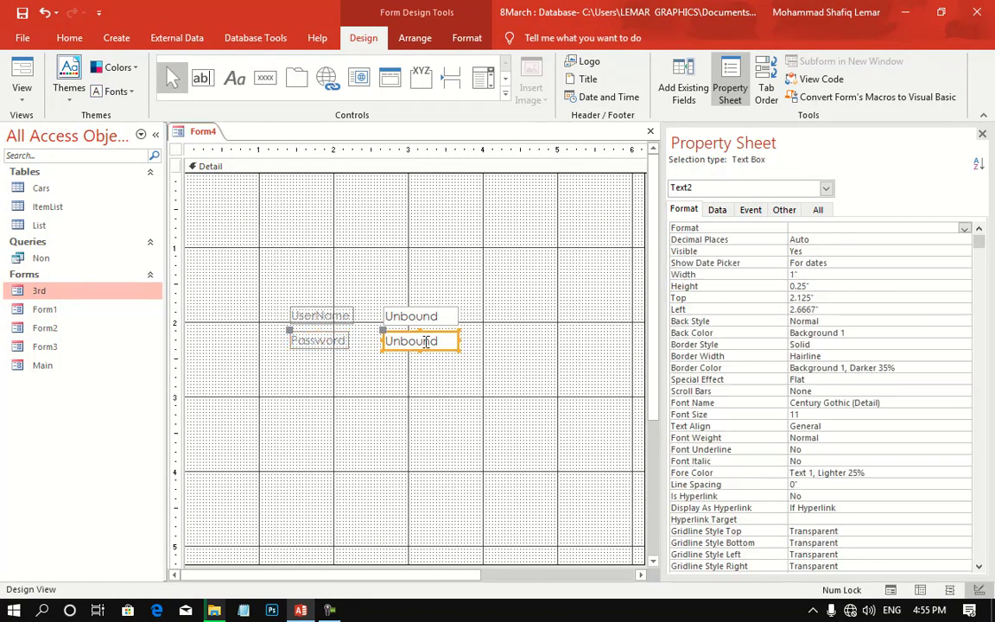
Name the lower text box Pwd and the upper UName, then select both to widen them to 1.9583".
{"action": "left_click", "coordinate": [783, 209]}
{"action": "left_click", "coordinate": [816, 210]}
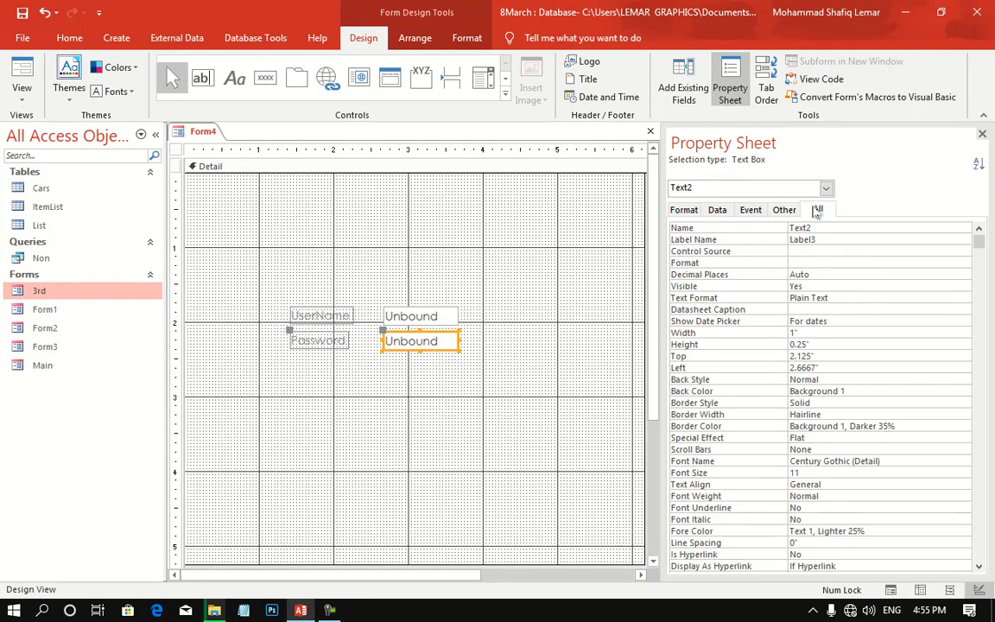
{"action": "left_click", "coordinate": [825, 226]}
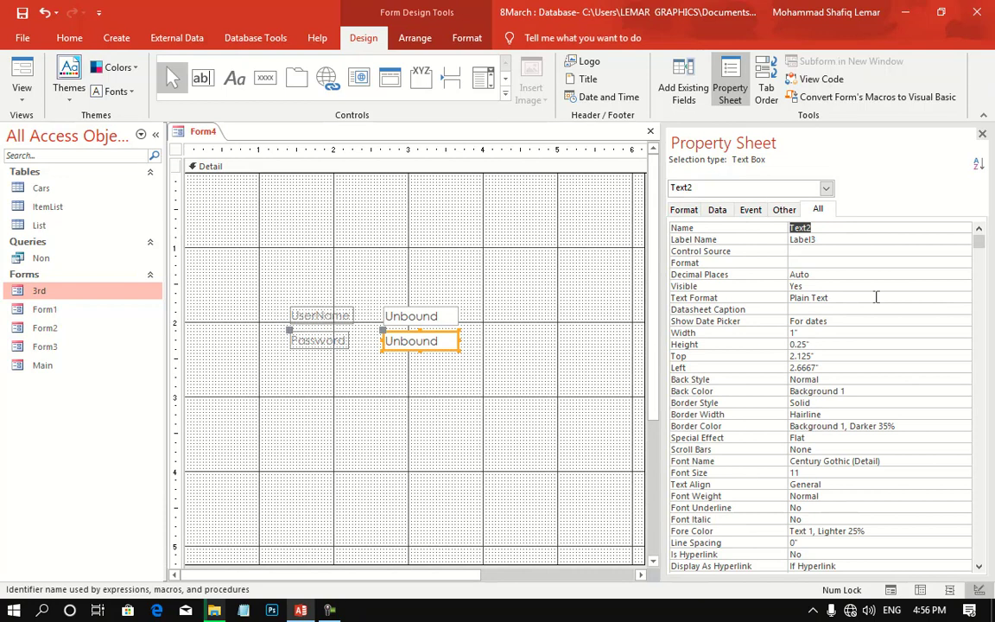
{"action": "type", "text": "Pw"}
{"action": "type", "text": "d"}
{"action": "key", "text": "Return"}
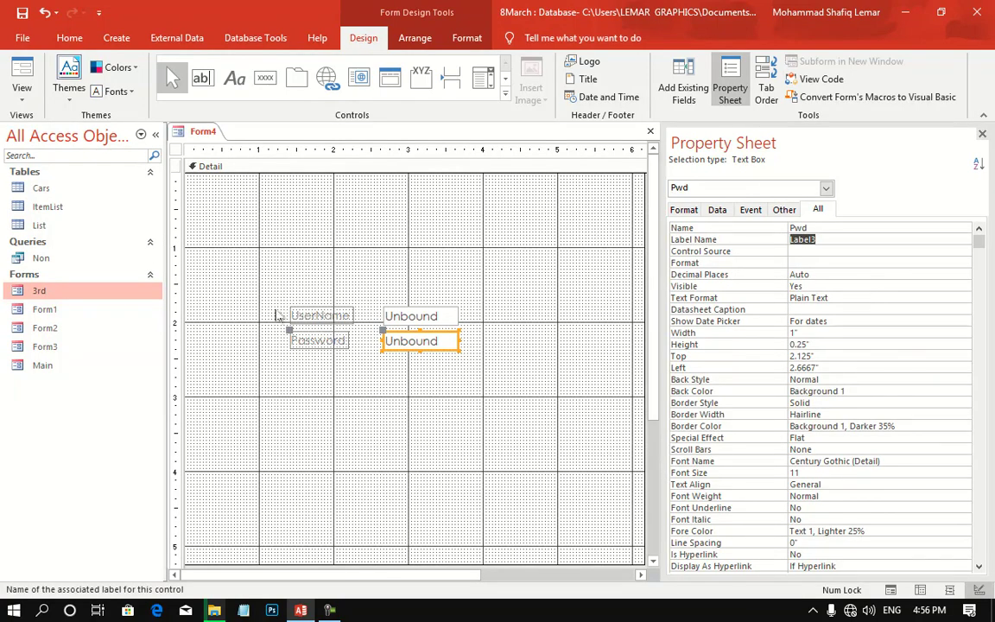
{"action": "left_click", "coordinate": [400, 312]}
{"action": "left_click", "coordinate": [753, 229]}
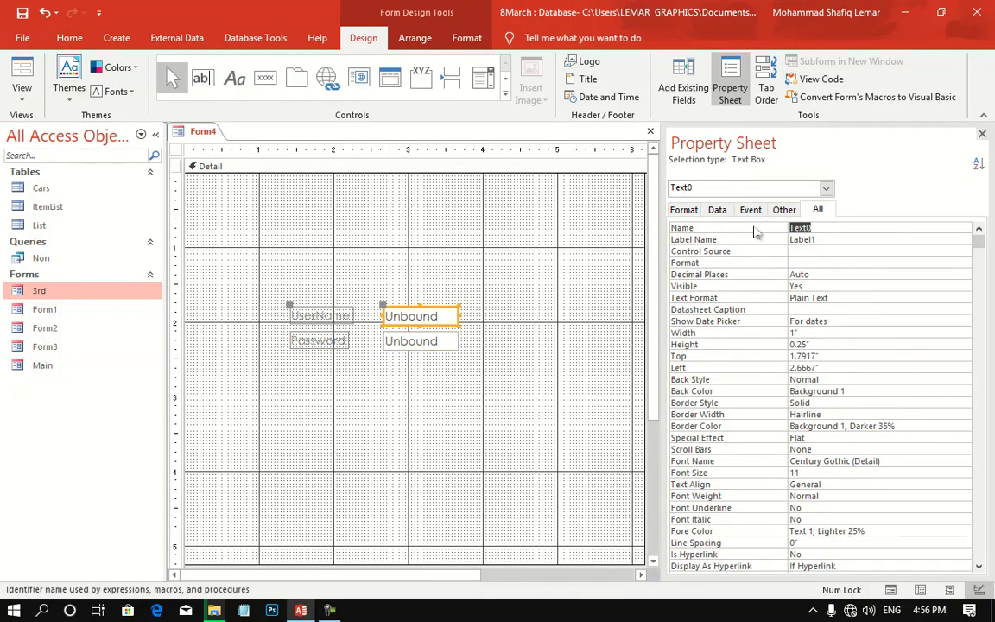
{"action": "type", "text": "U"}
{"action": "type", "text": "Name"}
{"action": "key", "text": "Return"}
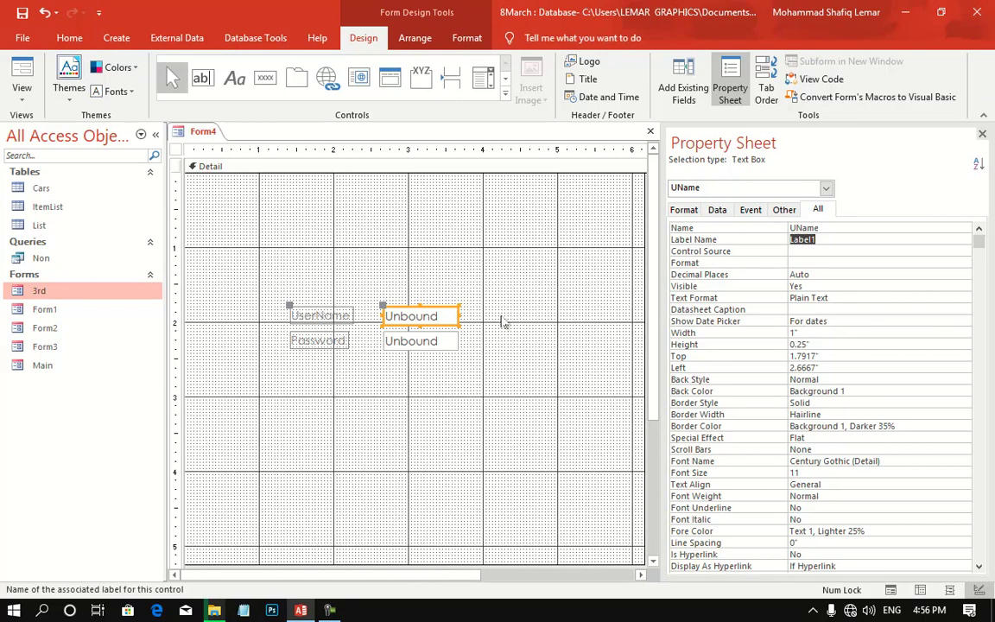
{"action": "mouse_move", "coordinate": [481, 359]}
{"action": "left_mouse_down"}
{"action": "mouse_move", "coordinate": [453, 312]}
{"action": "mouse_move", "coordinate": [529, 313]}
{"action": "left_mouse_up"}
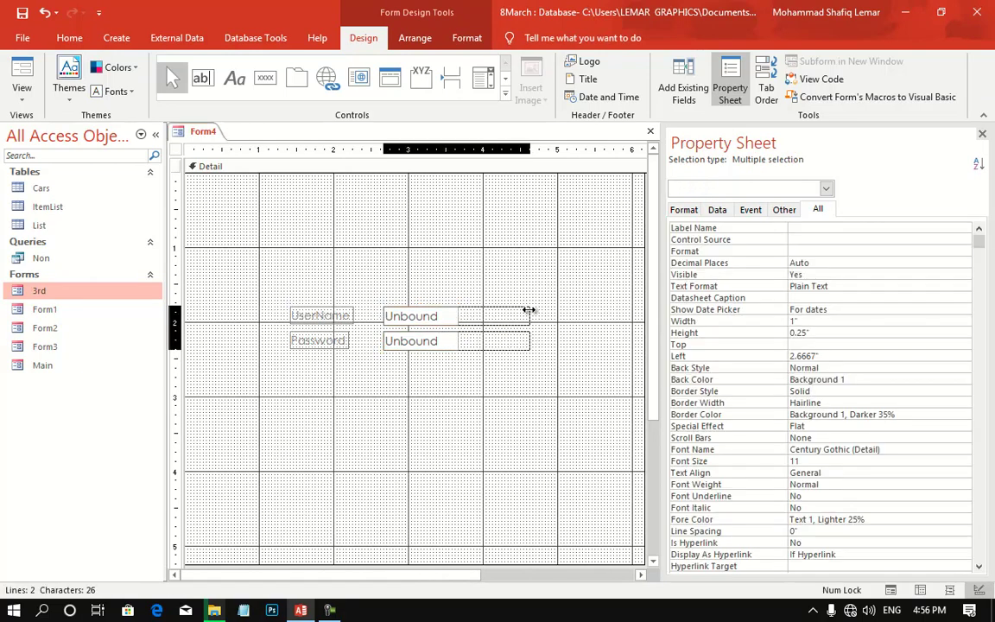
Draw an unbound button below Password, caption it 'Log In', and make it 0.2917" tall.
{"action": "left_click", "coordinate": [267, 76]}
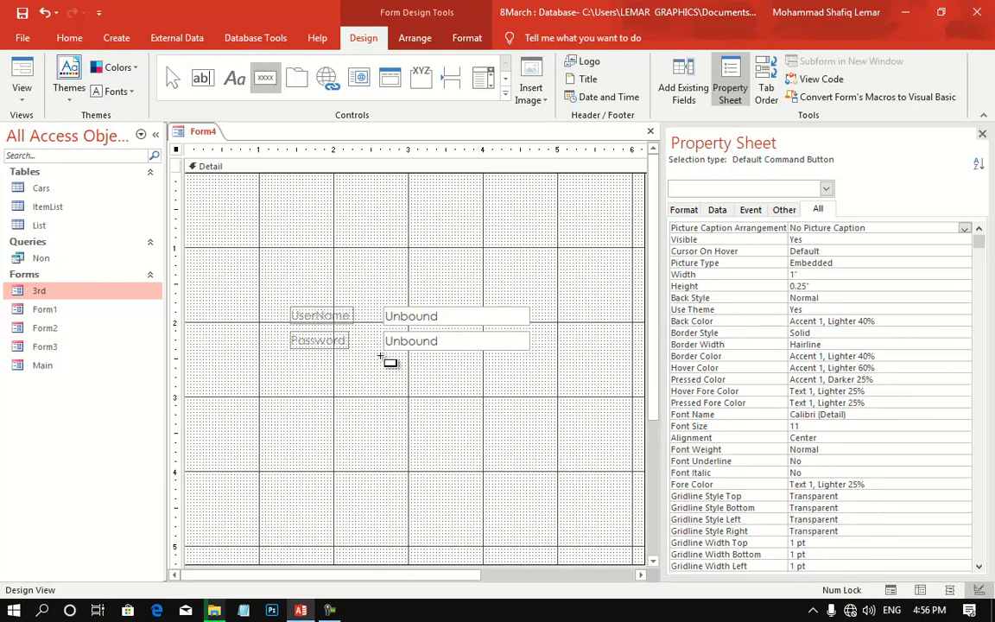
{"action": "left_click_drag", "start_coordinate": [380, 357], "coordinate": [528, 372]}
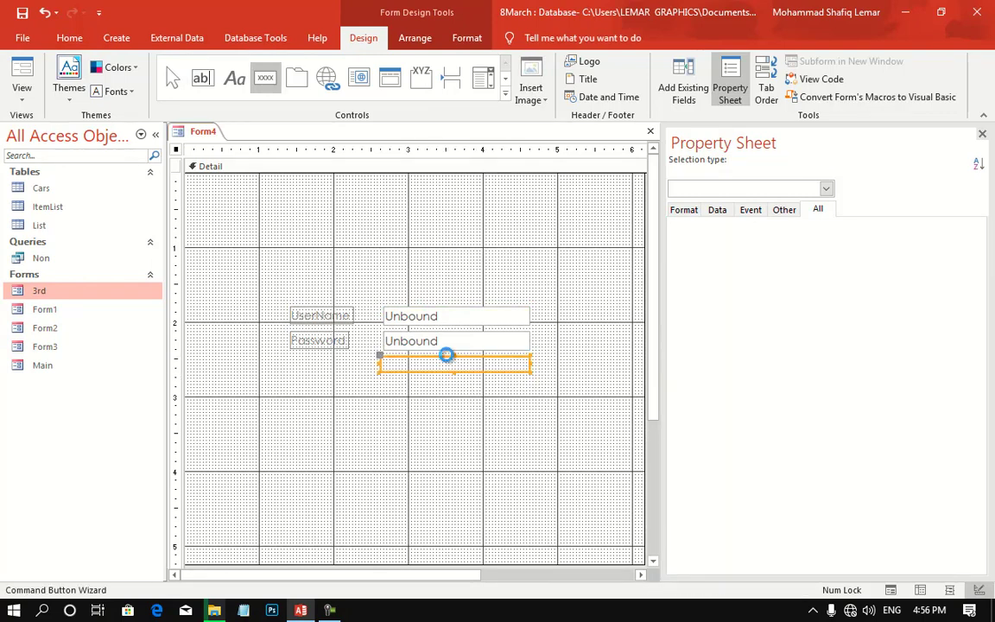
{"action": "left_click", "coordinate": [440, 341]}
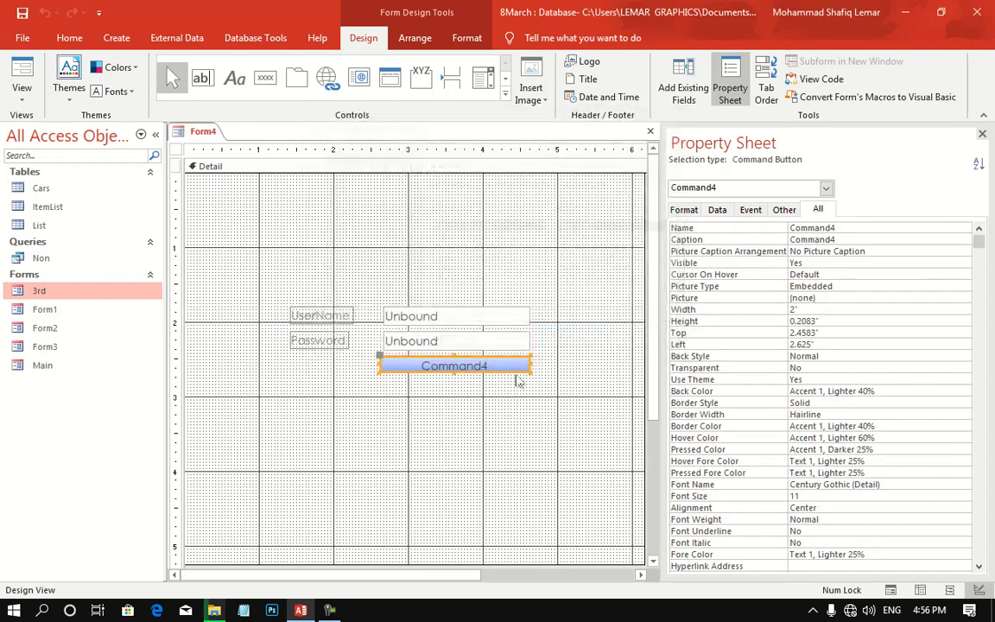
{"action": "double_click", "coordinate": [488, 366]}
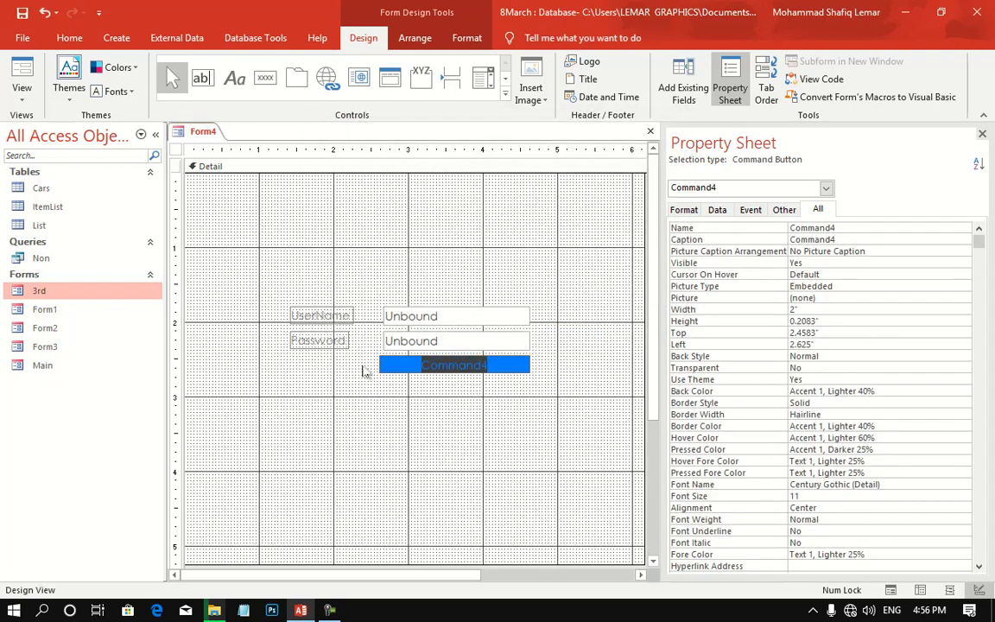
{"action": "type", "text": "L"}
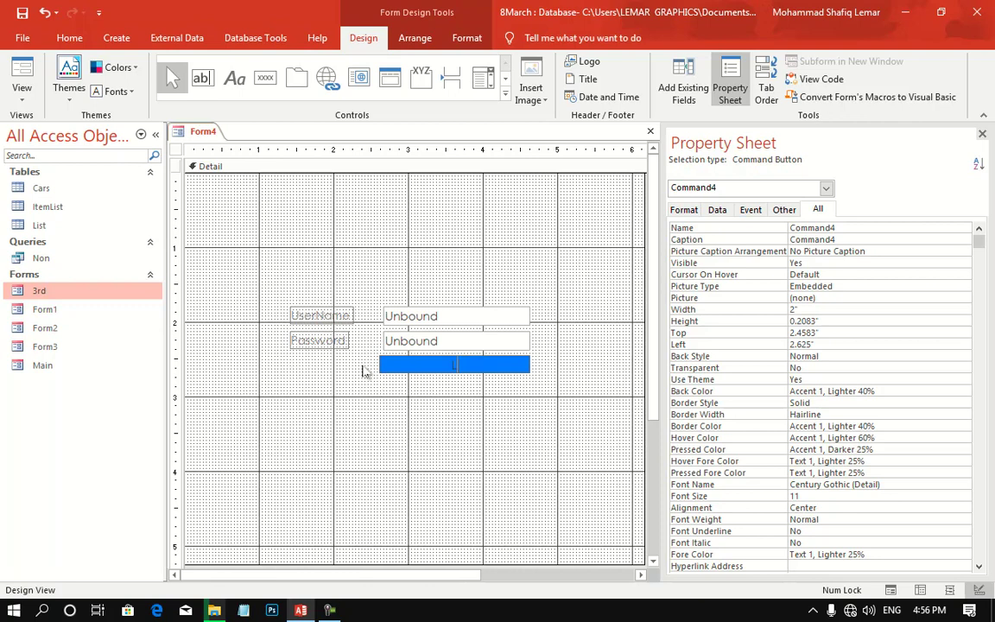
{"action": "type", "text": "og I"}
{"action": "type", "text": "n"}
{"action": "key", "text": "Return"}
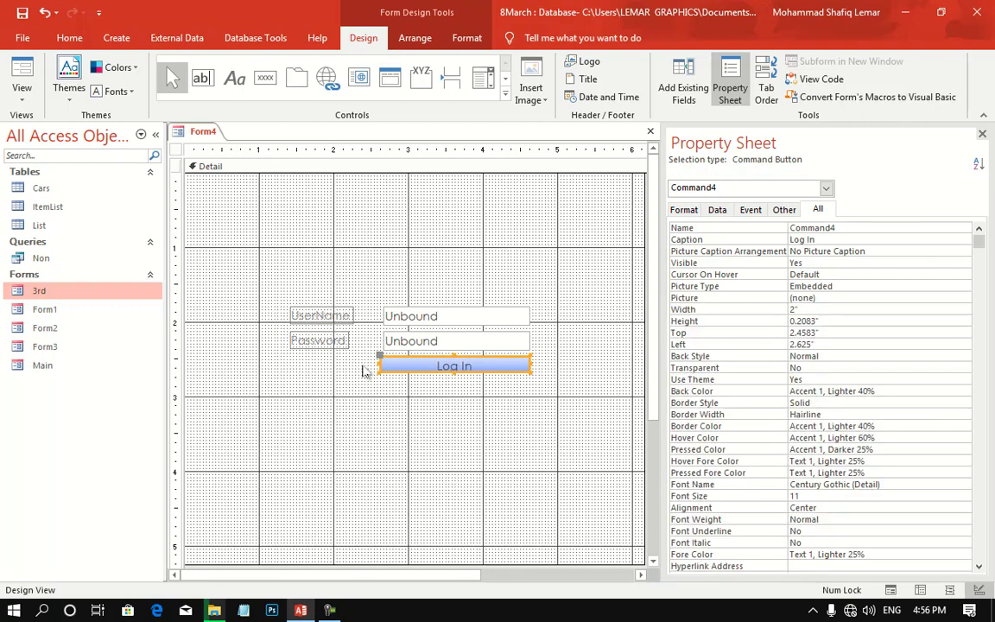
{"action": "key", "text": "shift+Down"}
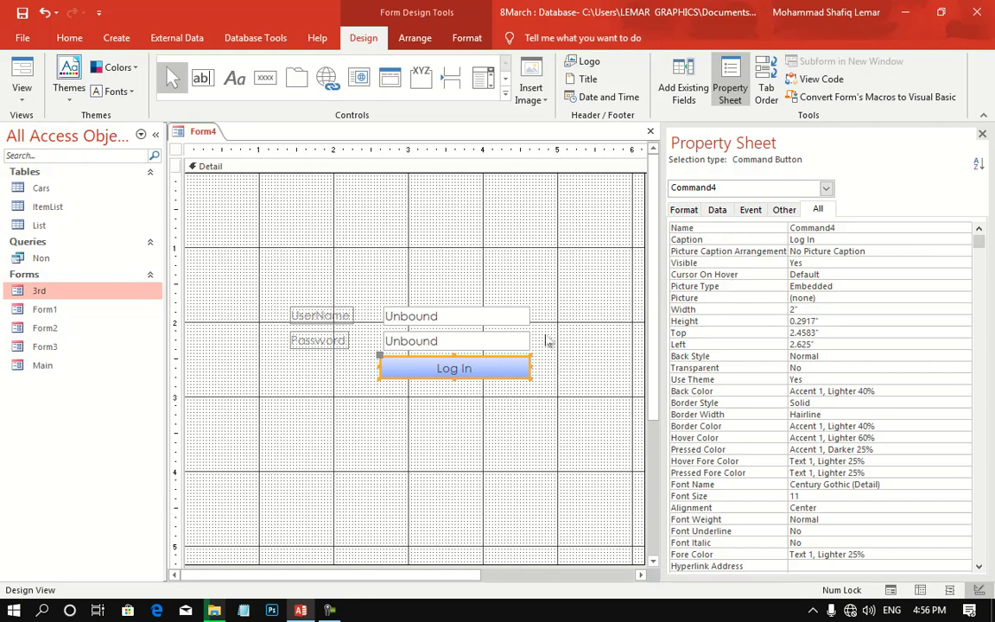
Set the button's Picture Caption Arrangement to Right.
{"action": "left_click", "coordinate": [946, 250]}
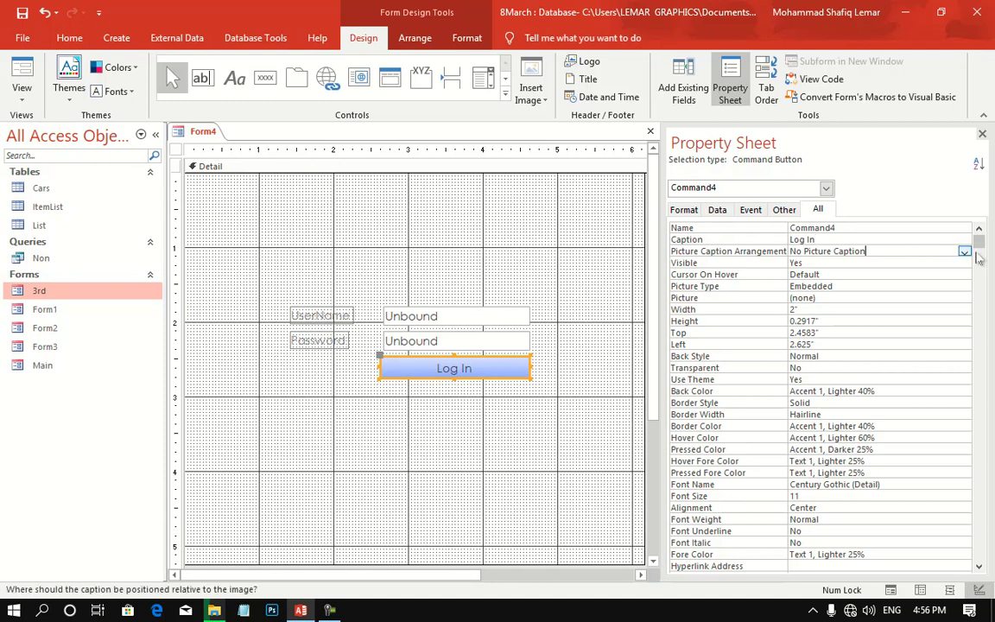
{"action": "left_click", "coordinate": [964, 251]}
{"action": "left_click", "coordinate": [816, 318]}
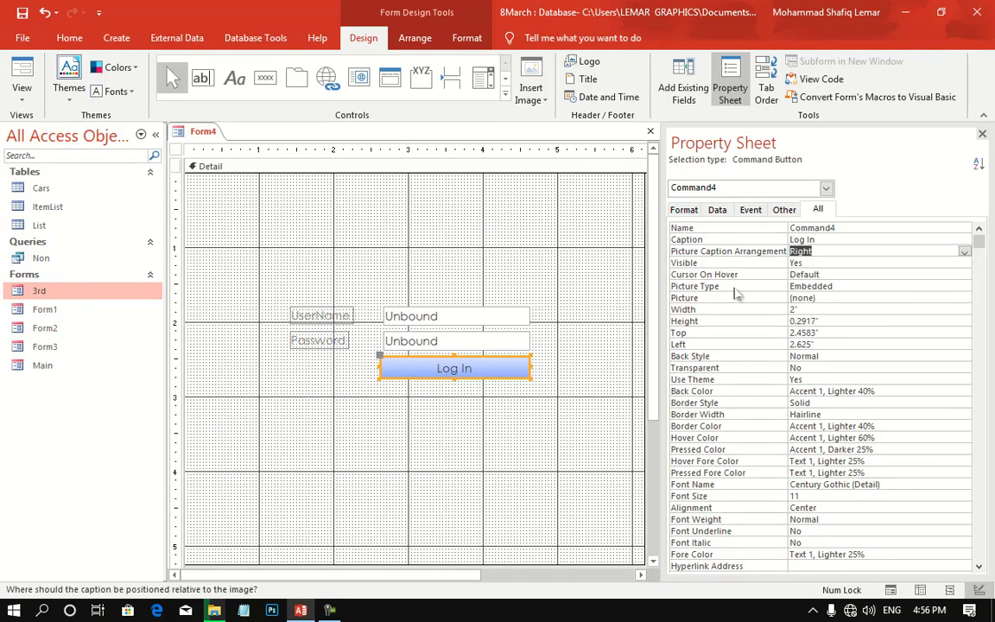
Give the Log In button the built-in Arrow Left picture.
{"action": "left_click", "coordinate": [782, 298]}
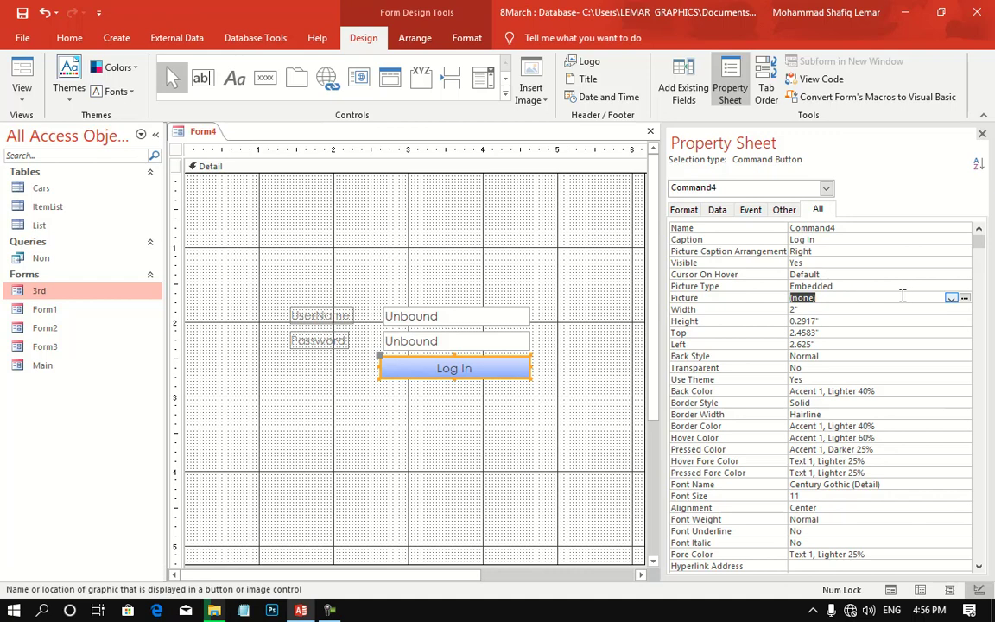
{"action": "left_click", "coordinate": [964, 298]}
{"action": "left_click", "coordinate": [500, 260]}
{"action": "scroll", "coordinate": [482, 275], "scroll_direction": "down", "scroll_amount": 1}
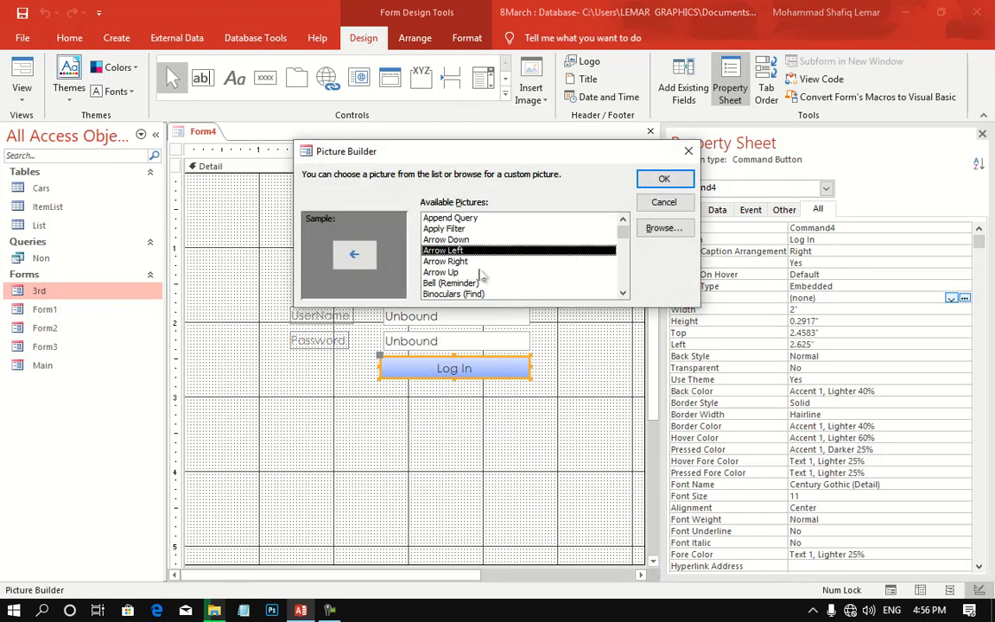
{"action": "left_click", "coordinate": [482, 273]}
{"action": "left_click", "coordinate": [482, 282]}
{"action": "left_click", "coordinate": [483, 250]}
{"action": "left_click", "coordinate": [488, 240]}
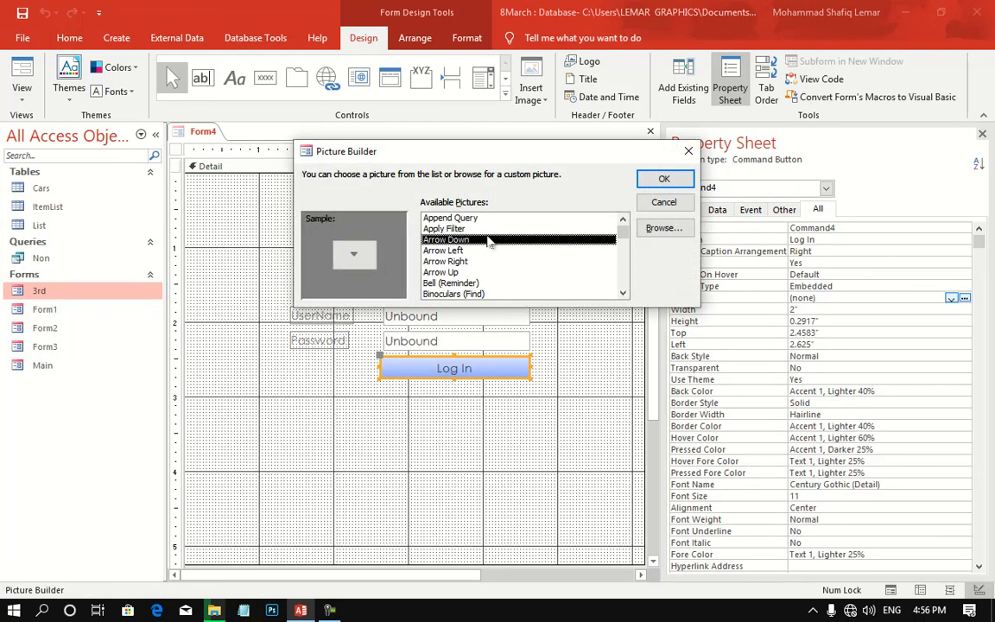
{"action": "left_click", "coordinate": [436, 249]}
{"action": "left_click", "coordinate": [663, 178]}
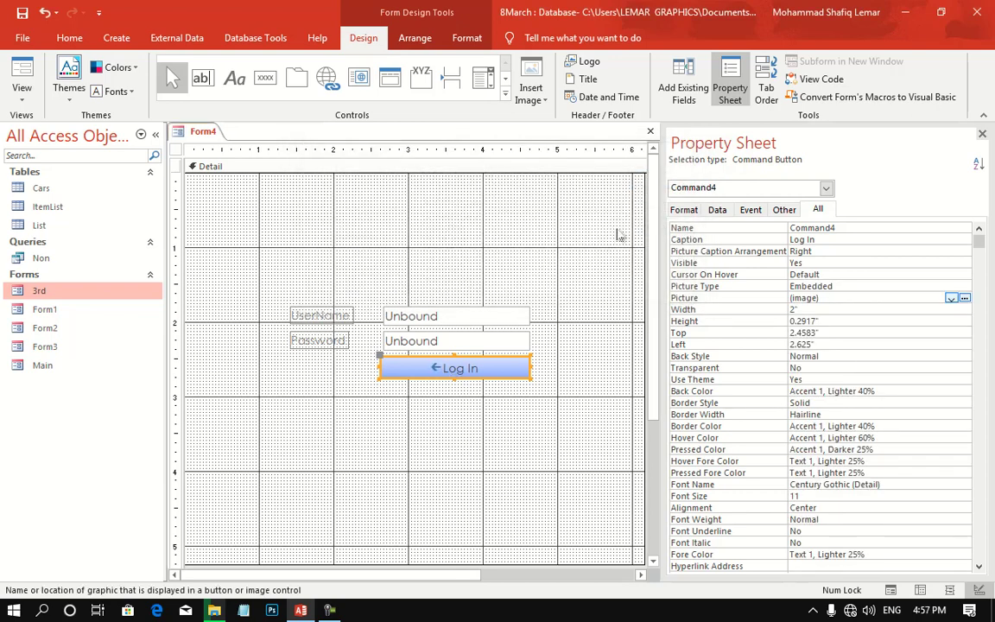
{"action": "right_click", "coordinate": [455, 373]}
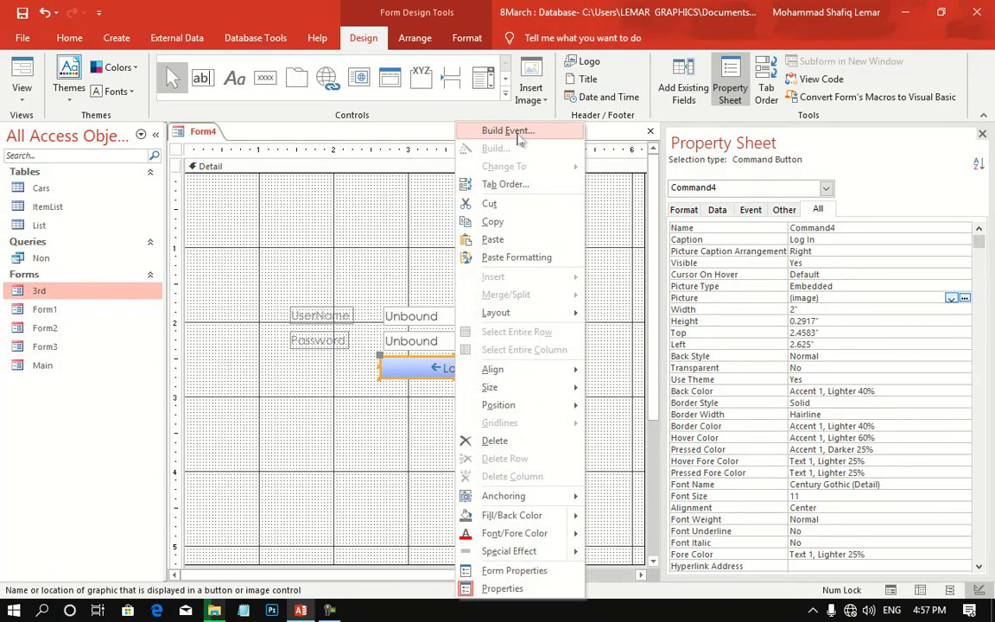
In the Log In click code, write an If testing UName.Value and Pwd.Value against fixed credentials.
{"action": "left_click", "coordinate": [488, 130]}
{"action": "double_click", "coordinate": [443, 179]}
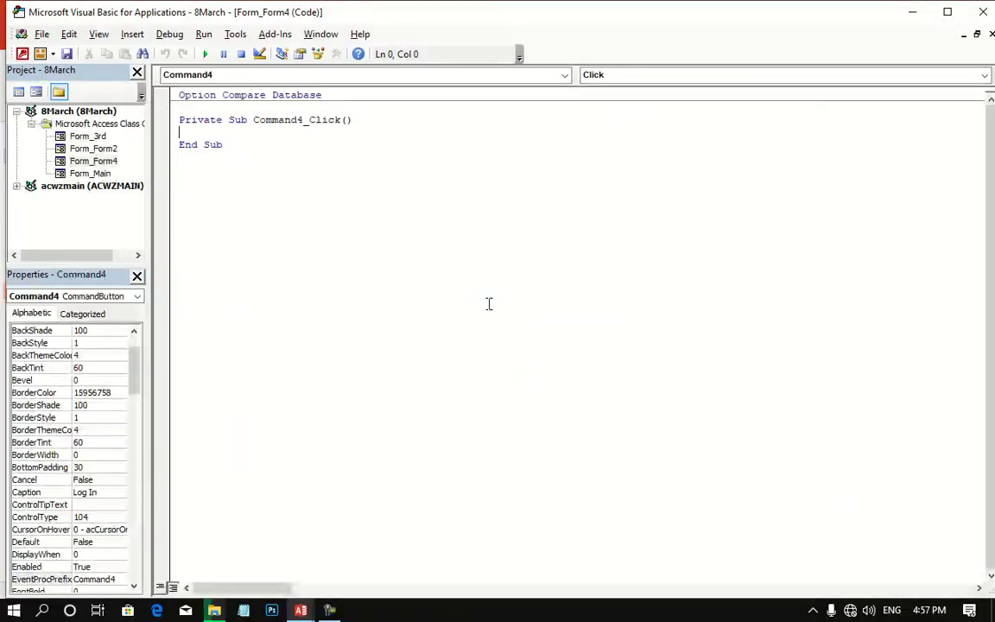
{"action": "type", "text": "if"}
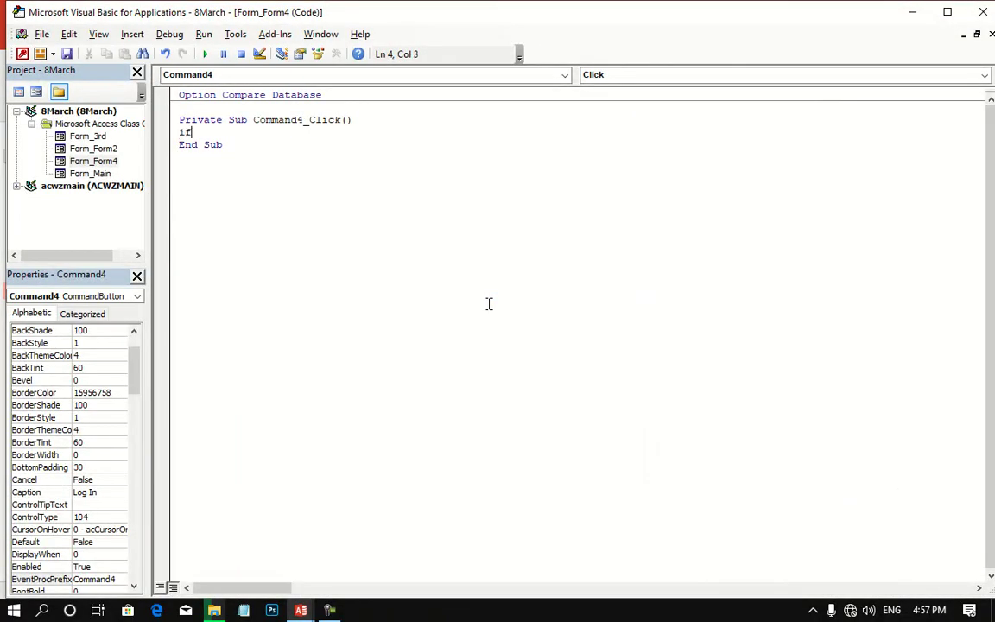
{"action": "key", "text": "BackSpace"}
{"action": "type", "text": "Uname"}
{"action": "type", "text": ".va"}
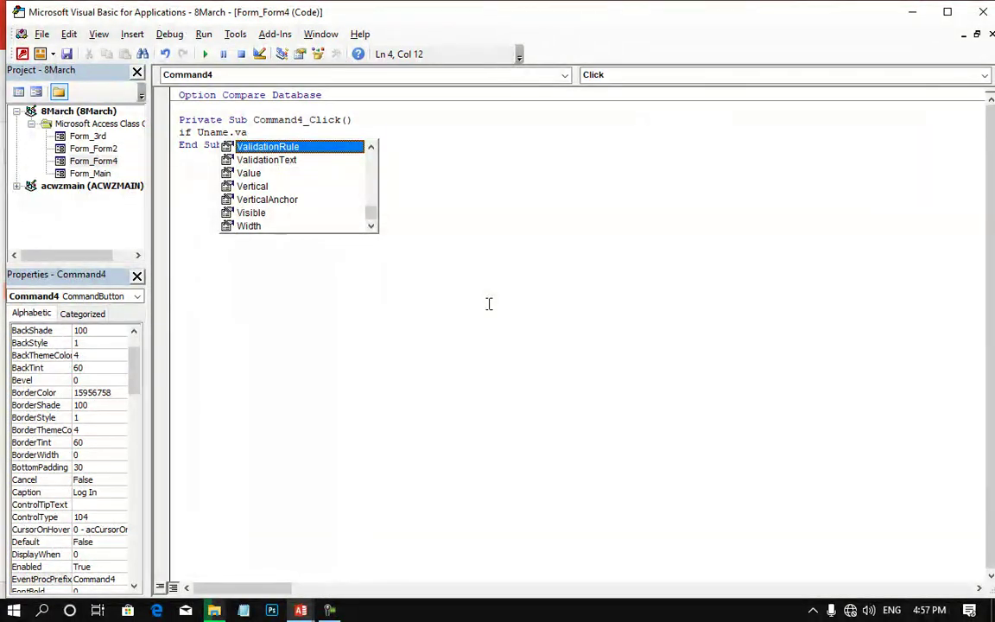
{"action": "key", "text": "Down"}
{"action": "key", "text": "Down"}
{"action": "key", "text": "Tab"}
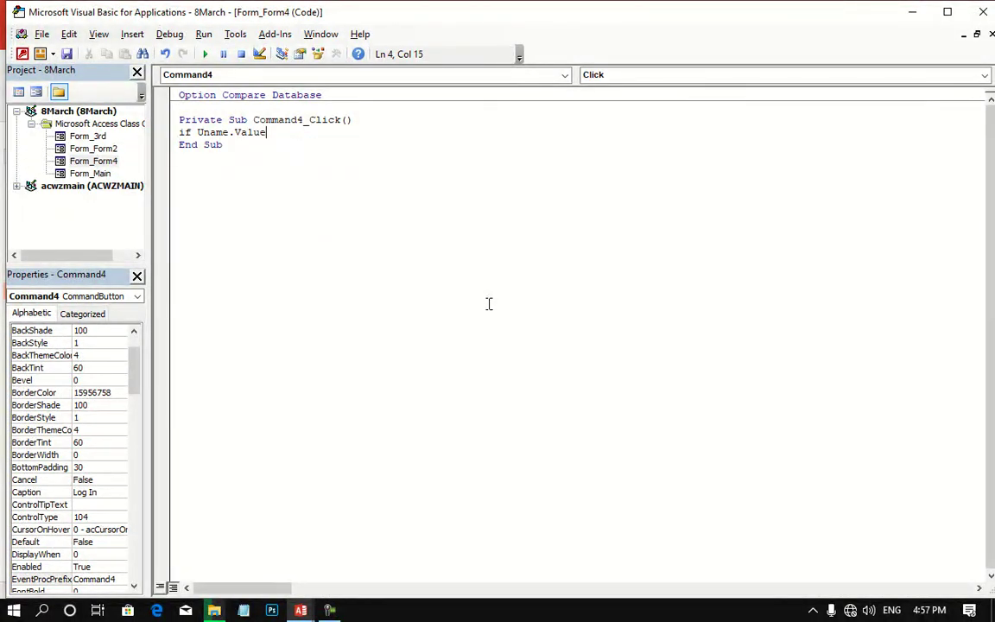
{"action": "type", "text": " = "}
{"action": "type", "text": "\"Ah"}
{"action": "type", "text": "mad\""}
{"action": "type", "text": "  and "}
{"action": "type", "text": "Pwd"}
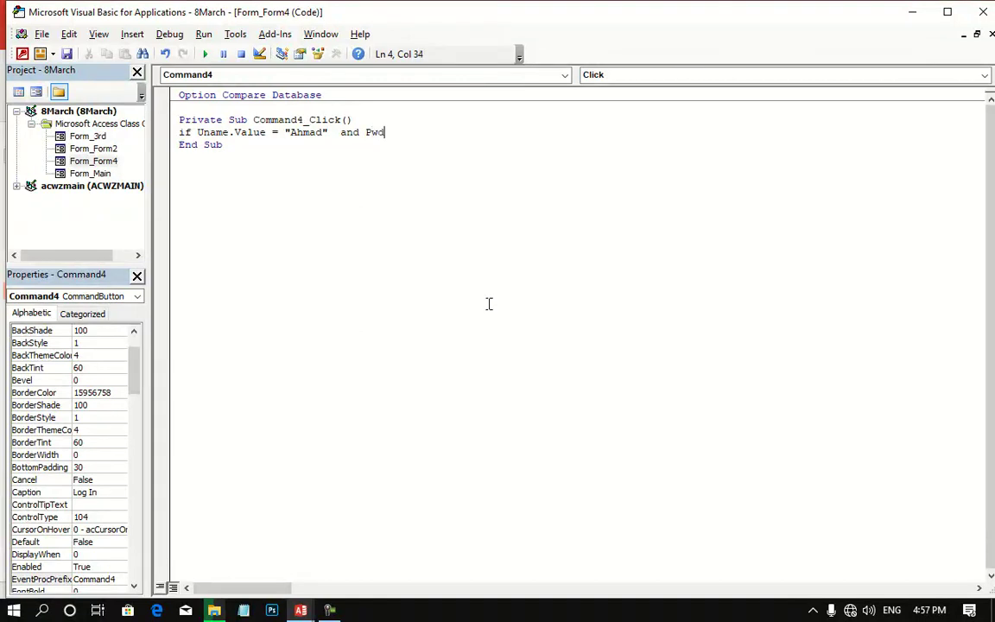
{"action": "type", "text": "."}
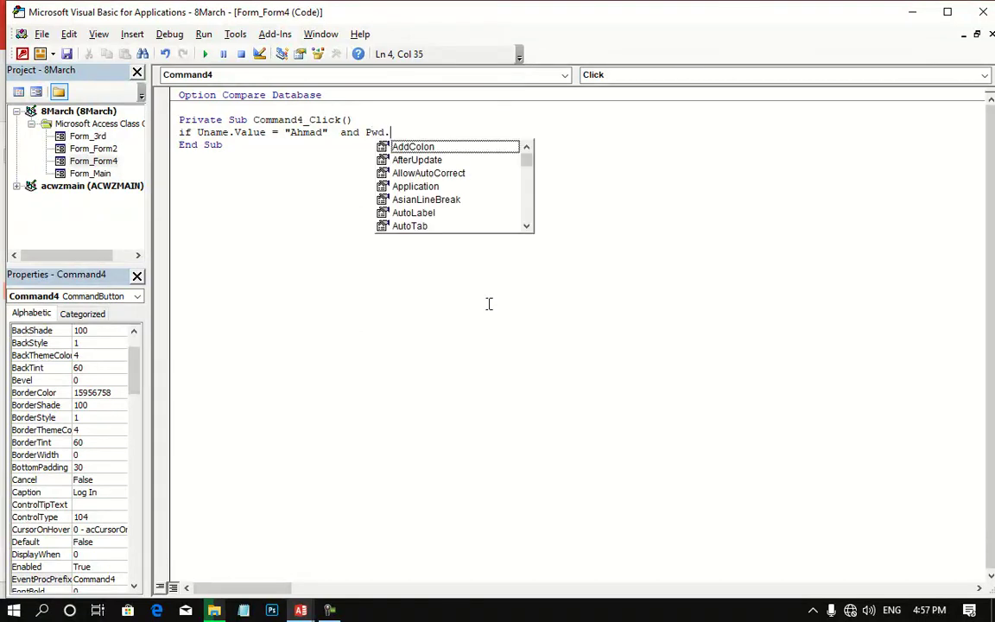
{"action": "type", "text": "val"}
{"action": "key", "text": "Down"}
{"action": "key", "text": "Down"}
{"action": "key", "text": "Tab"}
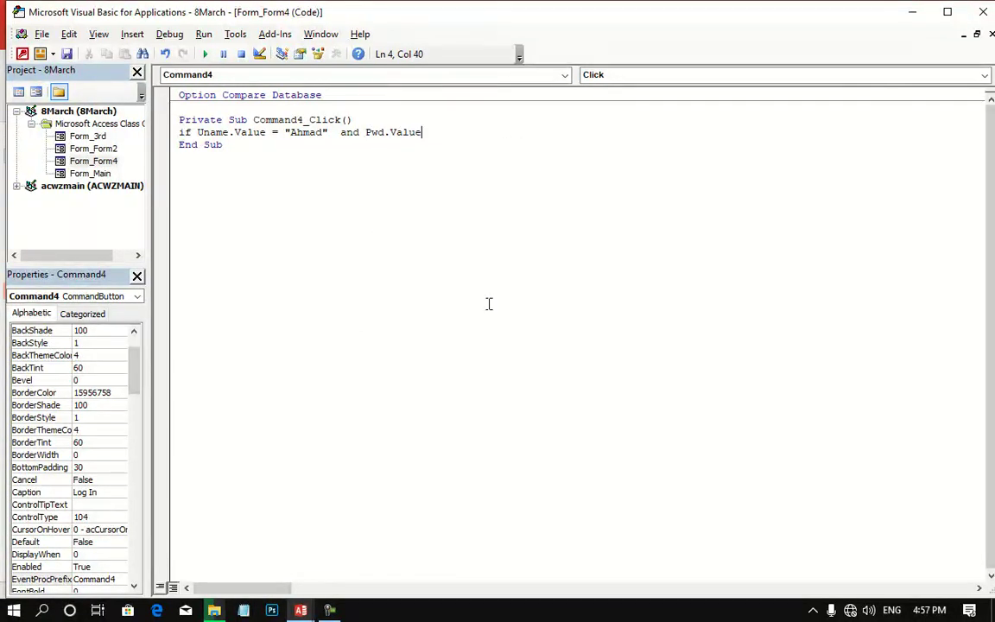
{"action": "type", "text": "= "}
{"action": "type", "text": "321"}
{"action": "type", "text": " then"}
{"action": "key", "text": "Return"}
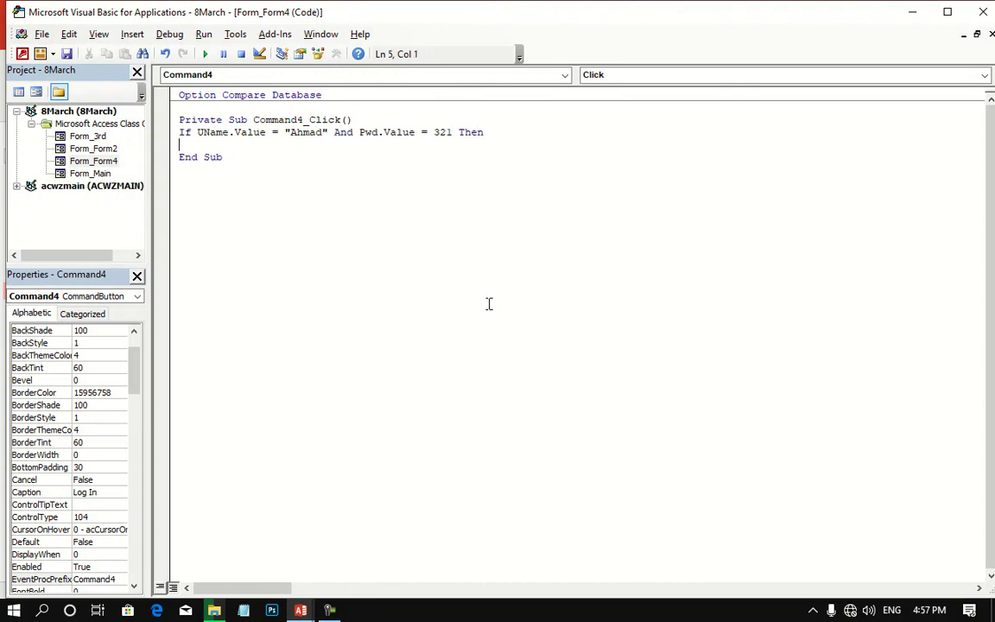
Add DoCmd.Close and End If, then return to Access and run the form in Form View.
{"action": "type", "text": "Docdm"}
{"action": "key", "text": "BackSpace"}
{"action": "key", "text": "BackSpace"}
{"action": "type", "text": "md"}
{"action": "type", "text": ".close"}
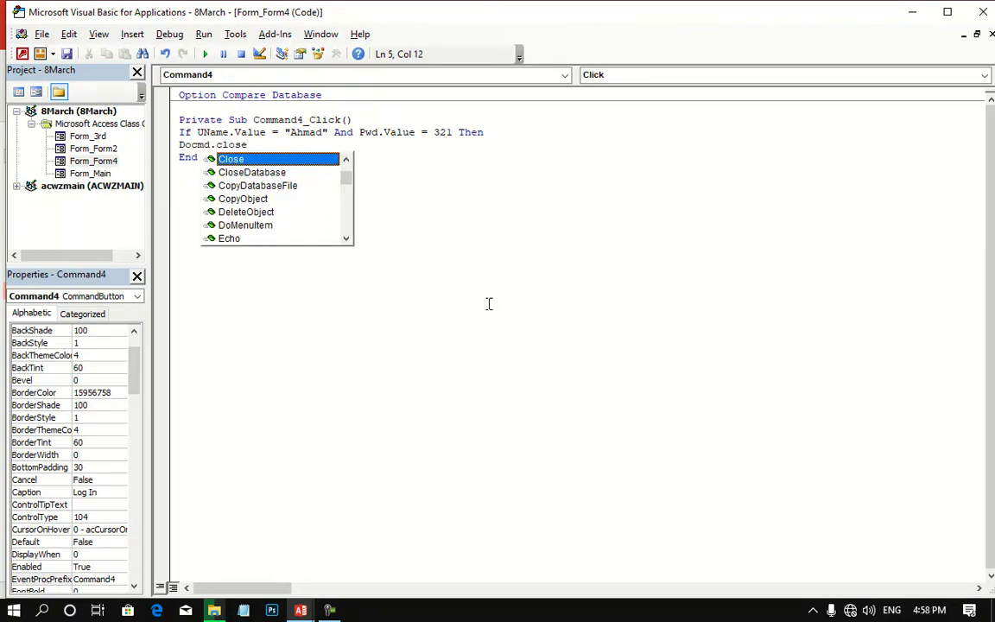
{"action": "key", "text": "Return"}
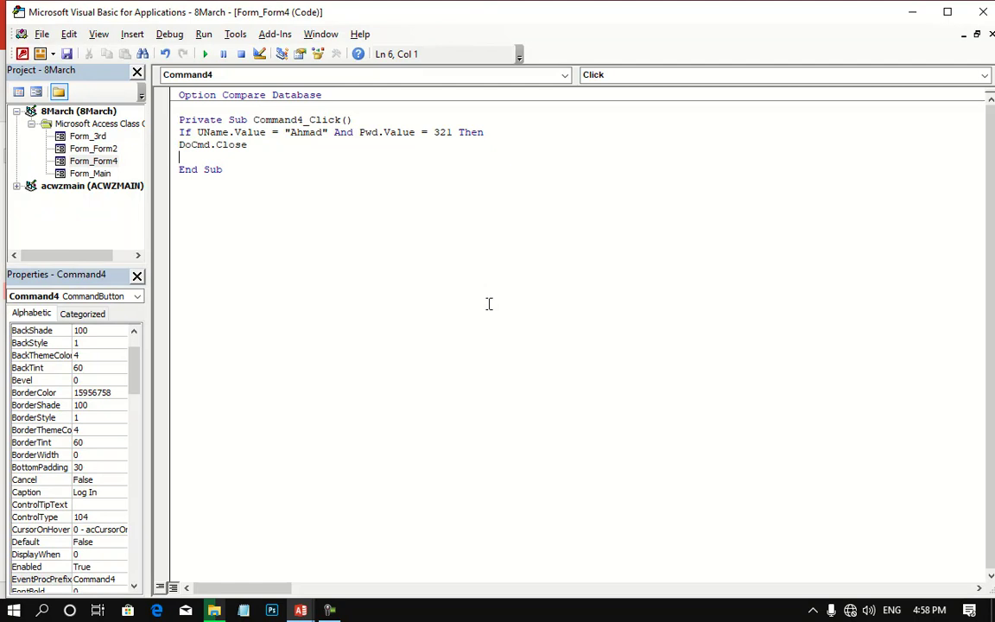
{"action": "type", "text": "End "}
{"action": "type", "text": "if"}
{"action": "key", "text": "Return"}
{"action": "key", "text": "BackSpace"}
{"action": "key", "text": "alt+F11"}
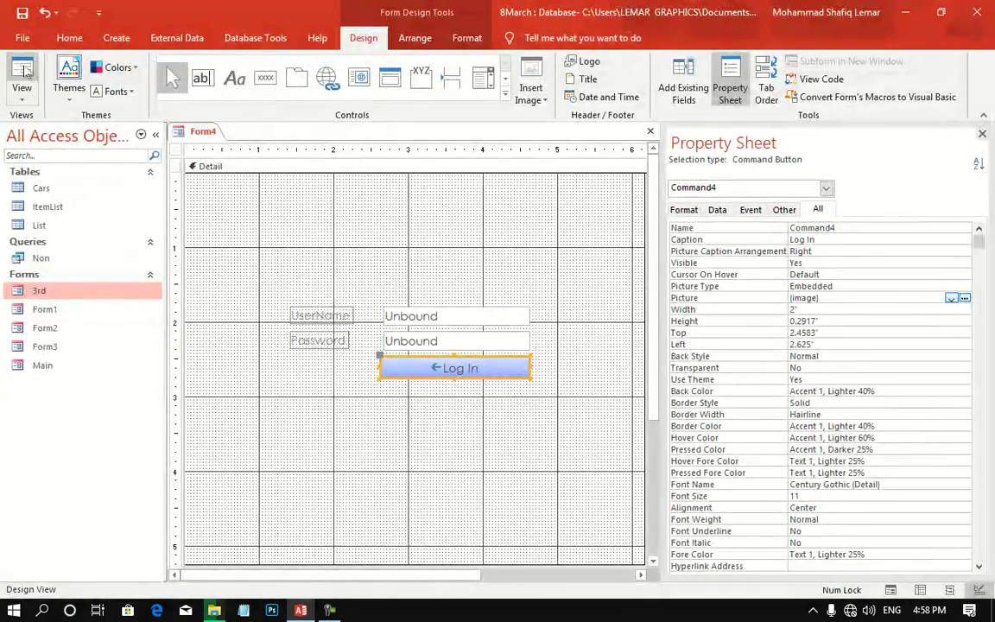
{"action": "left_click", "coordinate": [22, 77]}
{"action": "type", "text": "A"}
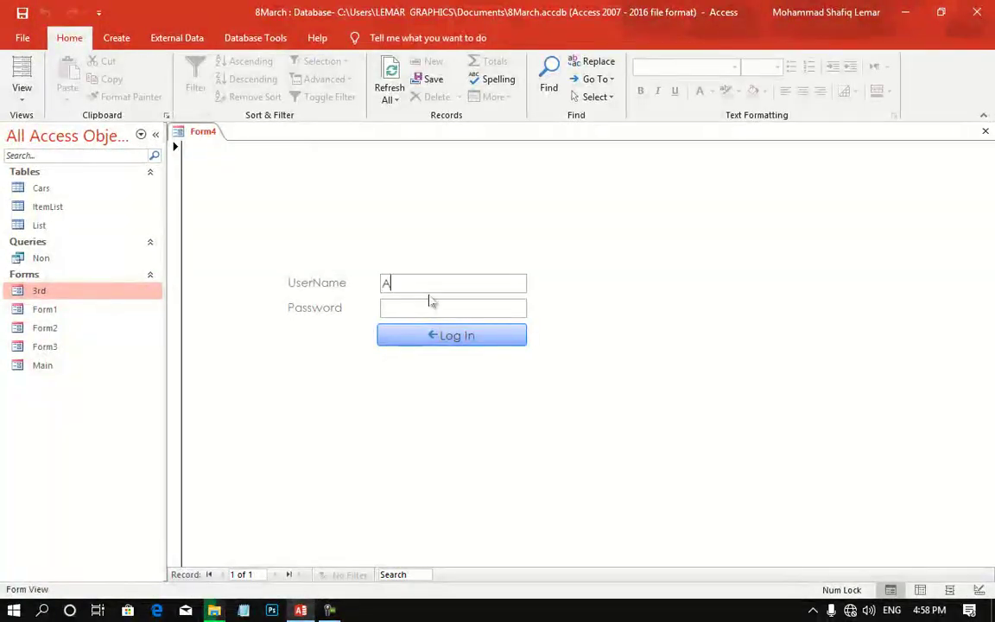
Enter a test user name and password, log in, and save the form as Form4.
{"action": "type", "text": "hmad"}
{"action": "left_click", "coordinate": [426, 308]}
{"action": "type", "text": "321"}
{"action": "left_click", "coordinate": [436, 335]}
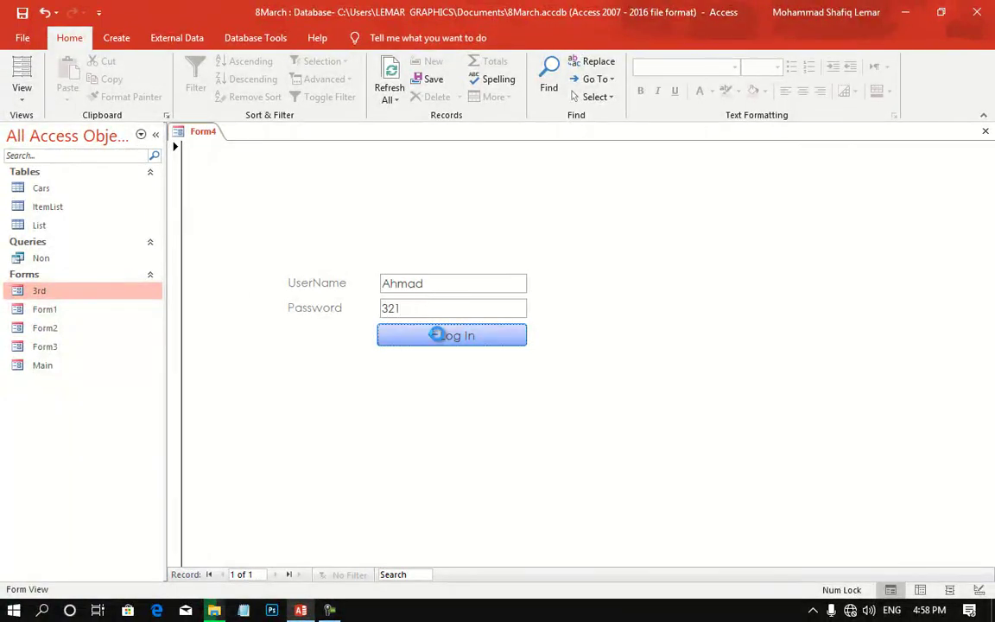
{"action": "left_click", "coordinate": [437, 350]}
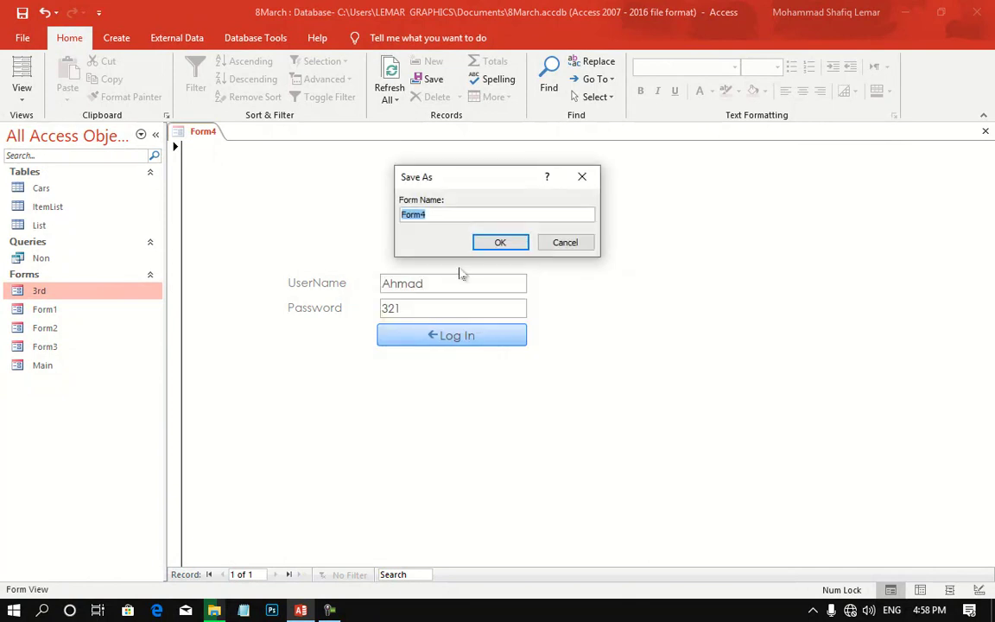
{"action": "left_click", "coordinate": [498, 240]}
Reopen Form4 and log in with the correct user name and password so it closes.
{"action": "double_click", "coordinate": [71, 367]}
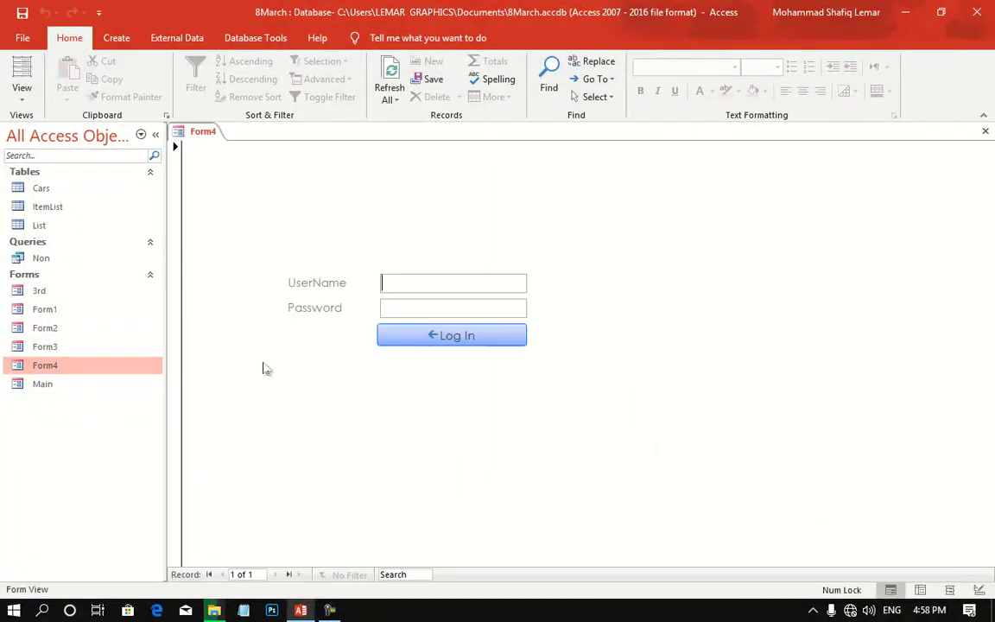
{"action": "left_click", "coordinate": [451, 288]}
{"action": "type", "text": "Ahmad"}
{"action": "key", "text": "Tab"}
{"action": "type", "text": "321"}
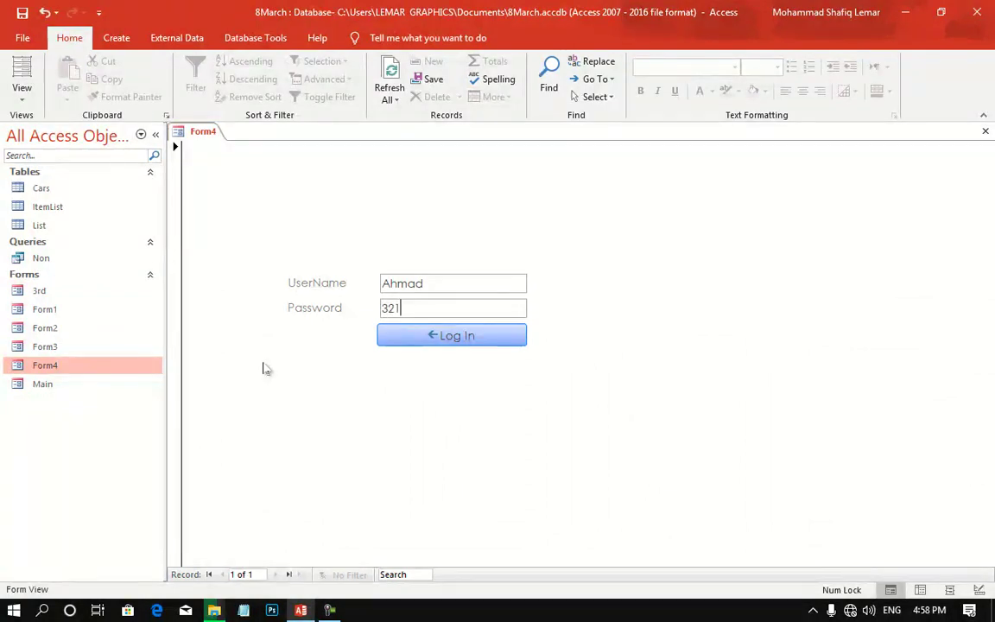
{"action": "key", "text": "Return"}
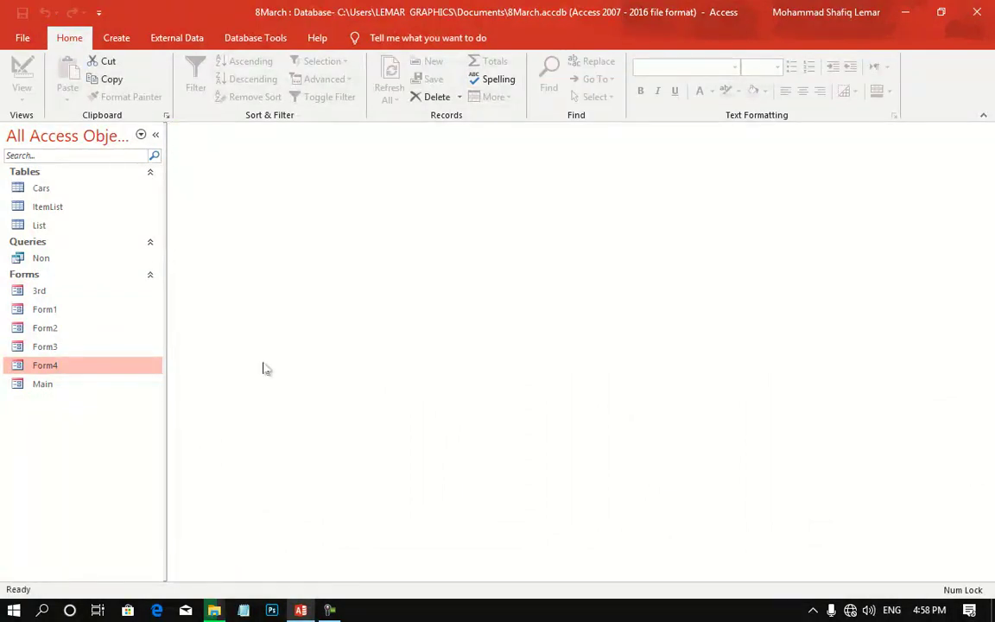
{"action": "right_click", "coordinate": [30, 365]}
Open Form4 in Design View and set the Pwd box's Input Mask to Password.
{"action": "left_click", "coordinate": [65, 411]}
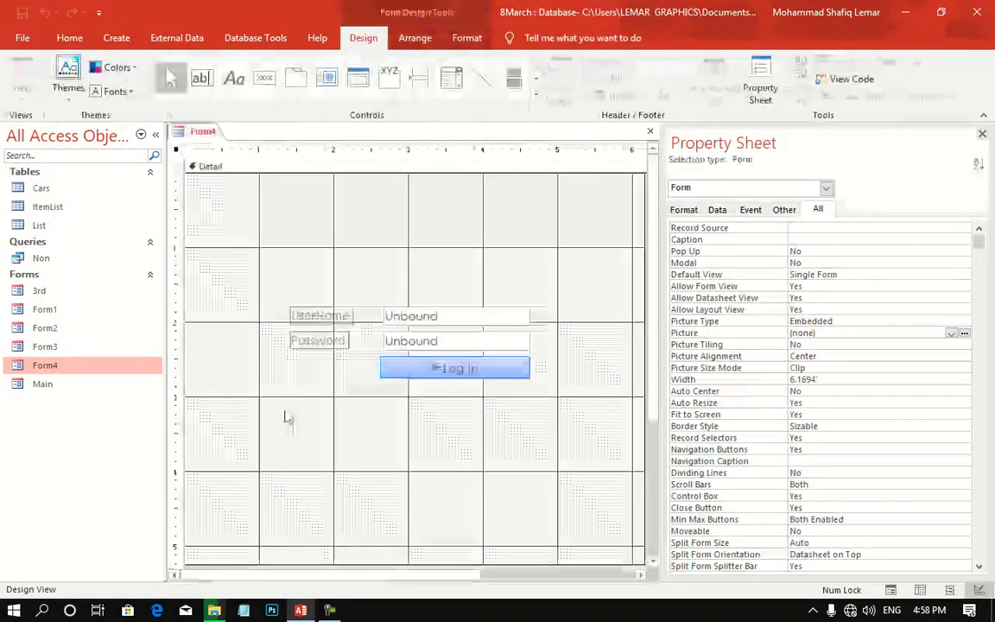
{"action": "left_click", "coordinate": [396, 377]}
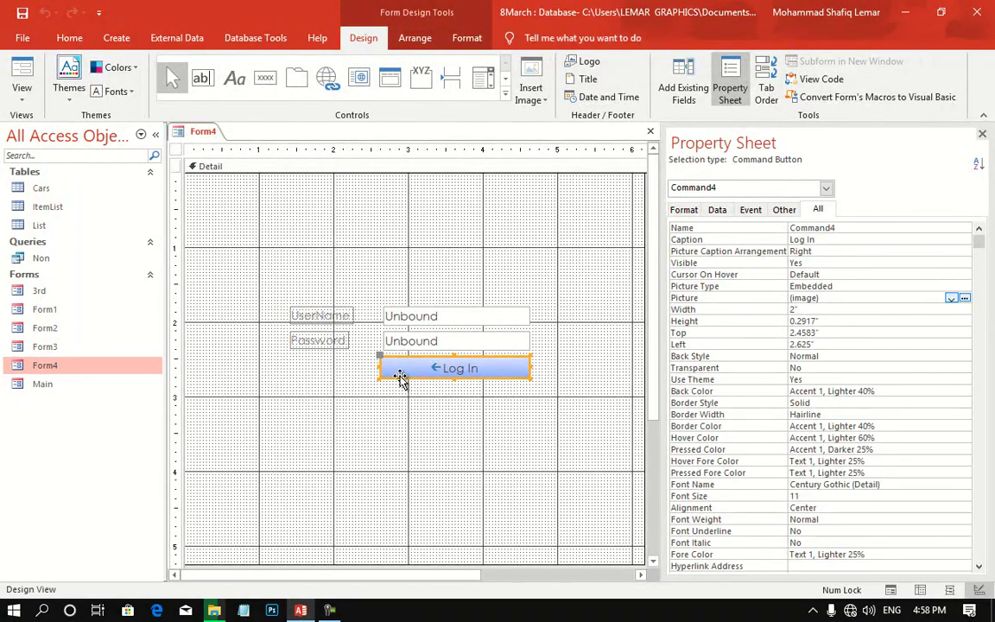
{"action": "left_click", "coordinate": [441, 352]}
{"action": "left_click", "coordinate": [441, 344]}
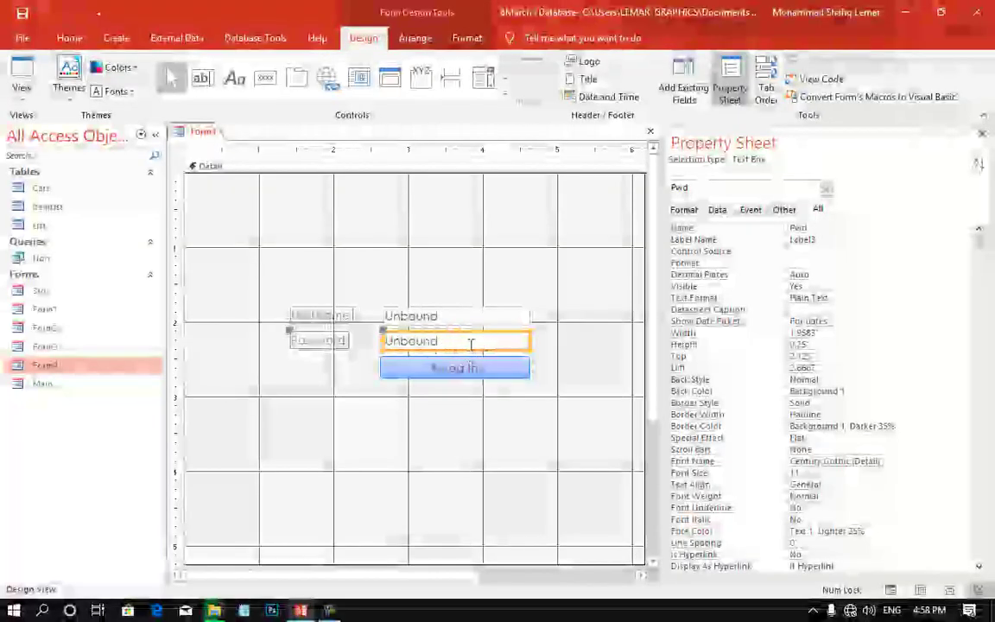
{"action": "left_click", "coordinate": [718, 211]}
{"action": "left_click", "coordinate": [799, 251]}
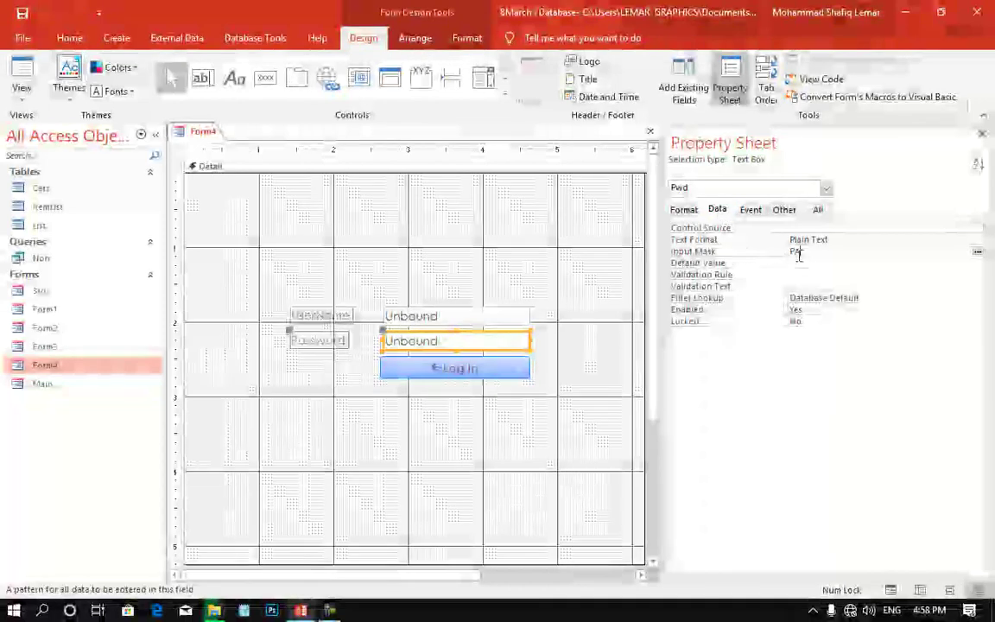
{"action": "type", "text": "ssword"}
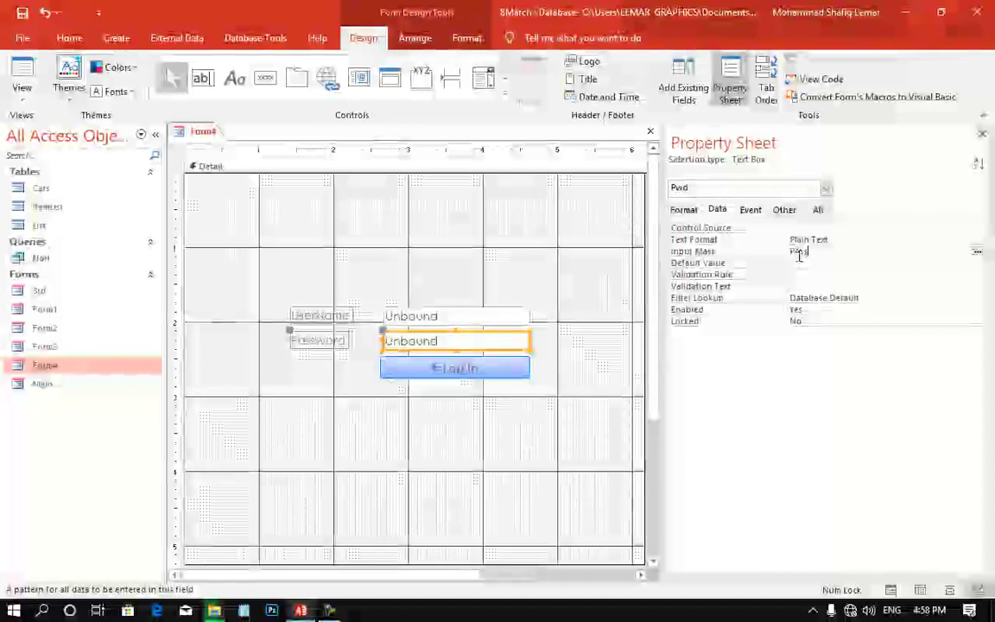
{"action": "key", "text": "Return"}
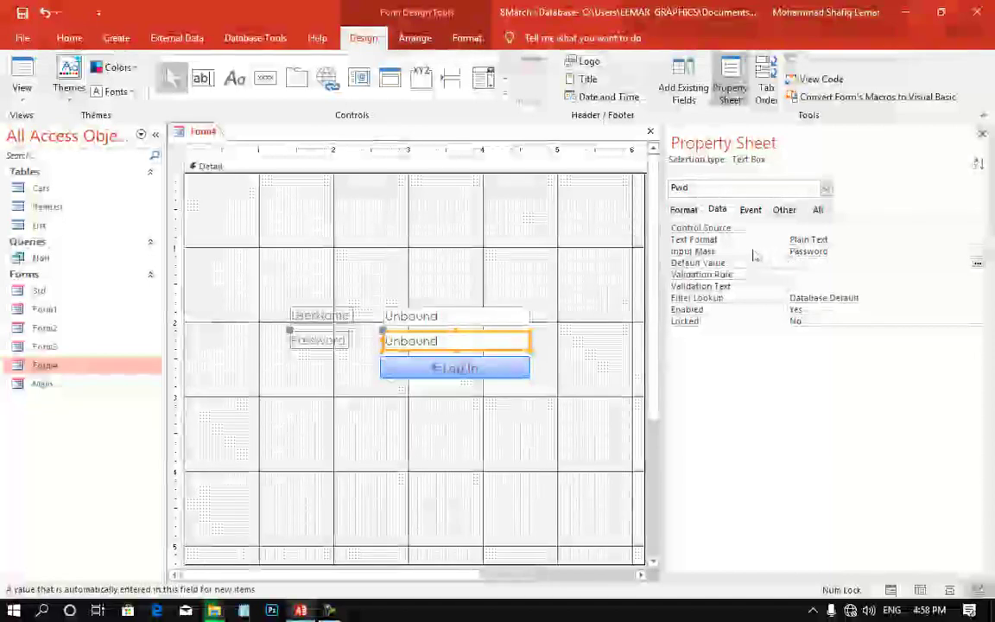
Test the masked password with a wrong user name in Form View, then return to Design View.
{"action": "left_click", "coordinate": [21, 78]}
{"action": "left_click", "coordinate": [385, 311]}
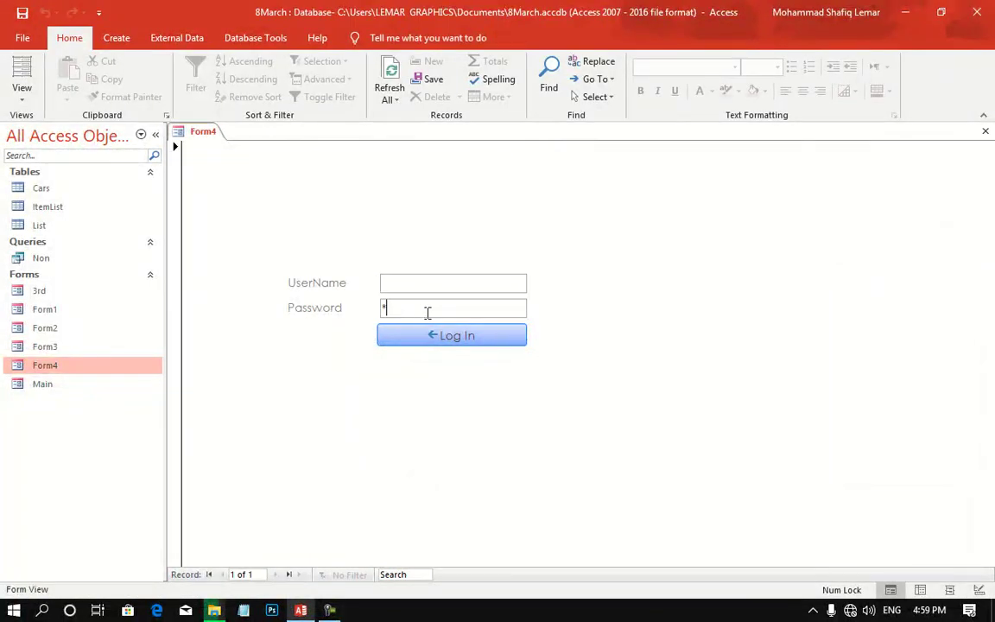
{"action": "type", "text": "123"}
{"action": "left_click", "coordinate": [450, 286]}
{"action": "type", "text": "sdf"}
{"action": "type", "text": "sdf"}
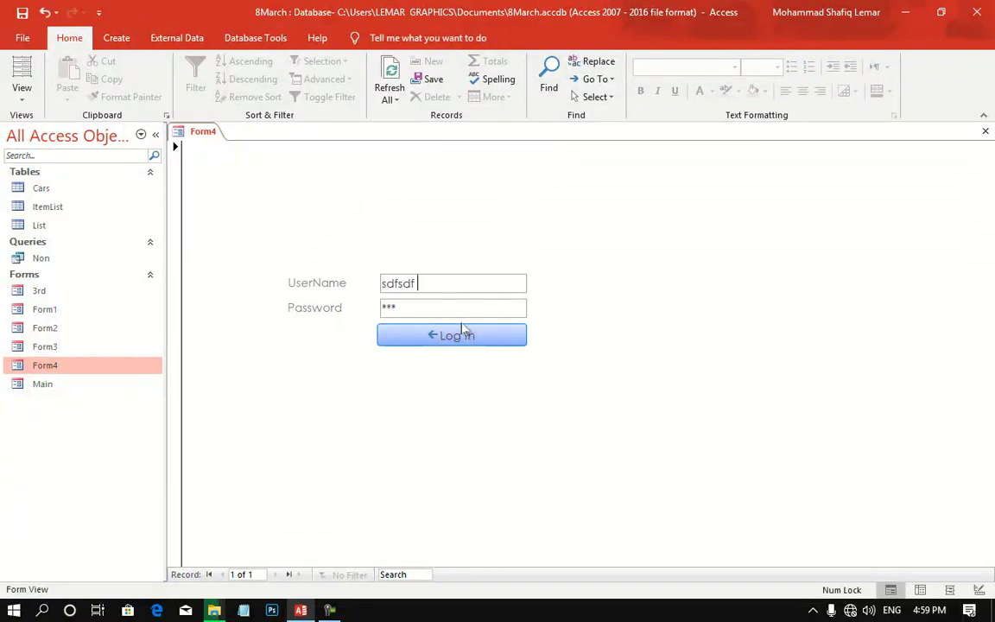
{"action": "left_click", "coordinate": [466, 335]}
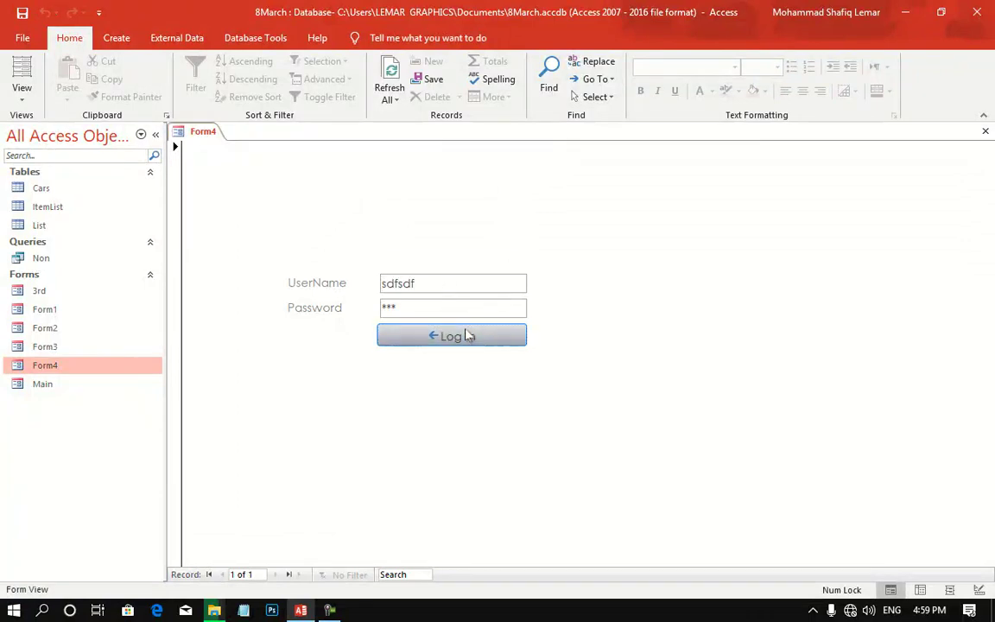
{"action": "right_click", "coordinate": [521, 190]}
{"action": "left_click", "coordinate": [552, 230]}
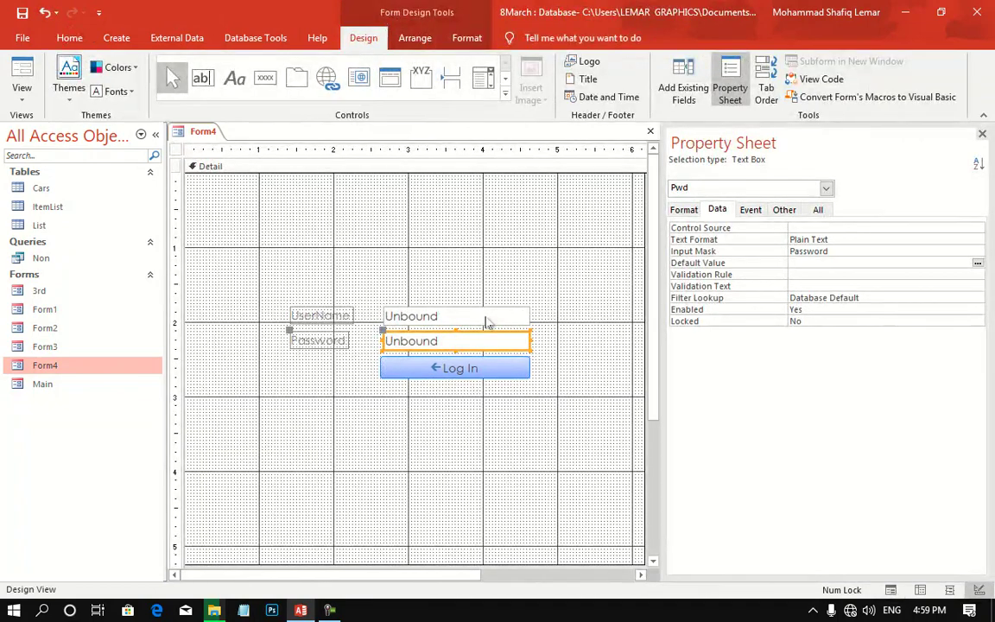
{"action": "right_click", "coordinate": [480, 368]}
Add an Else branch setting msgLabel.Visible = True after DoCmd.Close, then close the VBA editor.
{"action": "left_click", "coordinate": [550, 133]}
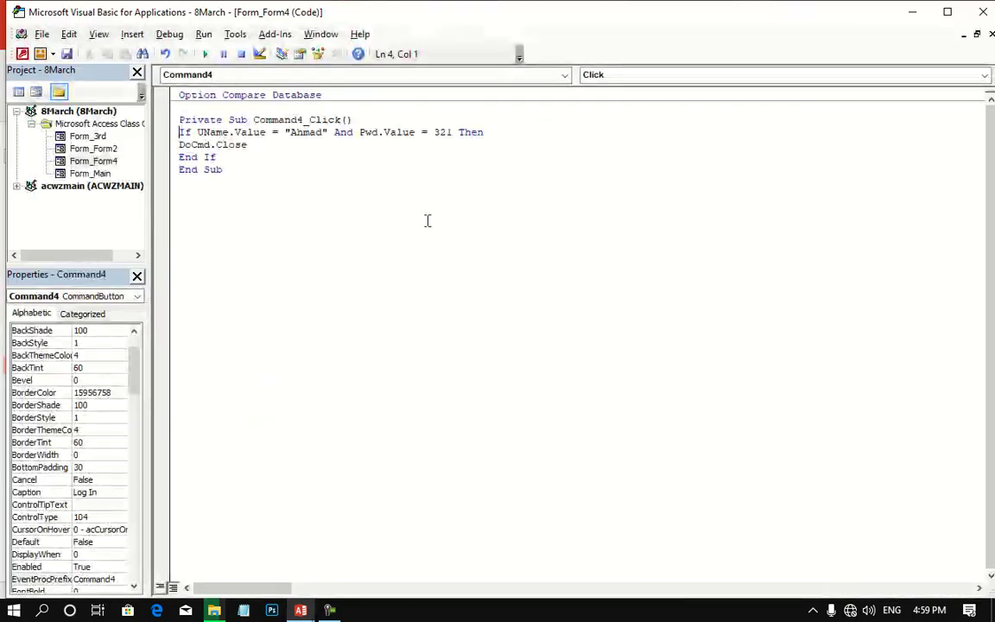
{"action": "left_click", "coordinate": [283, 146]}
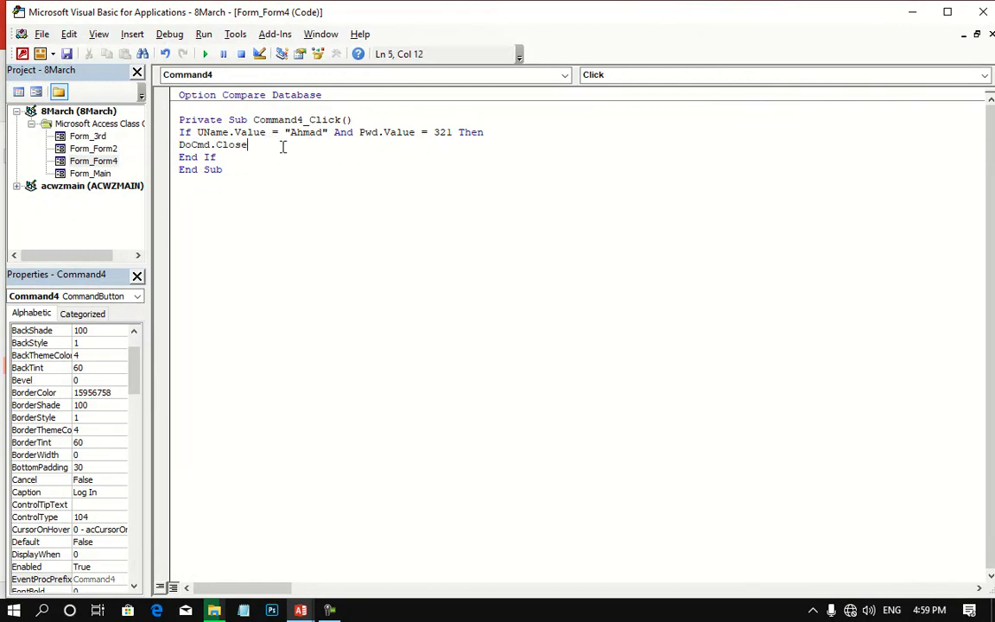
{"action": "key", "text": "Return"}
{"action": "type", "text": "else"}
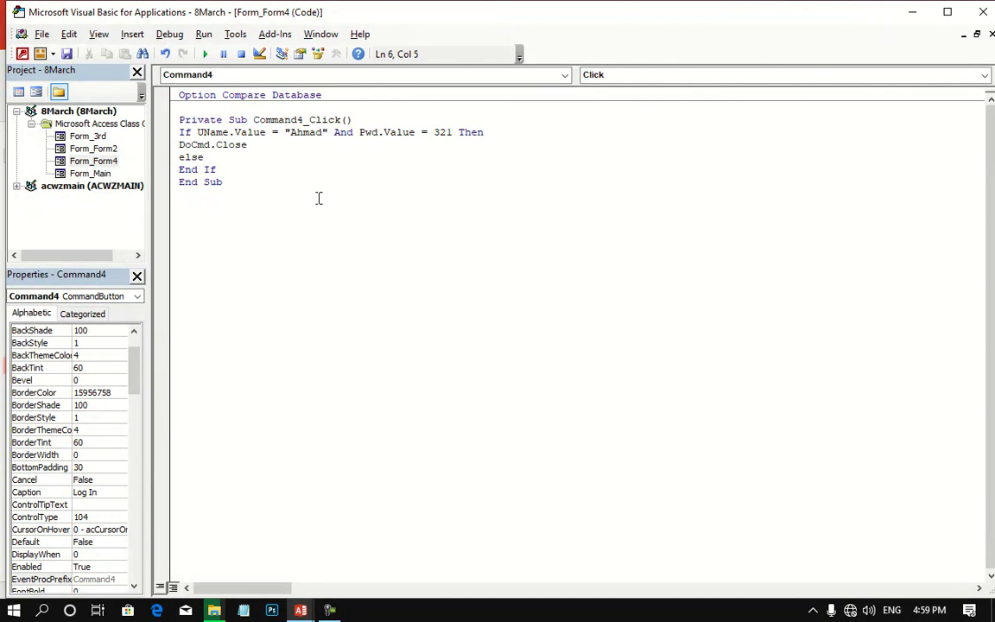
{"action": "key", "text": "Return"}
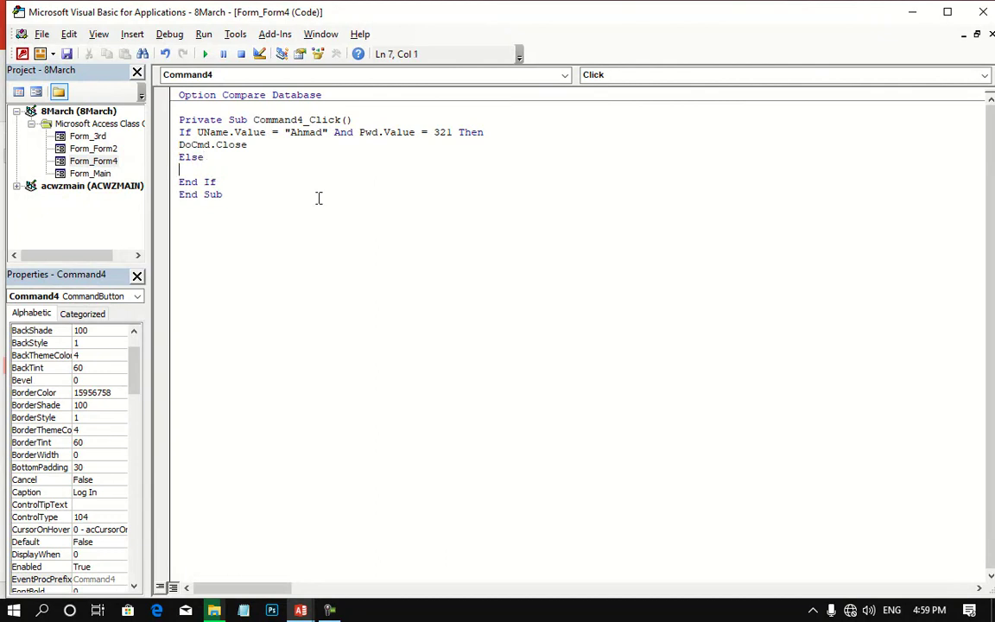
{"action": "type", "text": "msg"}
{"action": "key", "text": "BackSpace"}
{"action": "key", "text": "BackSpace"}
{"action": "key", "text": "BackSpace"}
{"action": "key", "text": "BackSpace"}
{"action": "key", "text": "BackSpace"}
{"action": "type", "text": "as"}
{"action": "type", "text": "msgLab"}
{"action": "key", "text": "BackSpace"}
{"action": "type", "text": "isible = T"}
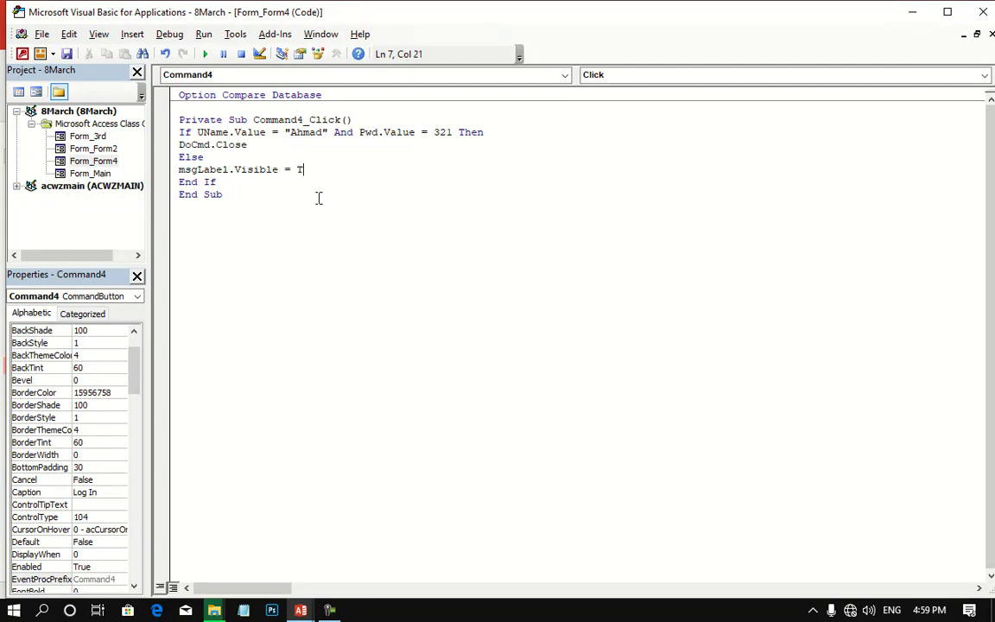
{"action": "type", "text": "rue"}
{"action": "left_click", "coordinate": [986, 12]}
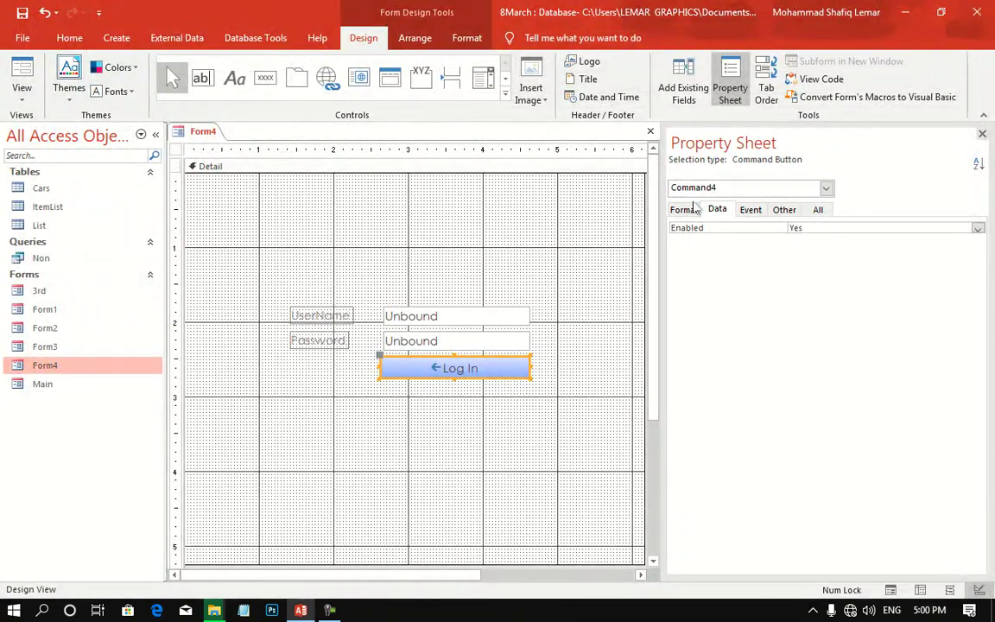
Draw a label above UserName and begin typing 'Your Password or Uname is Incorrect!'.
{"action": "left_click", "coordinate": [234, 78]}
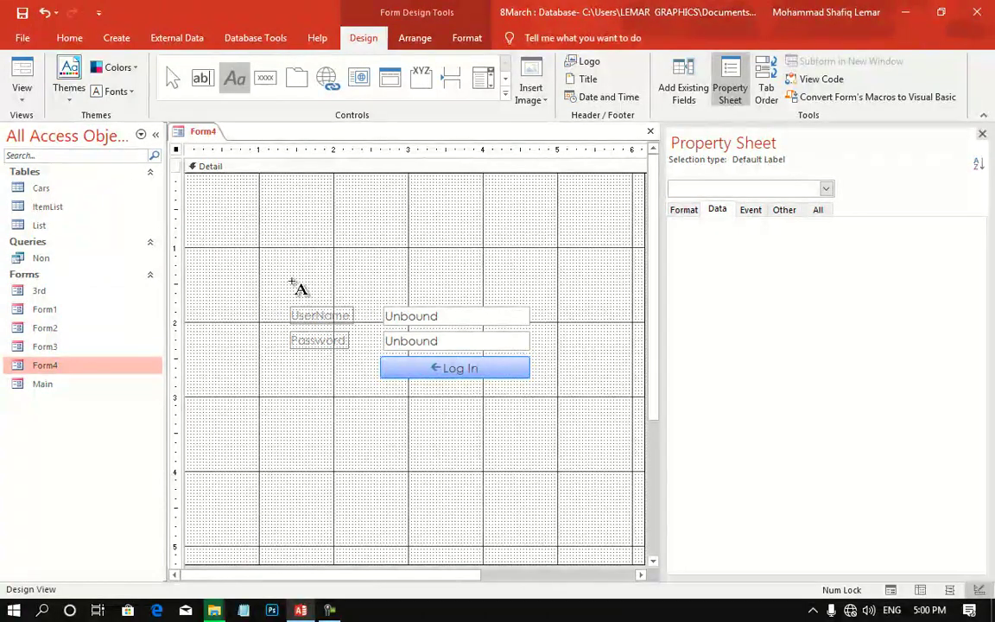
{"action": "left_click_drag", "start_coordinate": [292, 283], "coordinate": [527, 304]}
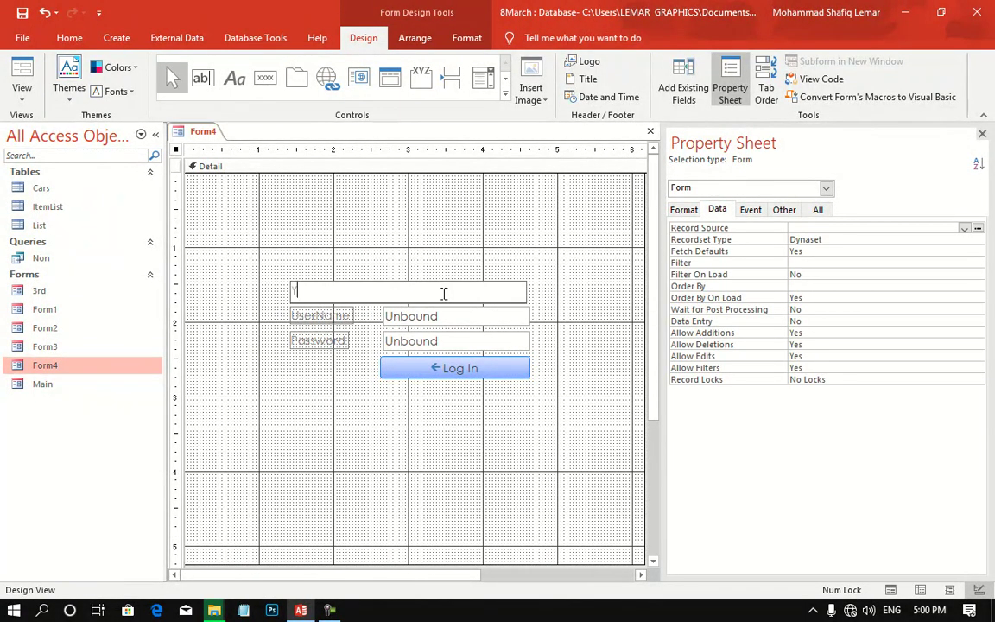
{"action": "type", "text": "our Pass"}
{"action": "type", "text": "word or Uname"}
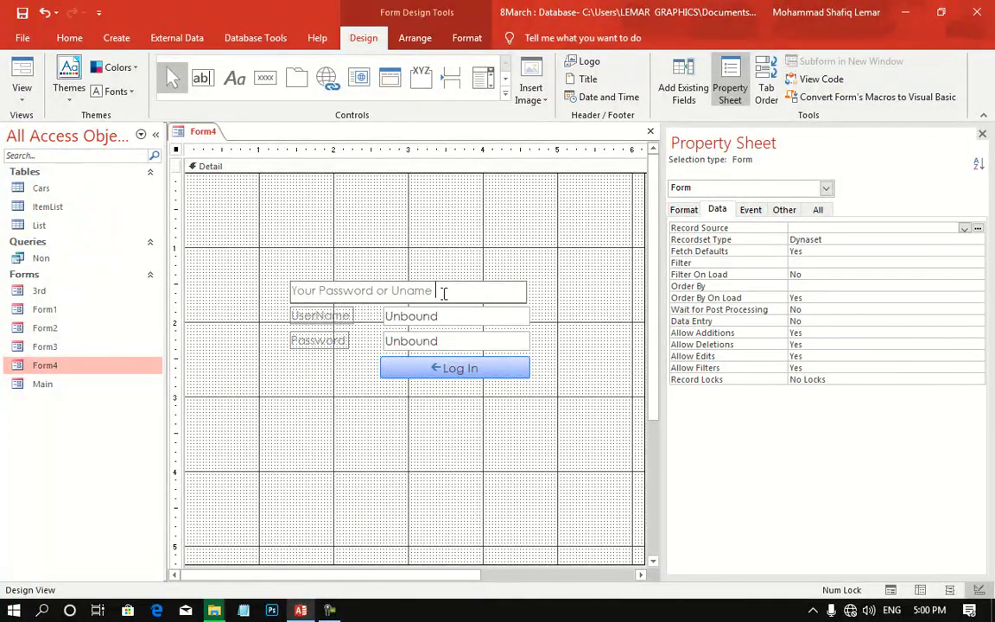
{"action": "type", "text": " co"}
{"action": "type", "text": "rrect!"}
Format the error message label as red, bold, centred Times New Roman text.
{"action": "left_click", "coordinate": [528, 291]}
{"action": "left_click", "coordinate": [435, 295]}
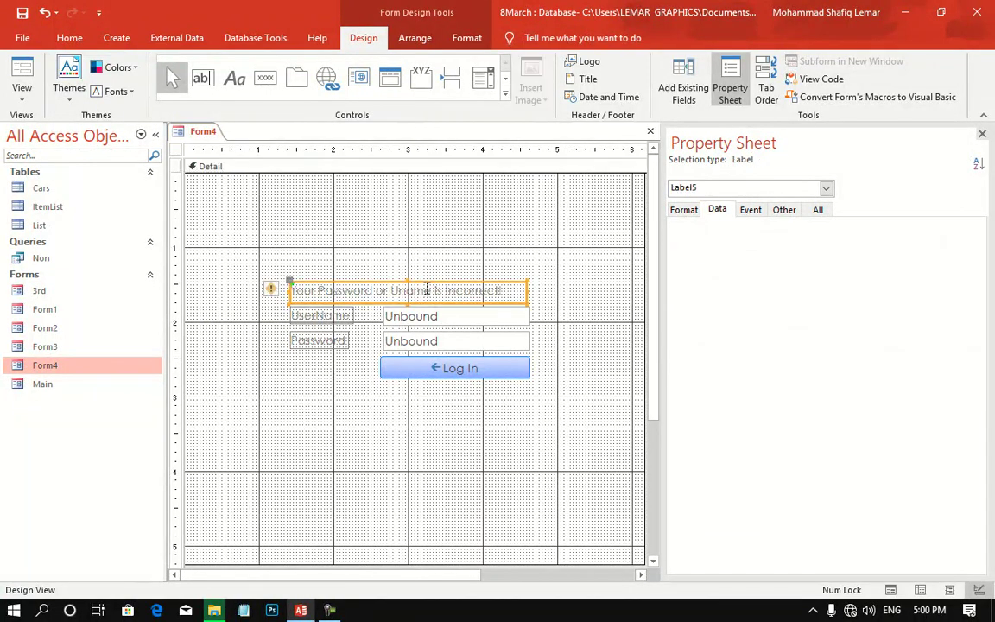
{"action": "left_click", "coordinate": [458, 41]}
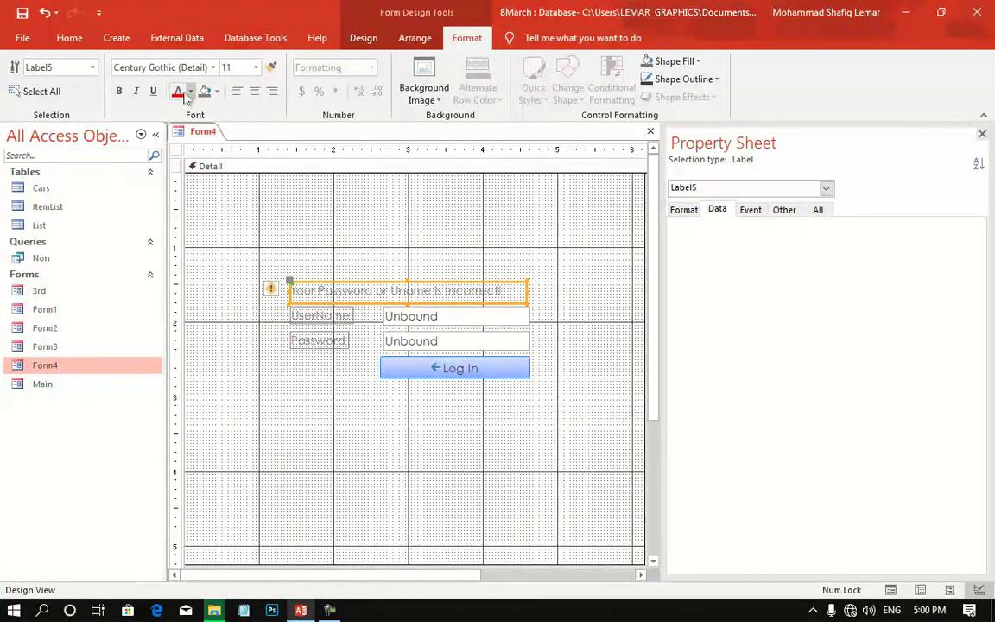
{"action": "left_click", "coordinate": [177, 91]}
{"action": "left_click", "coordinate": [118, 91]}
{"action": "left_click", "coordinate": [138, 69]}
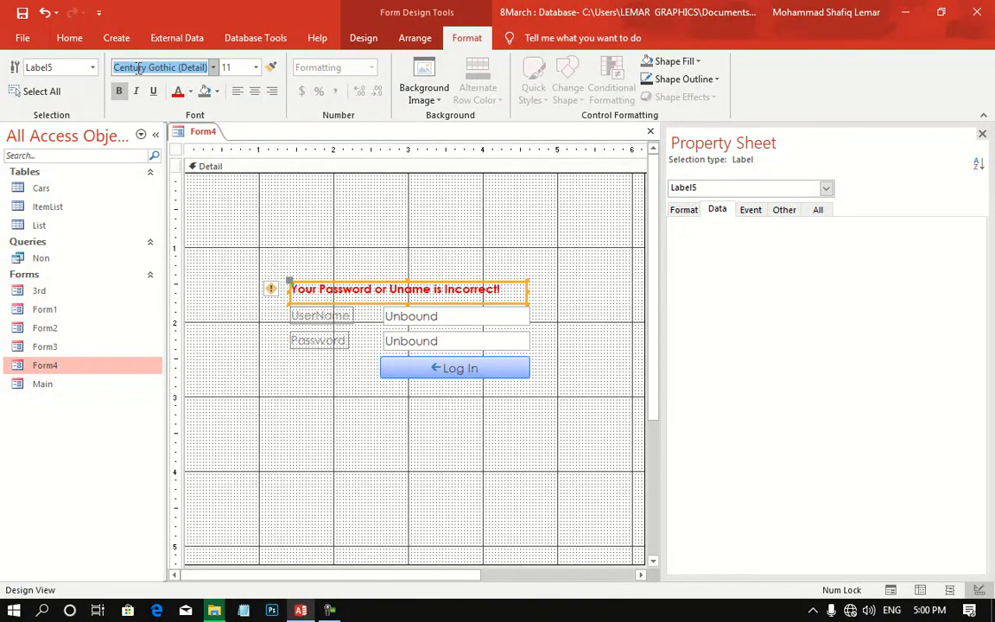
{"action": "type", "text": "Times New Roman"}
{"action": "key", "text": "Return"}
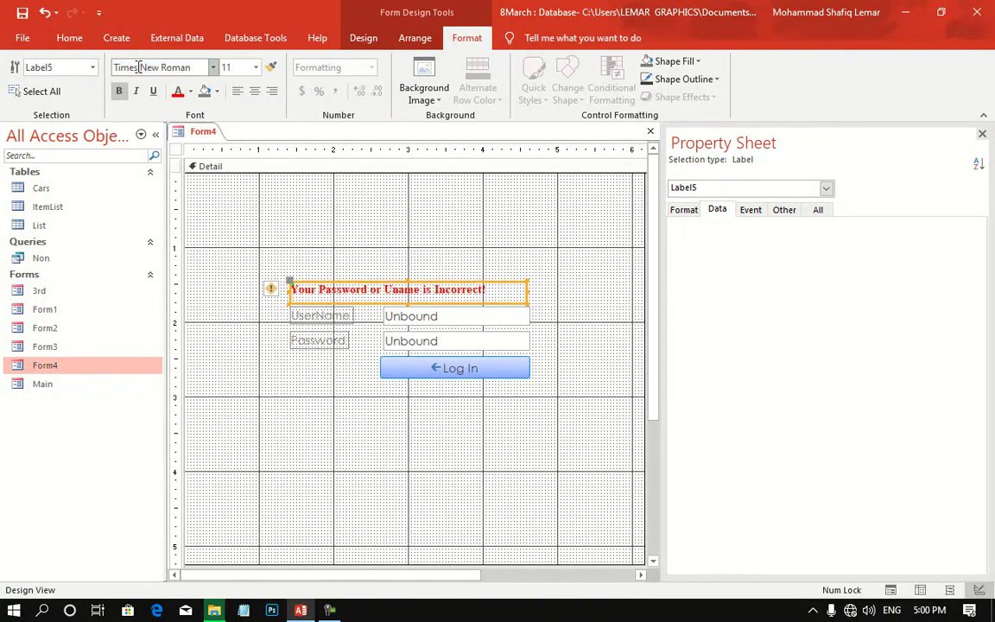
{"action": "left_click", "coordinate": [254, 92]}
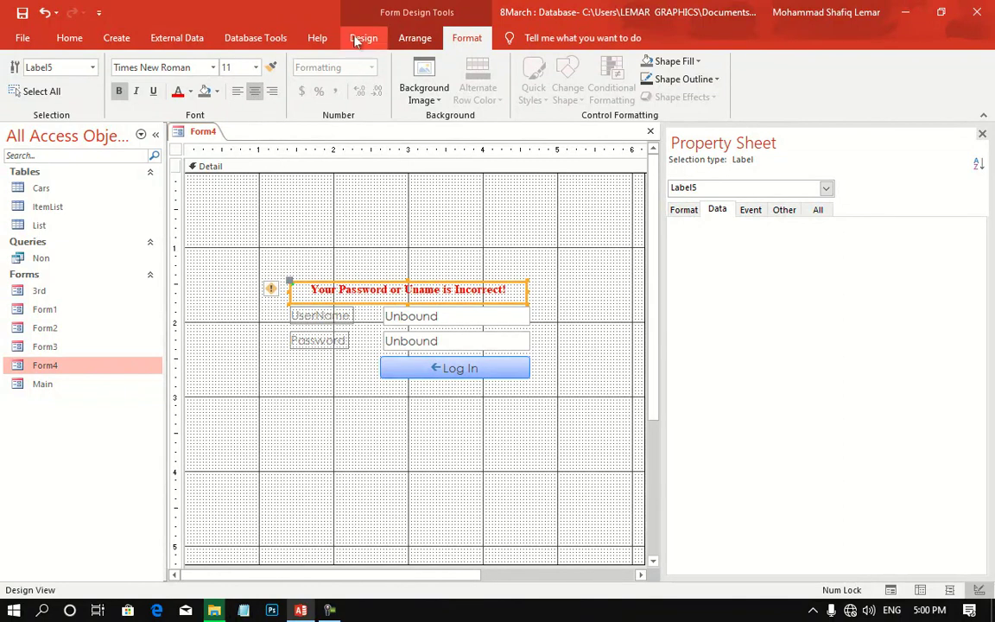
Preview the message in Form View, then return Form4 to Design View.
{"action": "left_click", "coordinate": [361, 38]}
{"action": "left_click", "coordinate": [15, 69]}
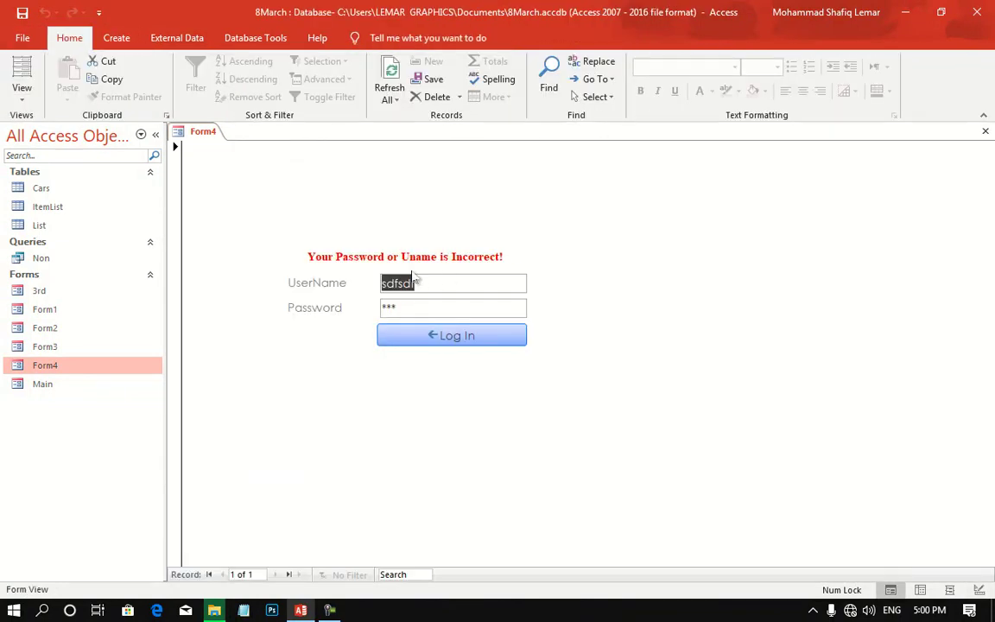
{"action": "right_click", "coordinate": [541, 245]}
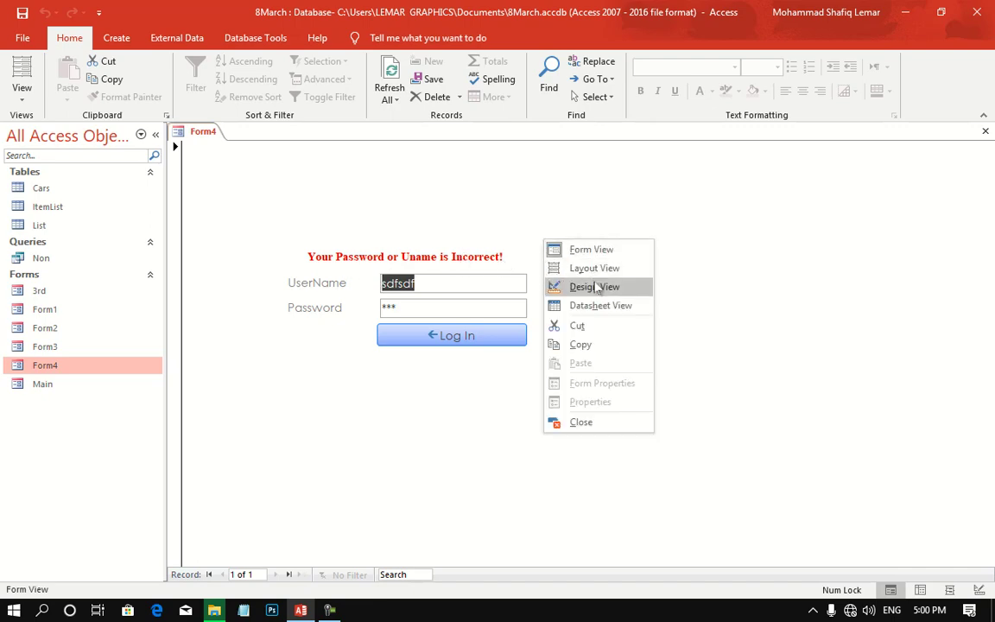
{"action": "left_click", "coordinate": [565, 287]}
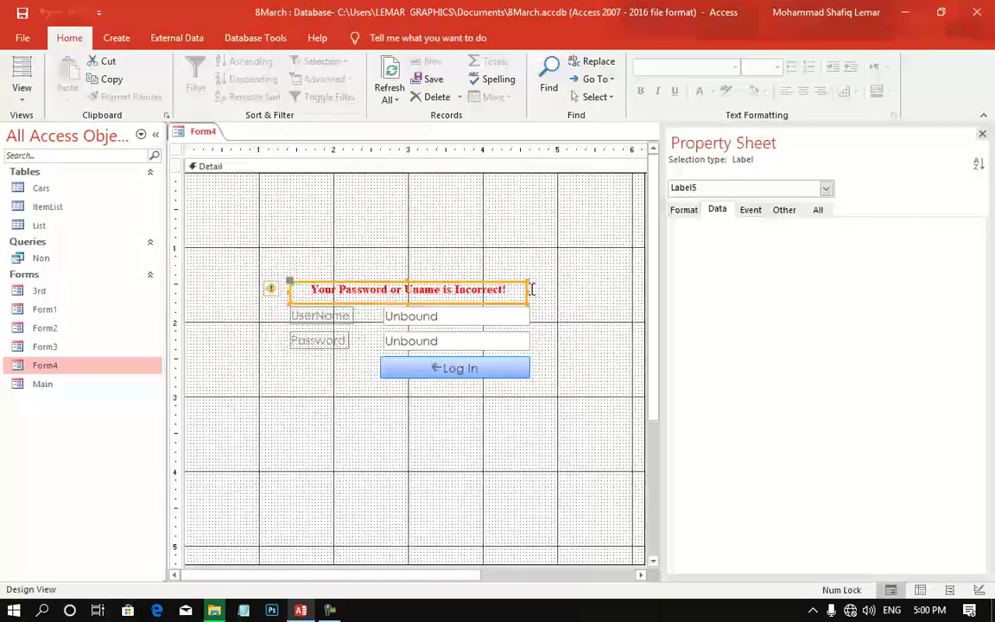
Set the error label's Visible property to No.
{"action": "left_click", "coordinate": [686, 210]}
{"action": "left_click", "coordinate": [750, 209]}
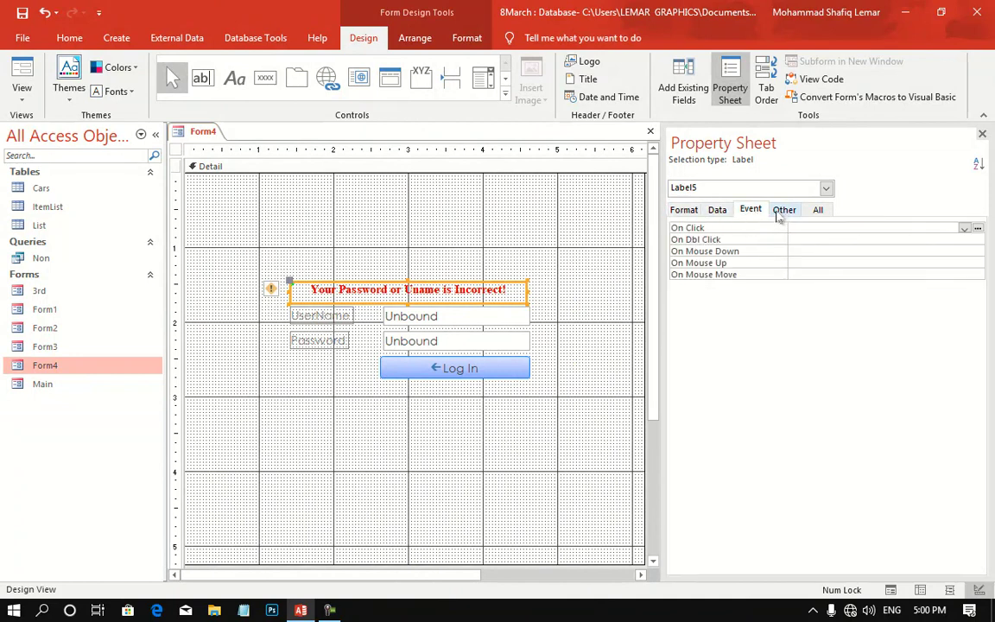
{"action": "left_click", "coordinate": [783, 209]}
{"action": "left_click", "coordinate": [718, 210]}
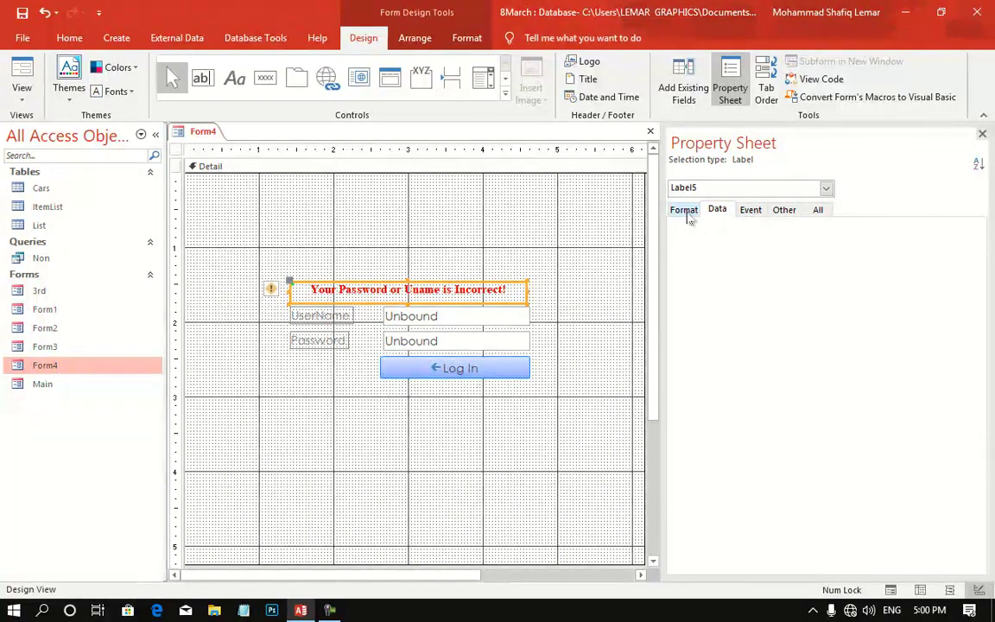
{"action": "left_click", "coordinate": [683, 209]}
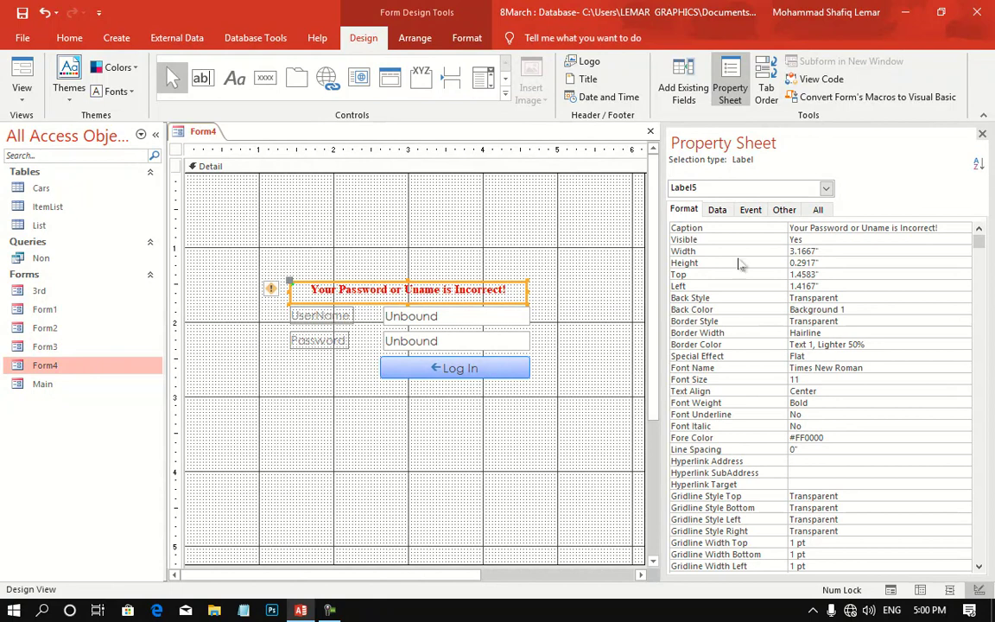
{"action": "double_click", "coordinate": [735, 240]}
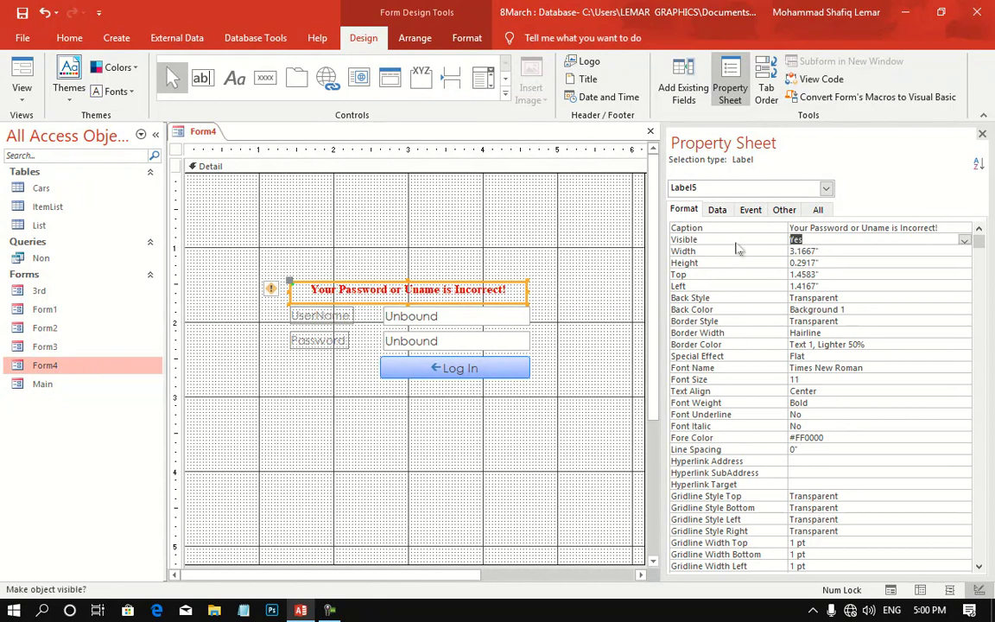
{"action": "type", "text": "no"}
{"action": "key", "text": "Return"}
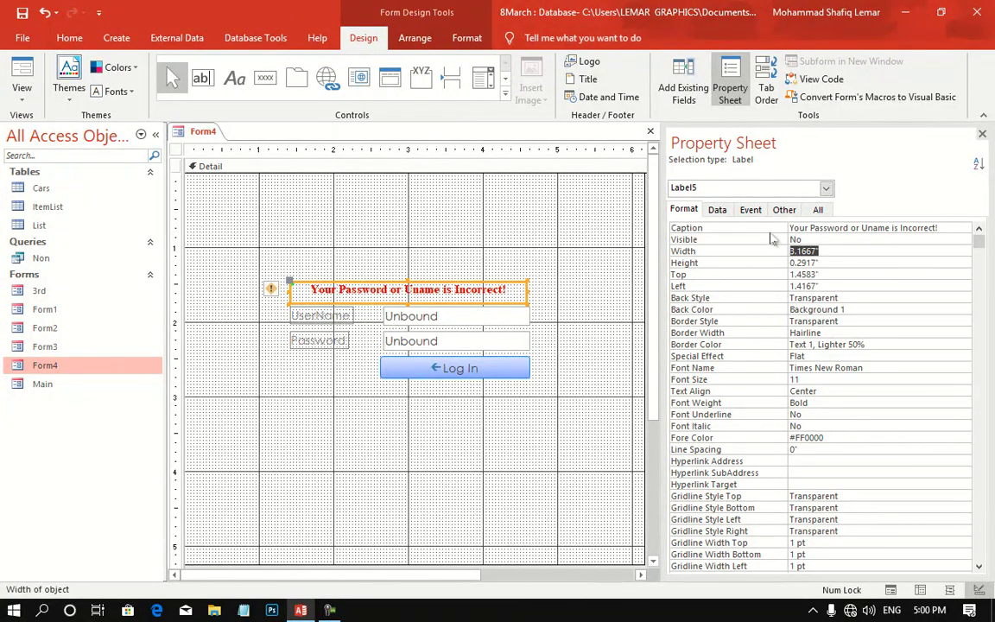
Rename the label from Label5 to msgLabel and run the form in Form View.
{"action": "left_click", "coordinate": [817, 209]}
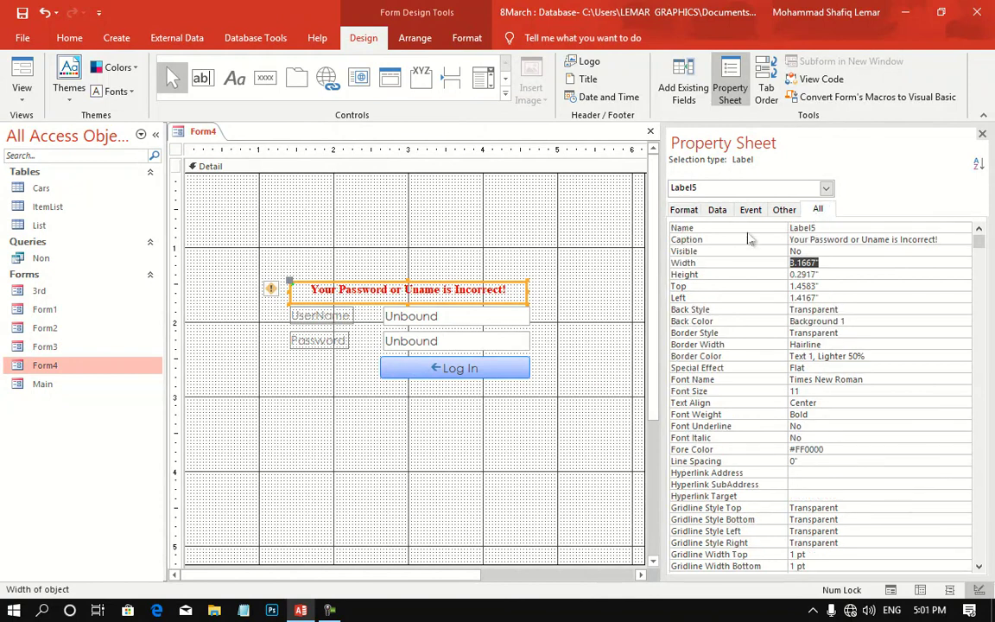
{"action": "left_click", "coordinate": [829, 227]}
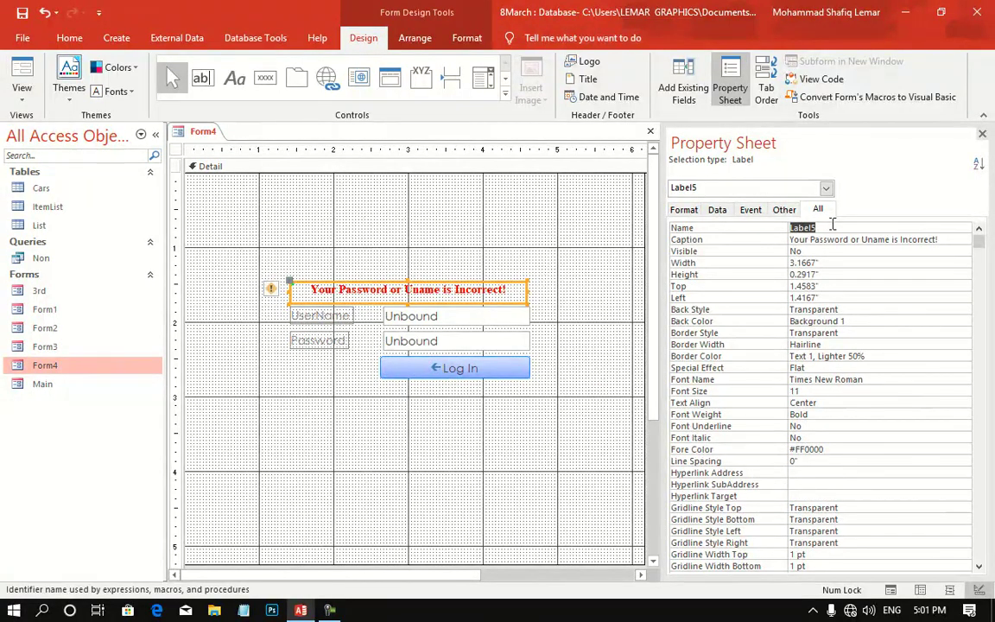
{"action": "type", "text": "msg"}
{"action": "key", "text": "Return"}
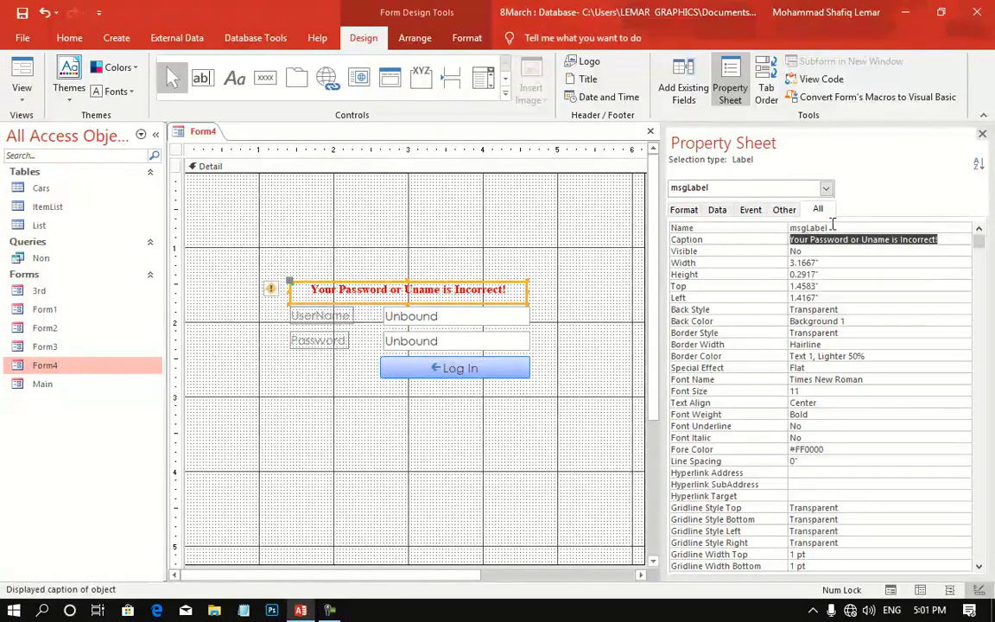
{"action": "left_click", "coordinate": [22, 73]}
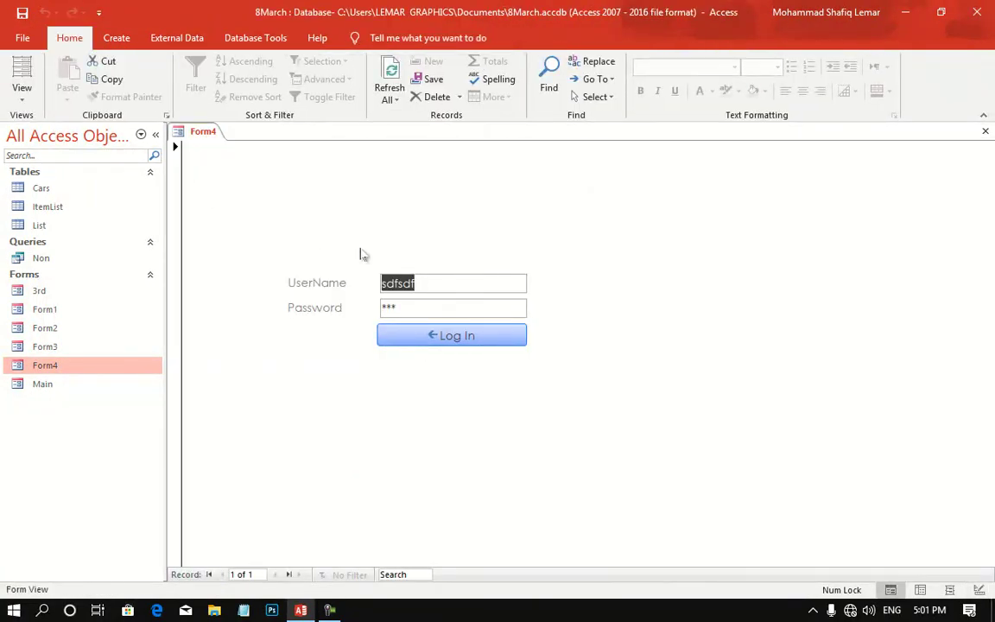
Try a wrong login to show the error, then submit the valid username and password.
{"action": "left_click", "coordinate": [418, 339]}
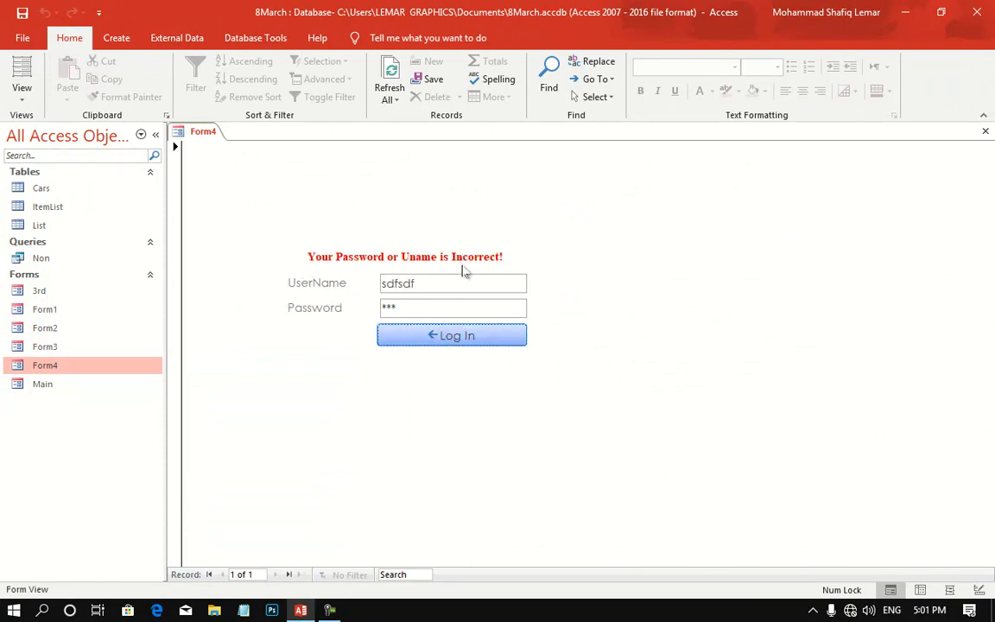
{"action": "left_click_drag", "start_coordinate": [458, 282], "coordinate": [326, 282]}
{"action": "type", "text": "Ah"}
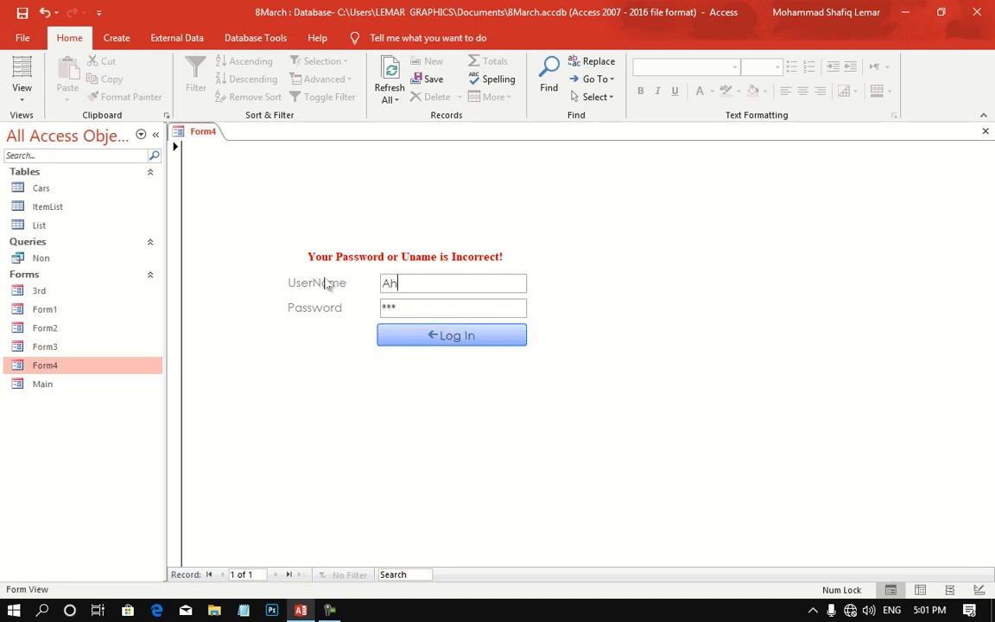
{"action": "type", "text": "mad"}
{"action": "key", "text": "Tab"}
{"action": "type", "text": "123"}
{"action": "key", "text": "Return"}
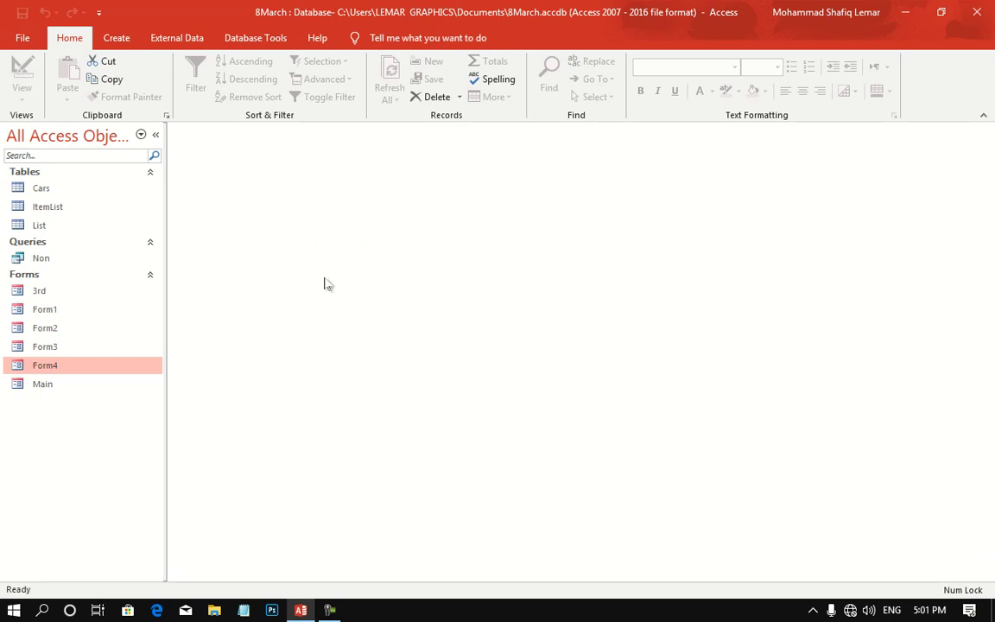
Reopen Form4, retest with wrong credentials, and switch it back to Design View.
{"action": "double_click", "coordinate": [52, 367]}
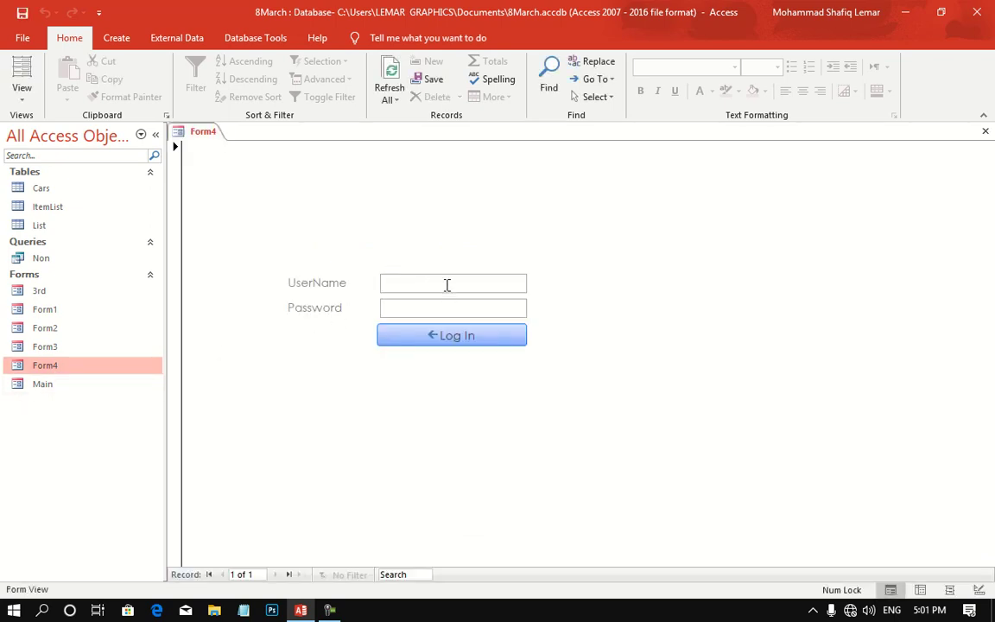
{"action": "type", "text": "asd"}
{"action": "left_click", "coordinate": [428, 307]}
{"action": "type", "text": "asdf"}
{"action": "left_click", "coordinate": [435, 335]}
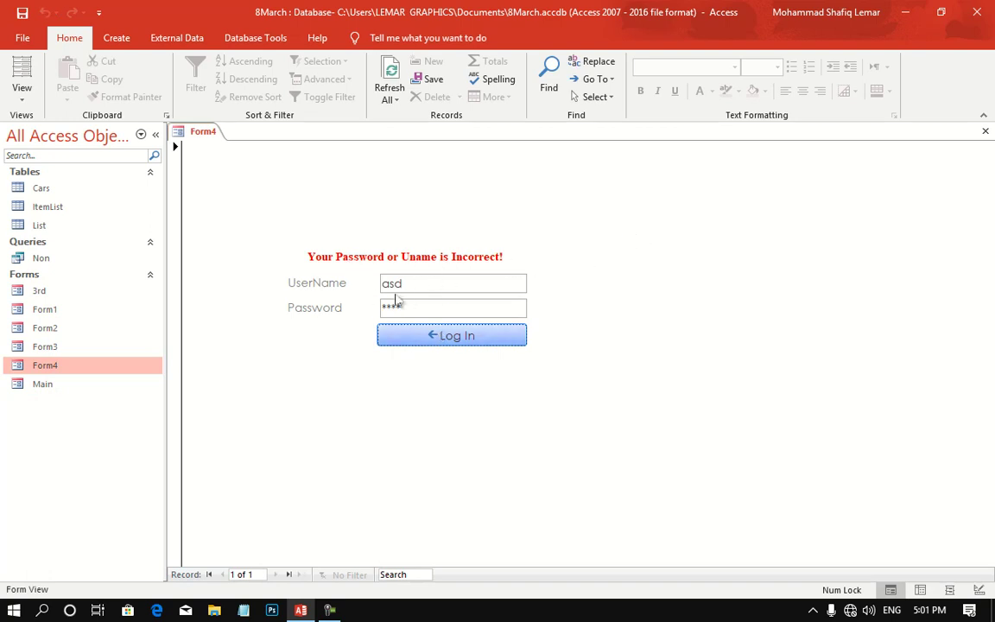
{"action": "right_click", "coordinate": [590, 174]}
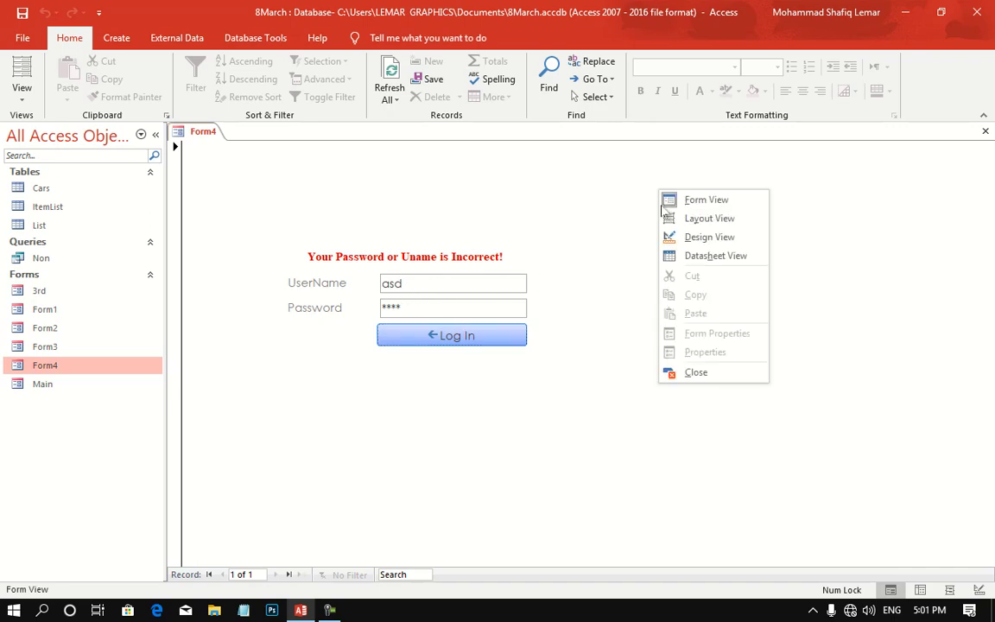
{"action": "left_click", "coordinate": [609, 215]}
{"action": "right_click", "coordinate": [447, 371]}
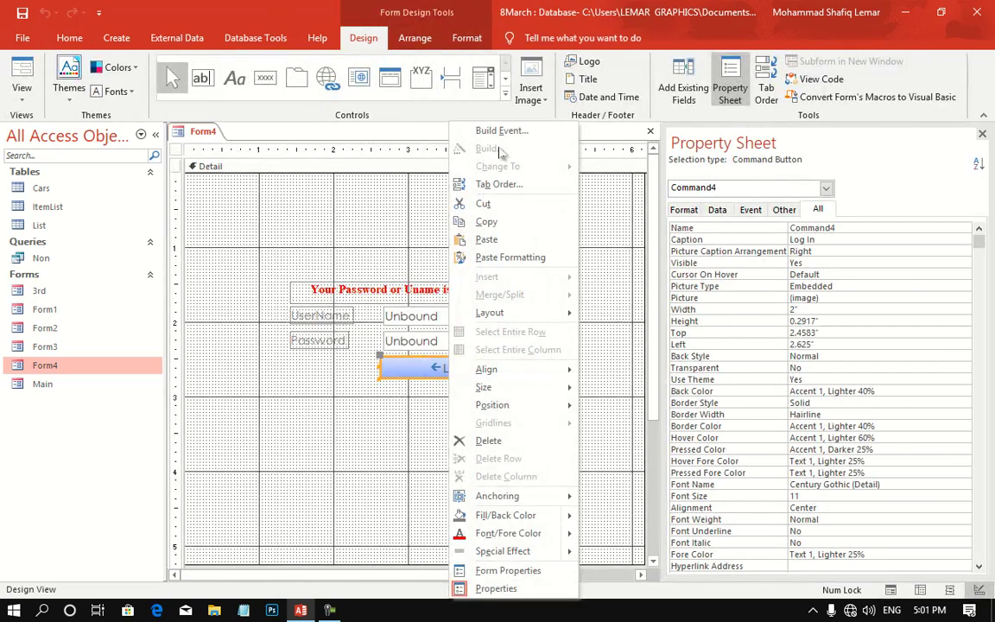
Add Pwd.Value = "" and UName.Value = "" to the Log In button's Else branch.
{"action": "left_click", "coordinate": [483, 127]}
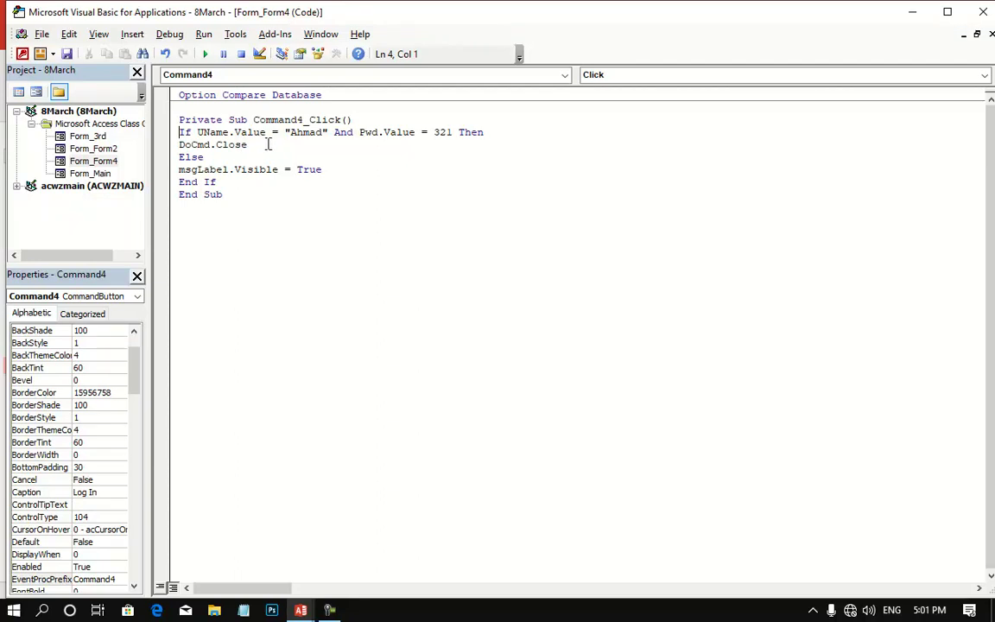
{"action": "left_click", "coordinate": [341, 173]}
{"action": "key", "text": "Return"}
{"action": "type", "text": "Pwd"}
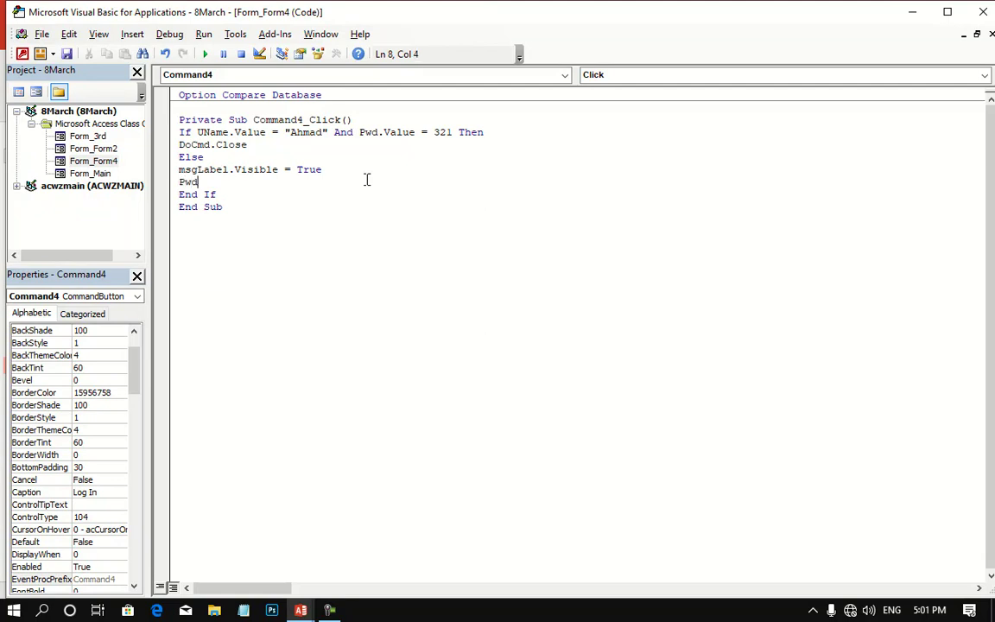
{"action": "type", "text": ".va"}
{"action": "key", "text": "Down"}
{"action": "key", "text": "Down"}
{"action": "key", "text": "Tab"}
{"action": "key", "text": "Return"}
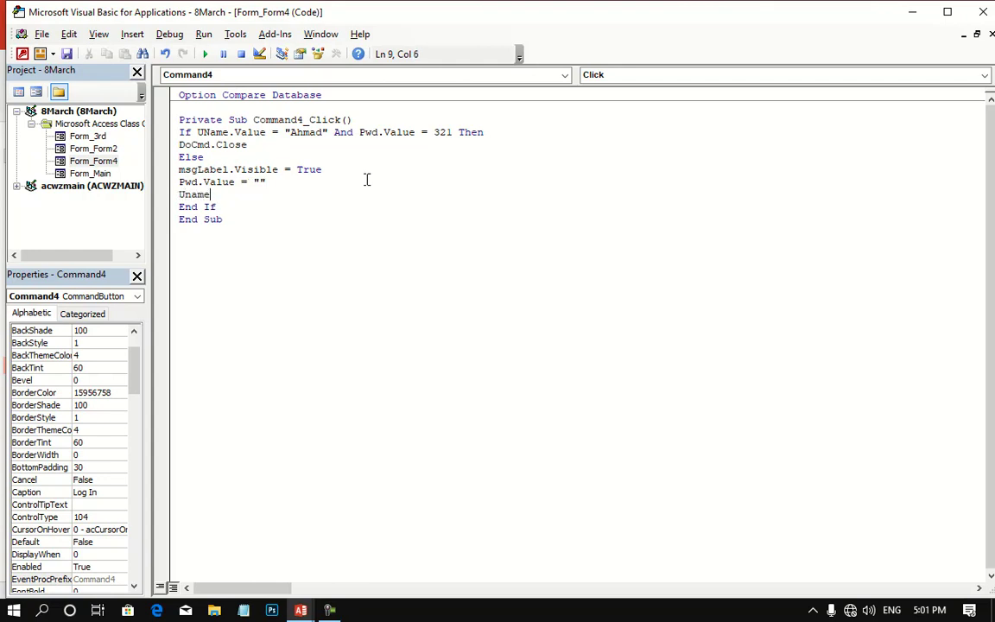
{"action": "type", "text": ".val"}
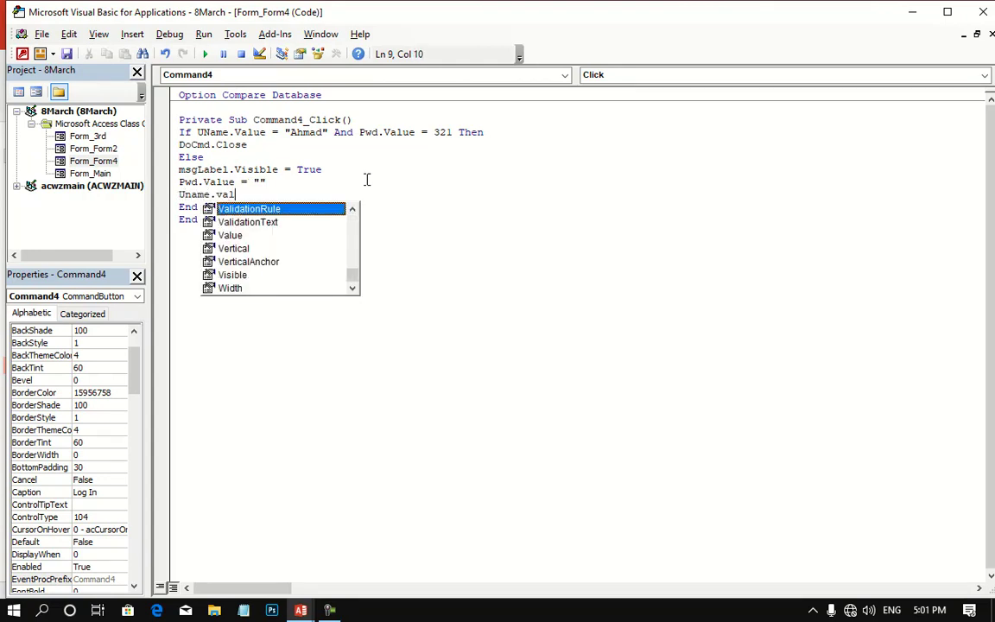
{"action": "type", "text": "u"}
{"action": "key", "text": "Tab"}
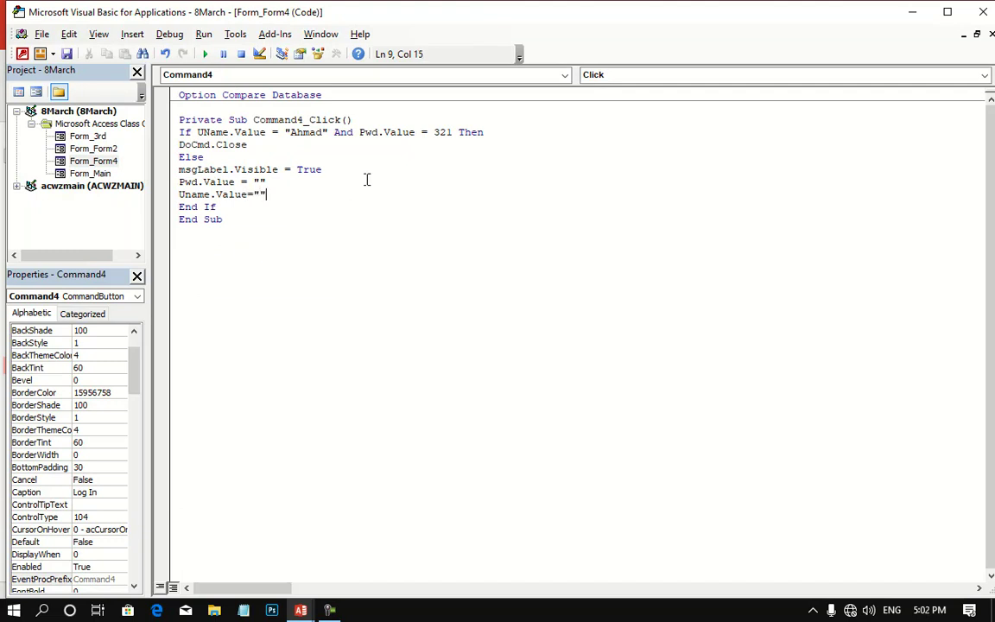
{"action": "key", "text": "Return"}
{"action": "key", "text": "BackSpace"}
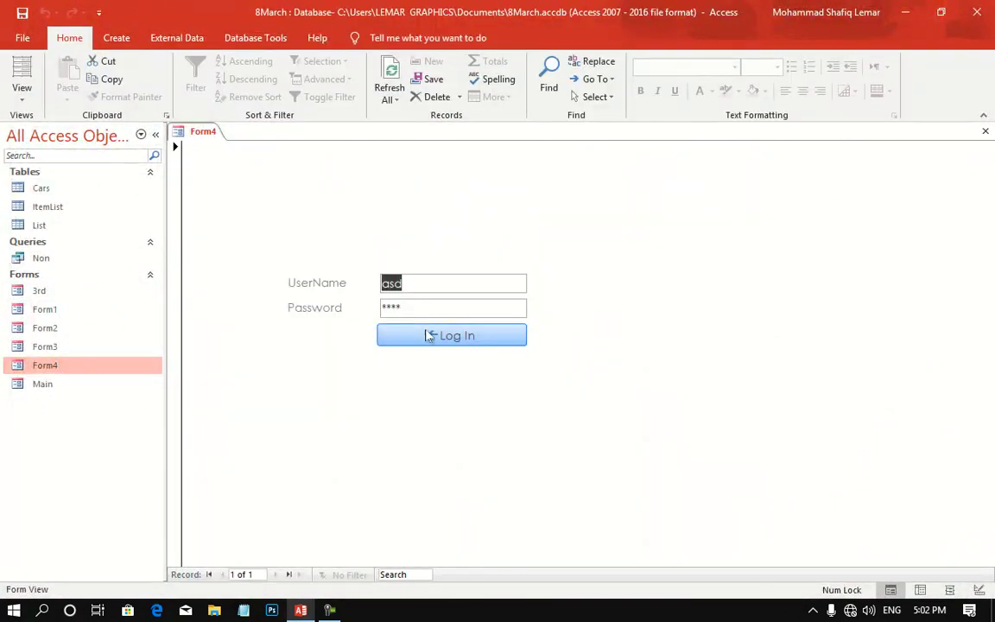
Test a failed login on Form4 and return it to Design View.
{"action": "left_click", "coordinate": [429, 336]}
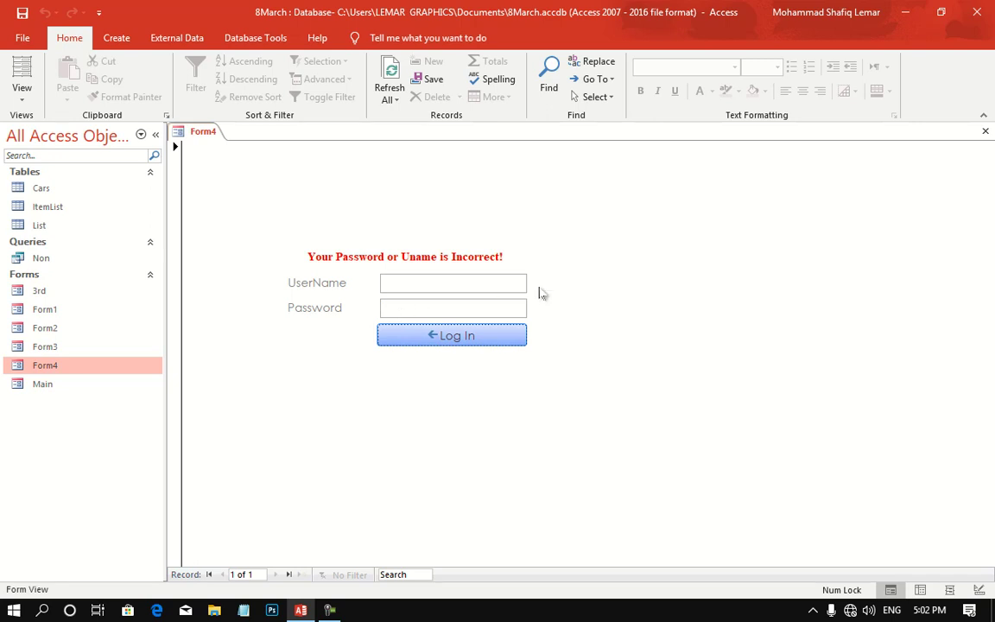
{"action": "right_click", "coordinate": [602, 279]}
{"action": "left_click", "coordinate": [633, 327]}
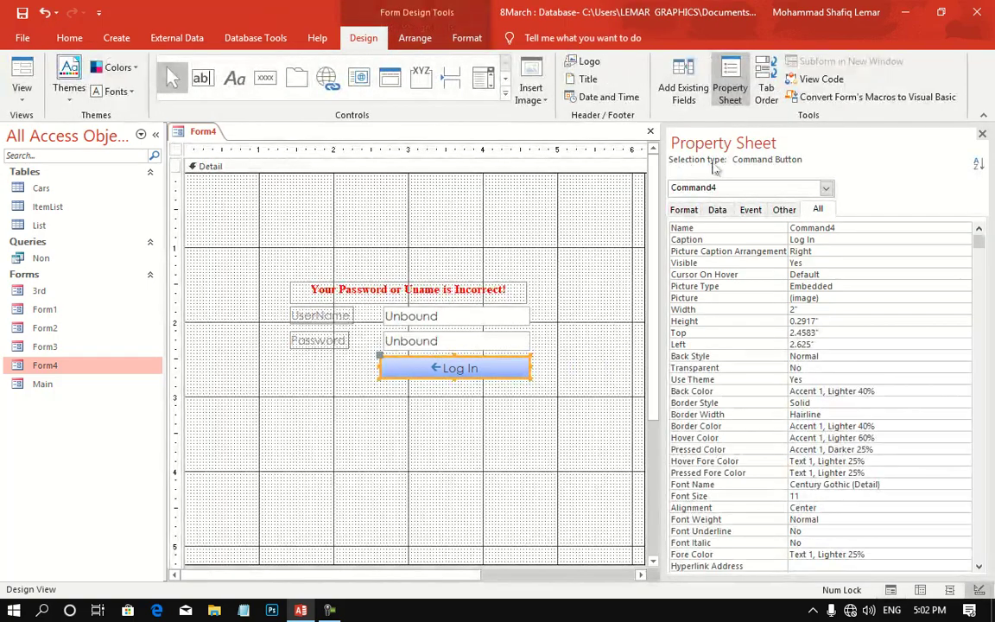
{"action": "left_click", "coordinate": [264, 77]}
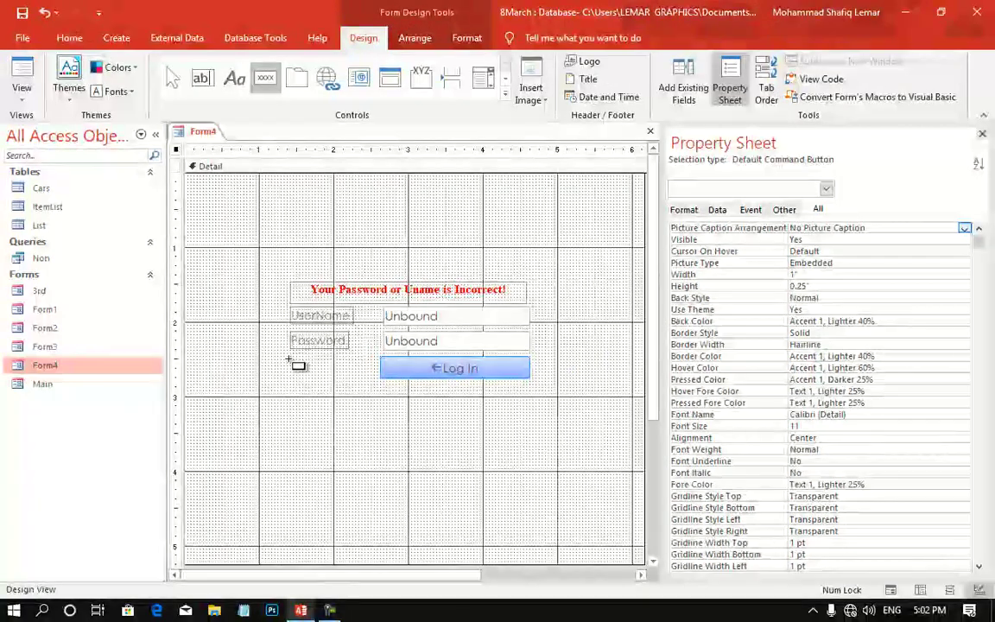
Add a Quit Application picture button beside Log In and widen it slightly.
{"action": "left_click_drag", "start_coordinate": [290, 360], "coordinate": [368, 379]}
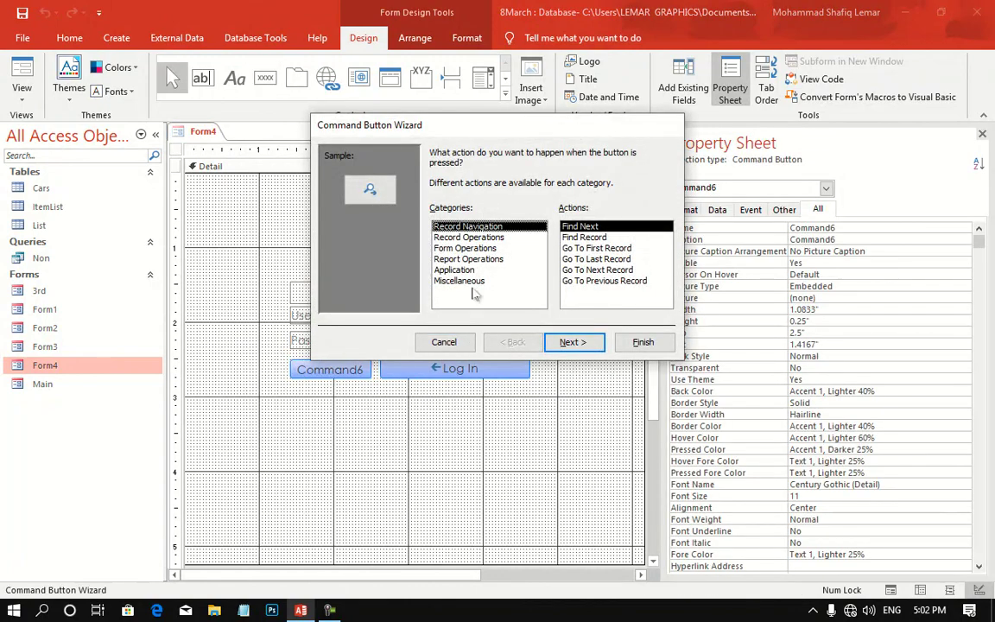
{"action": "left_click", "coordinate": [454, 269]}
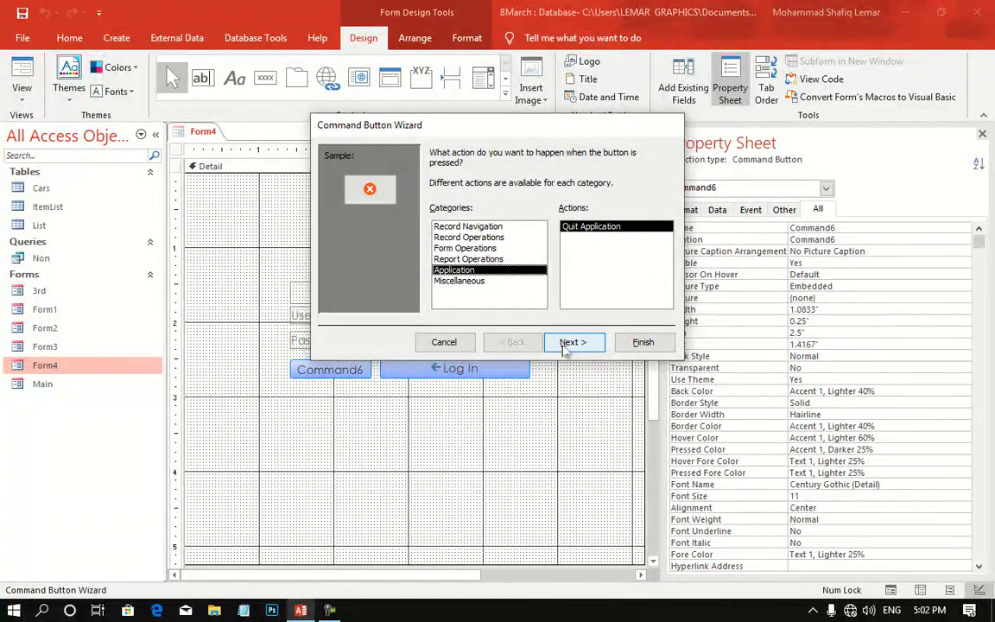
{"action": "left_click", "coordinate": [572, 342]}
{"action": "left_click", "coordinate": [640, 342]}
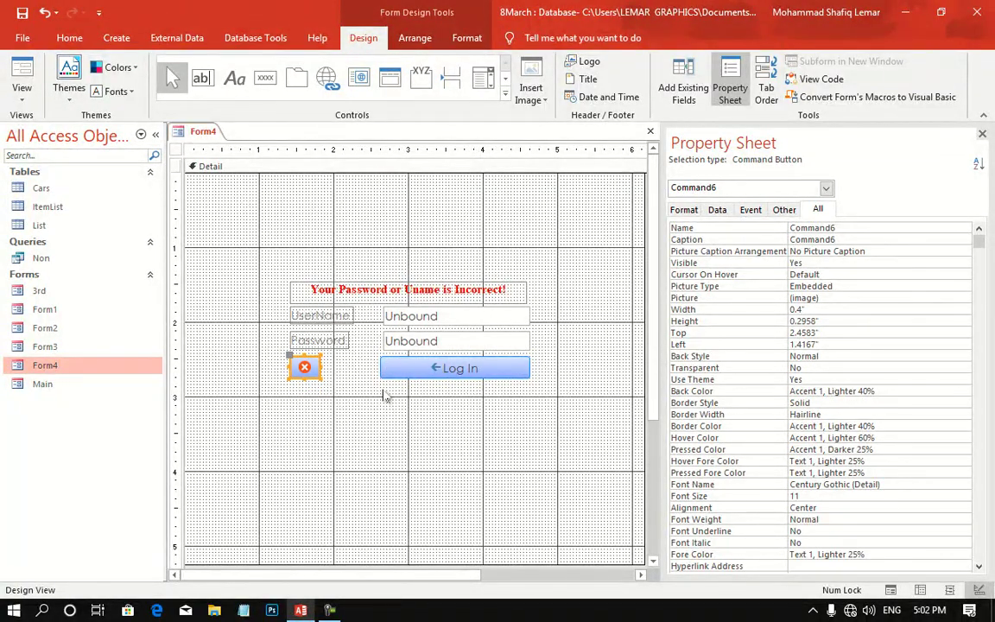
{"action": "key", "text": "shift+Right"}
{"action": "key", "text": "shift+Right"}
{"action": "key", "text": "shift+Right"}
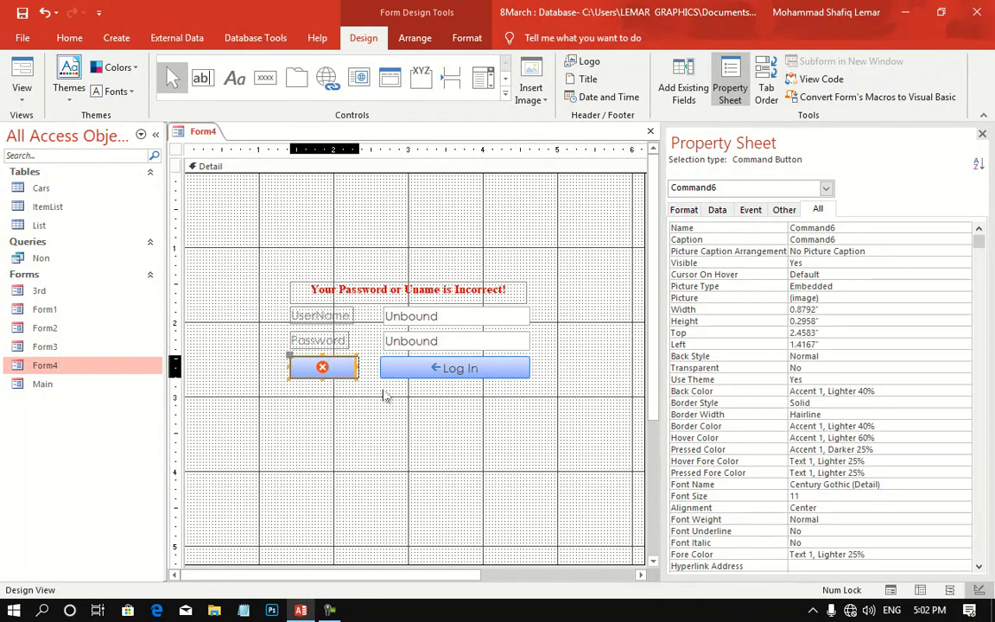
{"action": "key", "text": "shift+Right"}
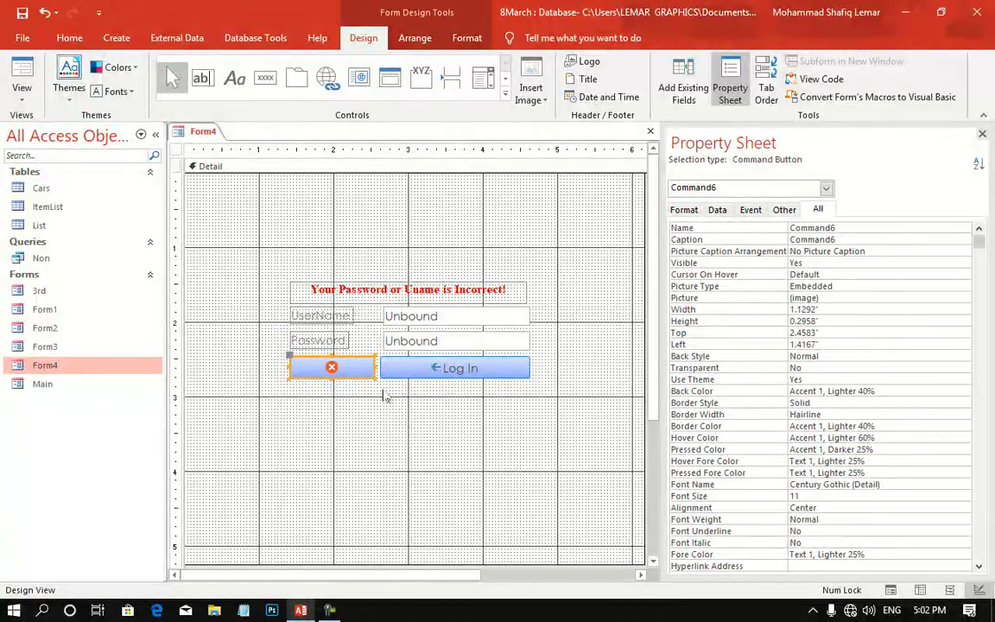
{"action": "left_click", "coordinate": [386, 395]}
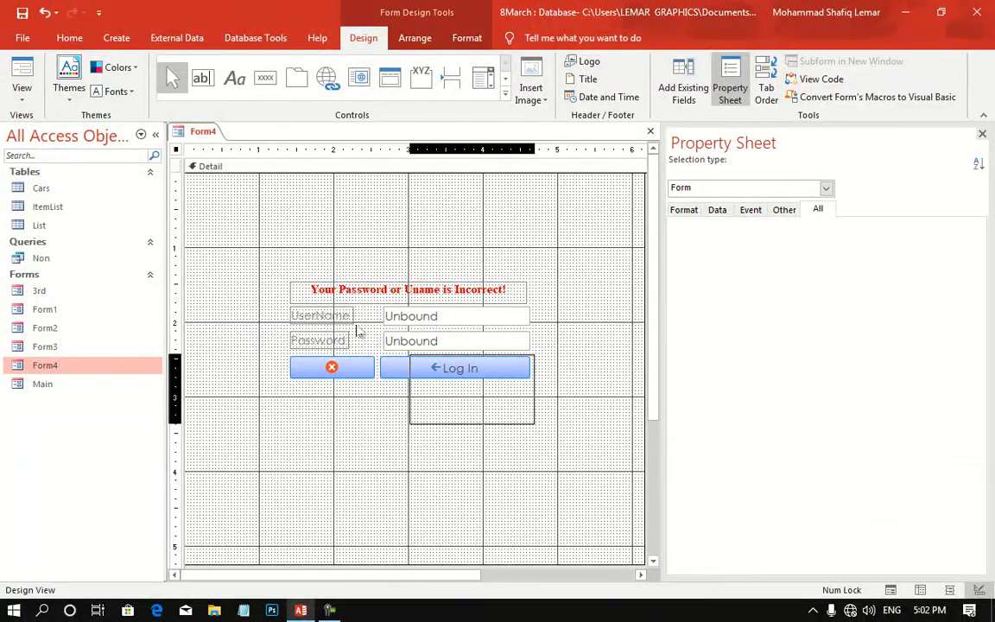
Shift all the login controls right and down and collapse the Navigation Pane.
{"action": "left_click_drag", "start_coordinate": [531, 420], "coordinate": [355, 328]}
{"action": "left_click_drag", "start_coordinate": [333, 286], "coordinate": [485, 344]}
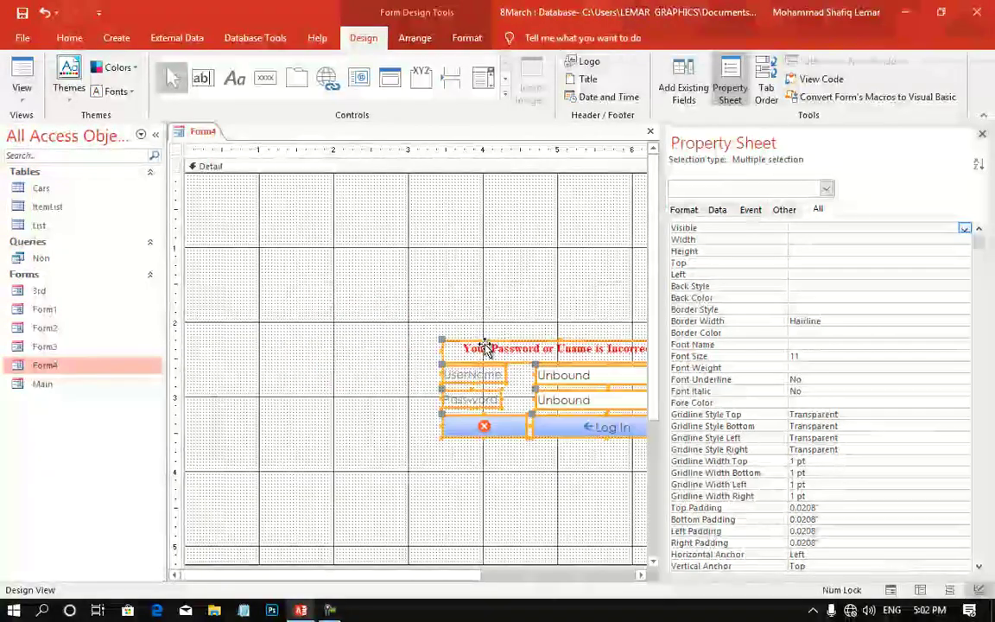
{"action": "left_click", "coordinate": [537, 227]}
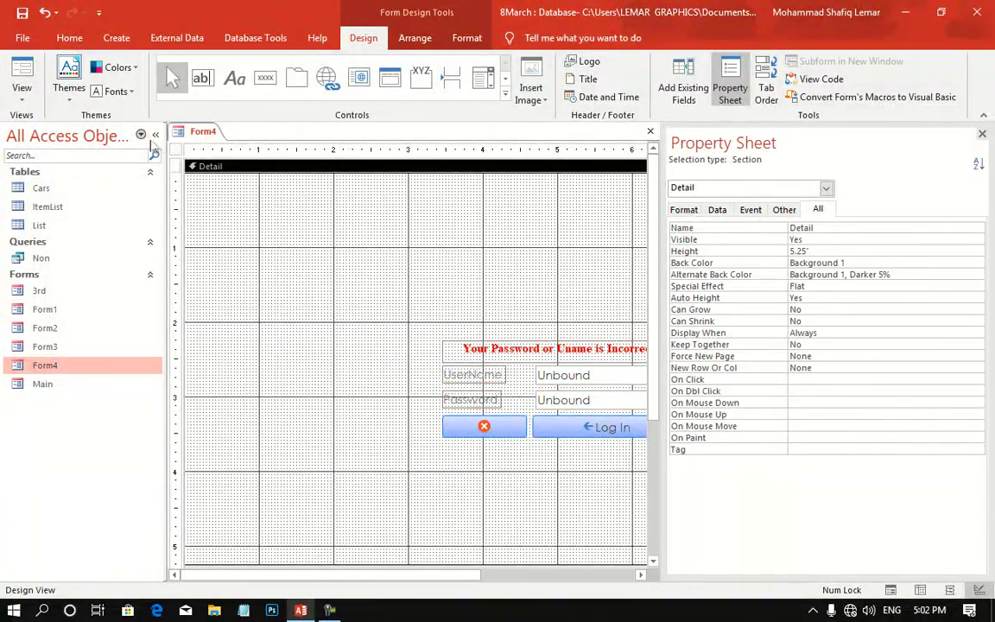
{"action": "left_click", "coordinate": [155, 134]}
Show the whole form's properties on the All tab at the Pop Up setting.
{"action": "left_click", "coordinate": [816, 187]}
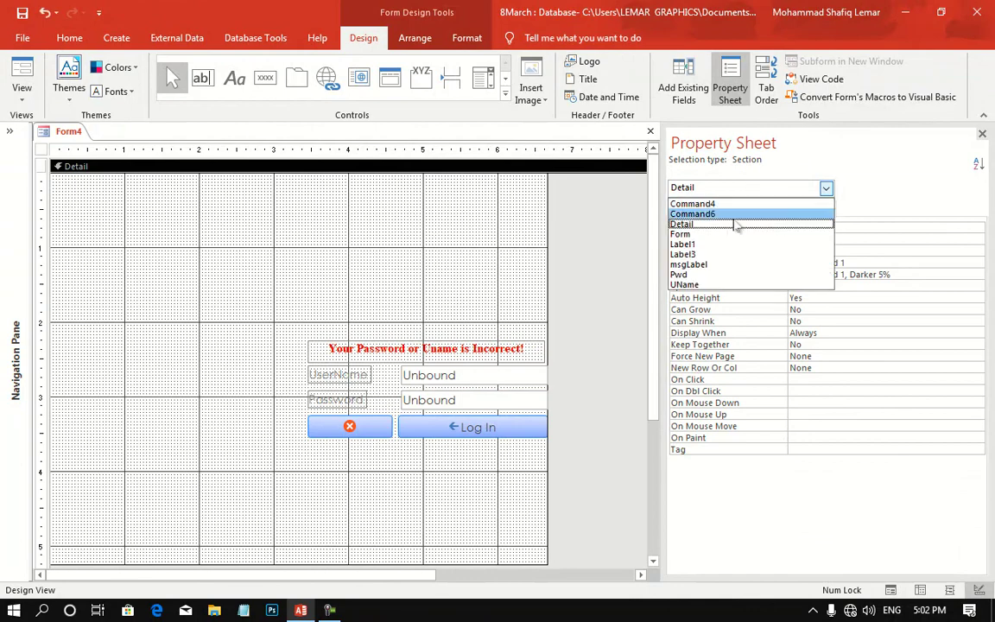
{"action": "left_click", "coordinate": [711, 233]}
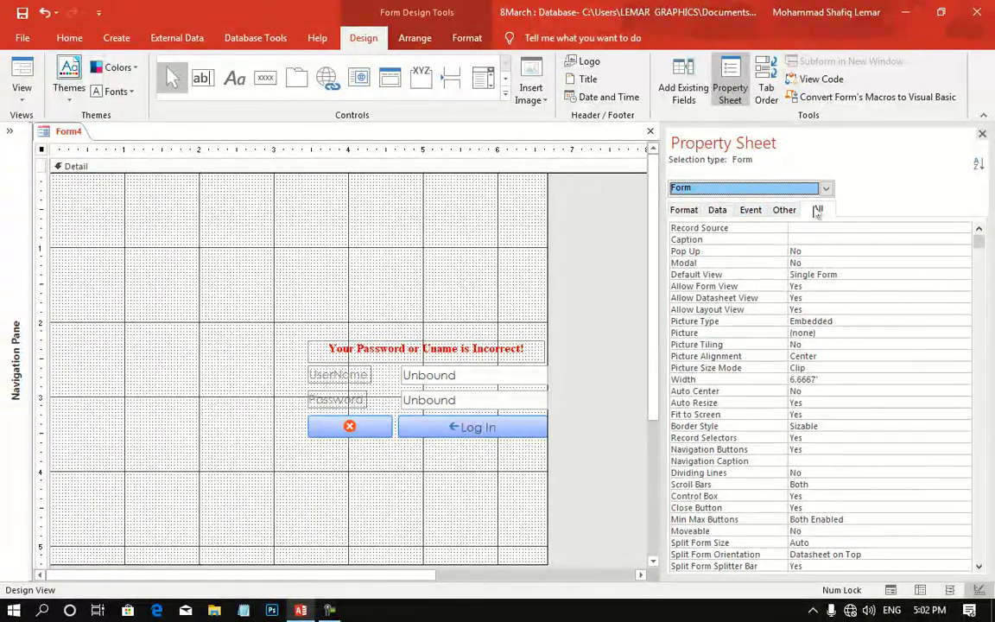
{"action": "left_click", "coordinate": [816, 210]}
{"action": "left_click", "coordinate": [742, 250]}
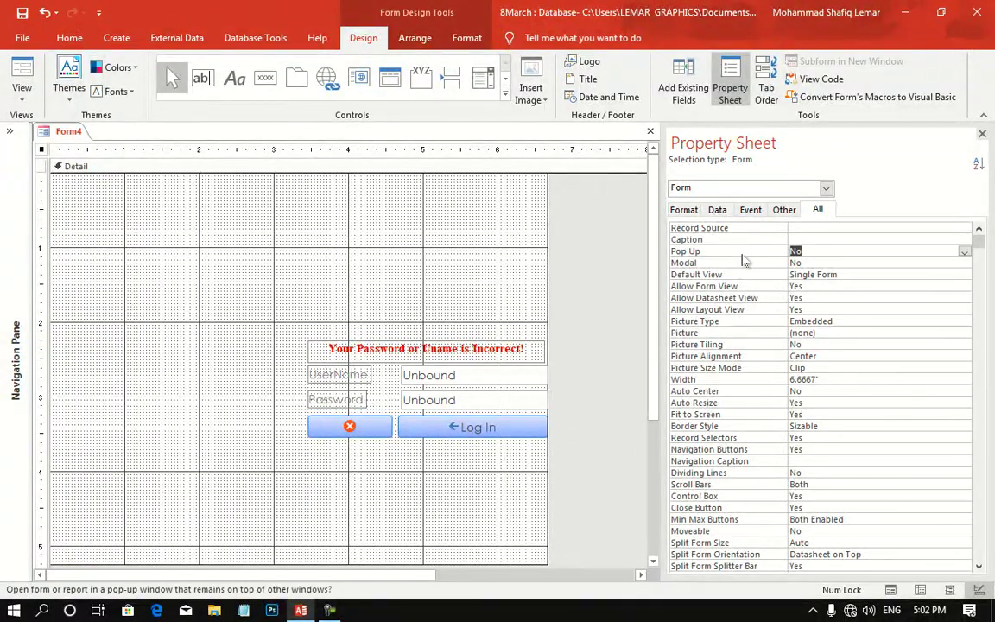
Set Pop Up to Yes and turn off Control Box, Scroll Bars, Navigation Buttons and Border Style.
{"action": "type", "text": "y"}
{"action": "key", "text": "Return"}
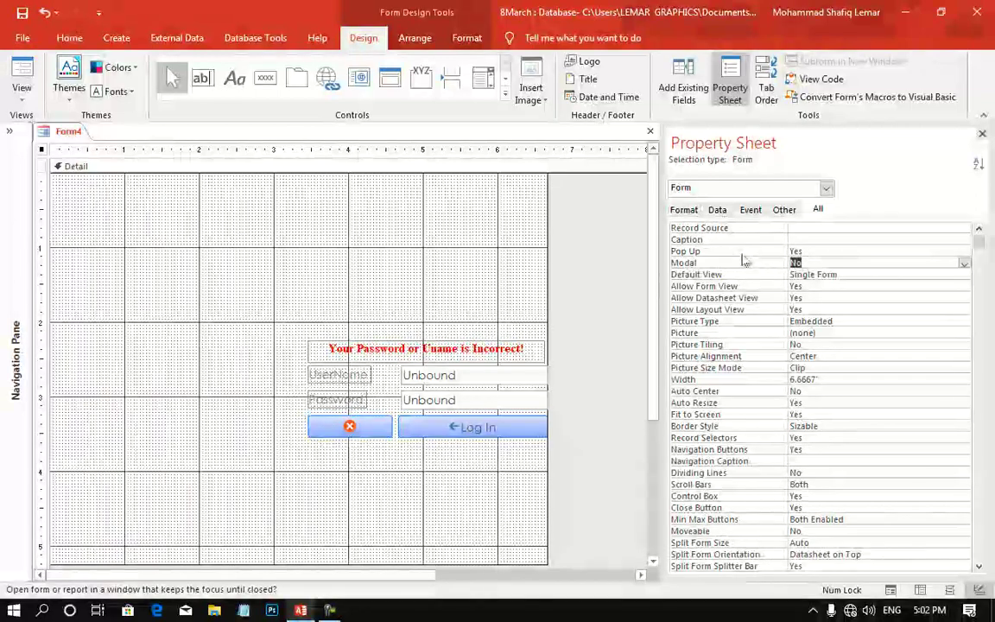
{"action": "scroll", "coordinate": [740, 364], "scroll_direction": "down", "scroll_amount": 1}
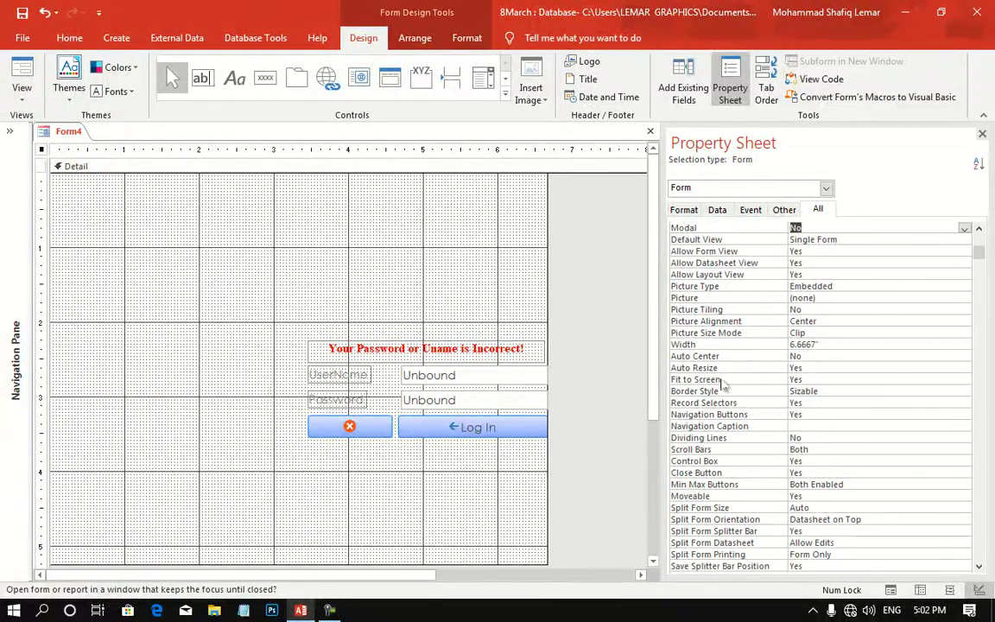
{"action": "scroll", "coordinate": [728, 382], "scroll_direction": "down", "scroll_amount": 1}
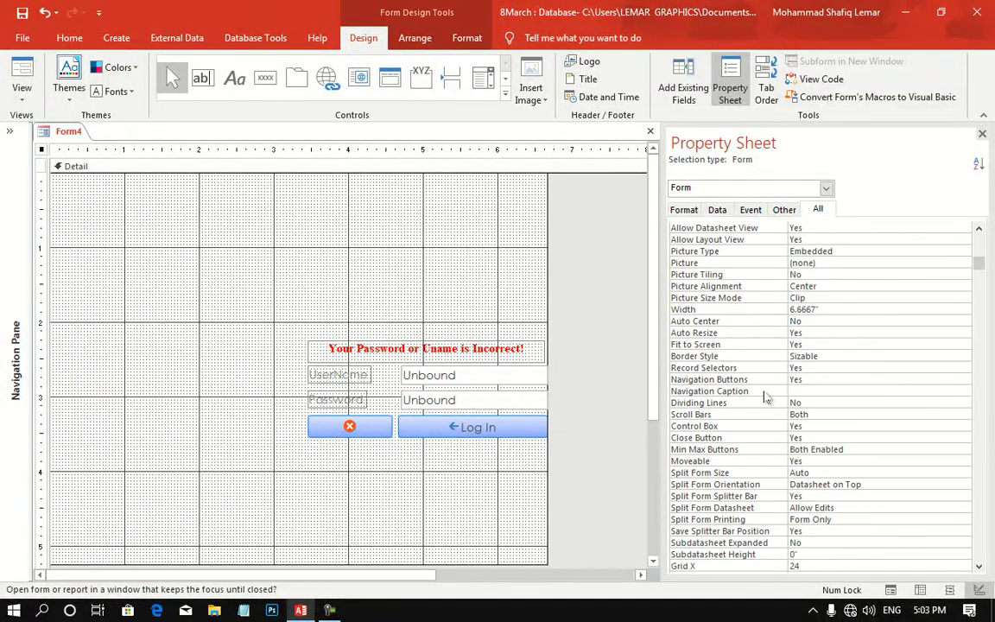
{"action": "left_click", "coordinate": [735, 428]}
{"action": "type", "text": "no"}
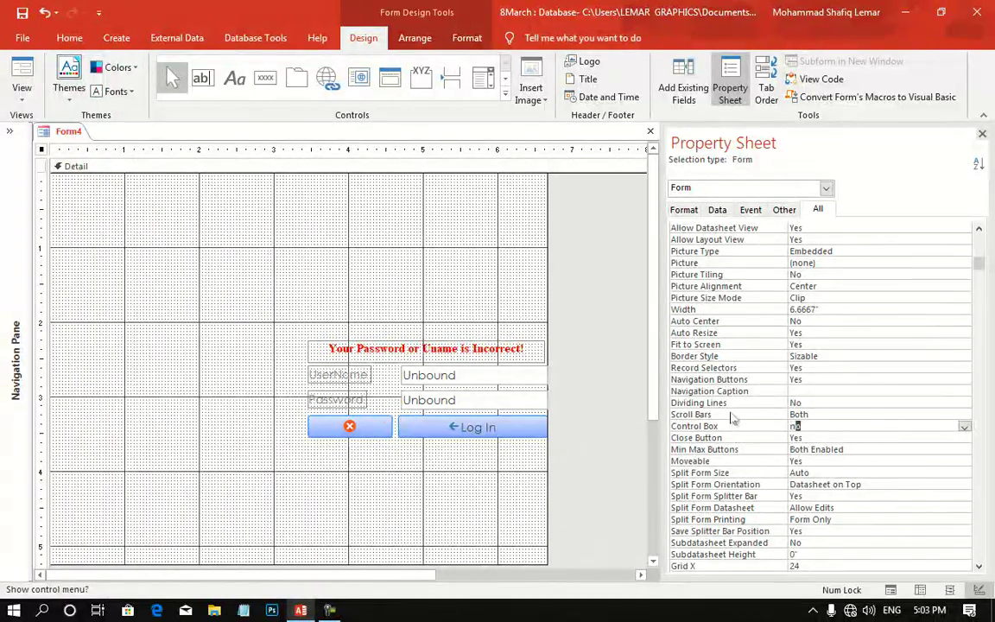
{"action": "key", "text": "Up"}
{"action": "type", "text": "n"}
{"action": "key", "text": "Up"}
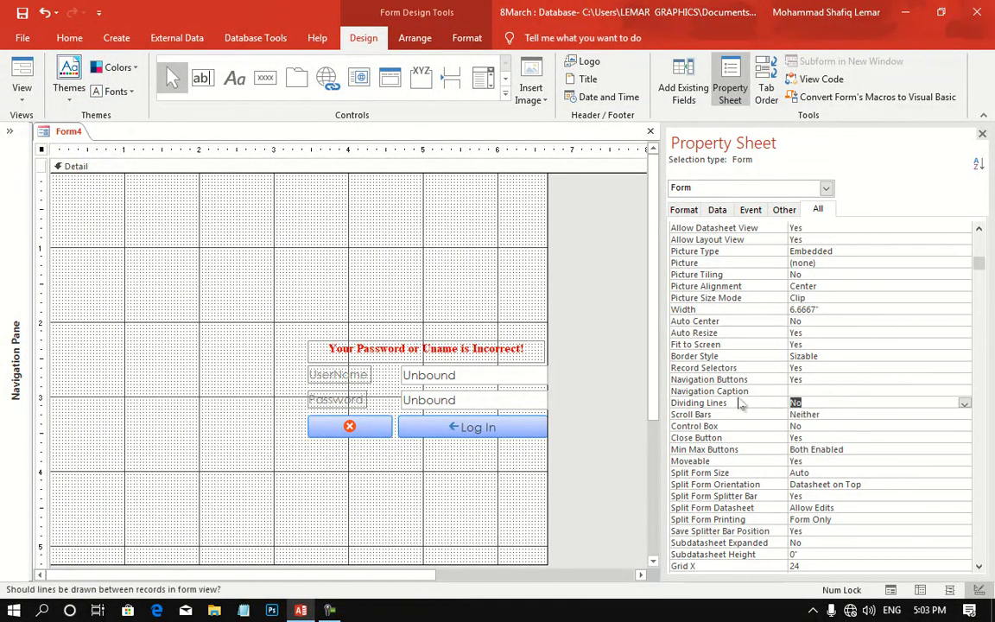
{"action": "key", "text": "Up"}
{"action": "key", "text": "Up"}
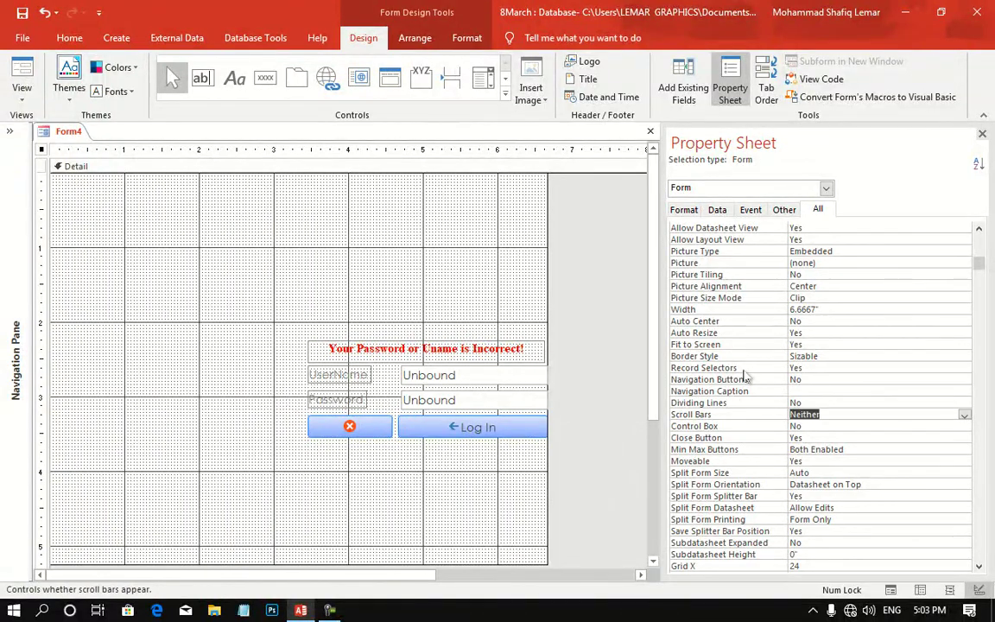
{"action": "type", "text": "n"}
{"action": "key", "text": "Up"}
{"action": "type", "text": "n"}
{"action": "key", "text": "Up"}
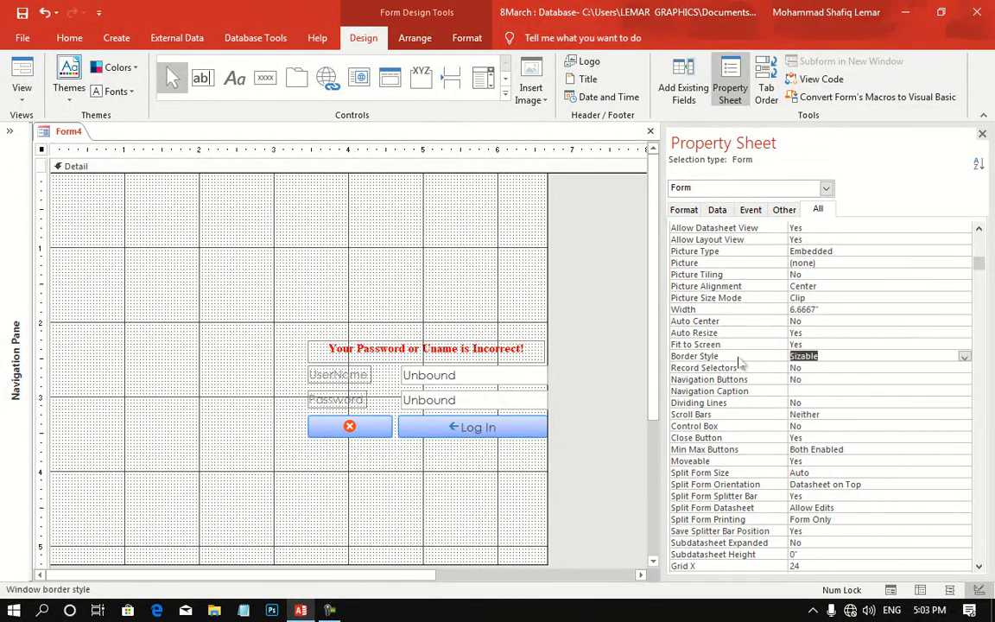
{"action": "type", "text": "ne"}
{"action": "left_click", "coordinate": [741, 390]}
Set the form's Shortcut Menu property to No.
{"action": "scroll", "coordinate": [748, 432], "scroll_direction": "down", "scroll_amount": 1}
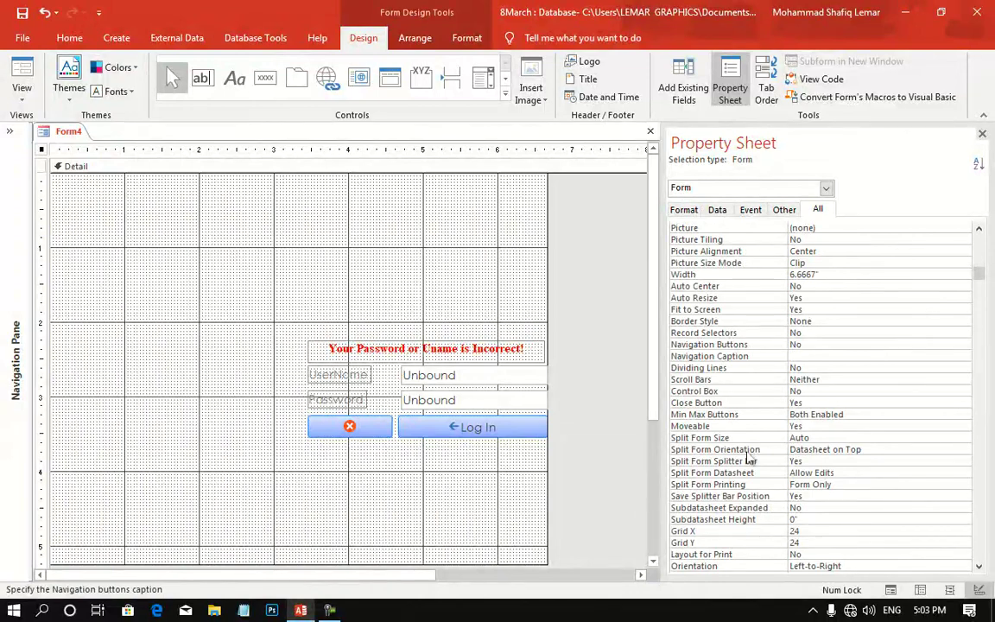
{"action": "scroll", "coordinate": [748, 459], "scroll_direction": "down", "scroll_amount": 1}
{"action": "scroll", "coordinate": [748, 460], "scroll_direction": "down", "scroll_amount": 2}
{"action": "scroll", "coordinate": [747, 459], "scroll_direction": "down", "scroll_amount": 2}
{"action": "scroll", "coordinate": [748, 459], "scroll_direction": "down", "scroll_amount": 1}
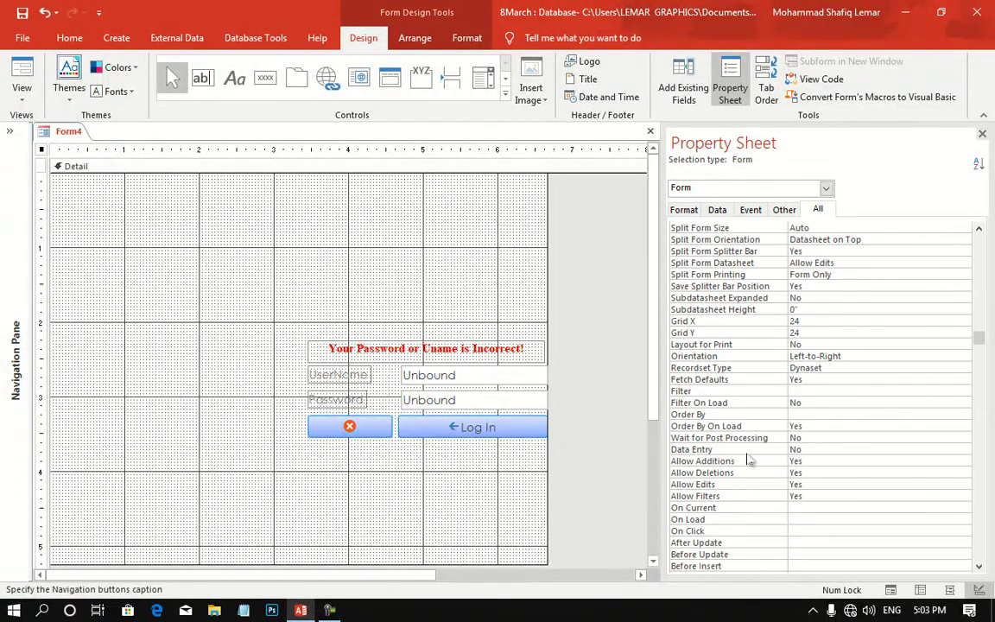
{"action": "scroll", "coordinate": [748, 459], "scroll_direction": "down", "scroll_amount": 5}
{"action": "scroll", "coordinate": [748, 460], "scroll_direction": "down", "scroll_amount": 8}
{"action": "scroll", "coordinate": [747, 460], "scroll_direction": "down", "scroll_amount": 7}
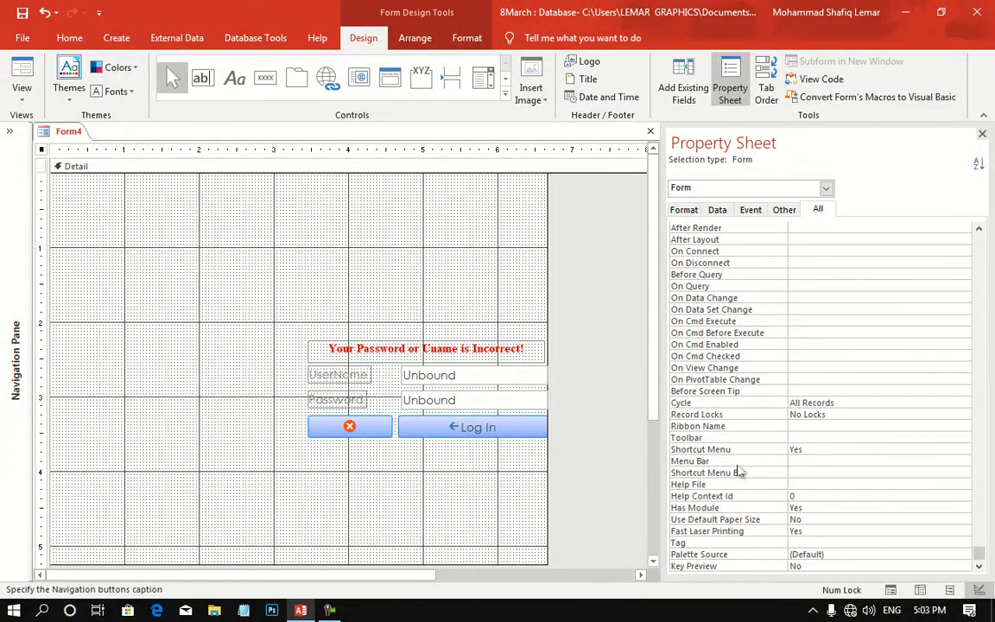
{"action": "left_click", "coordinate": [736, 450]}
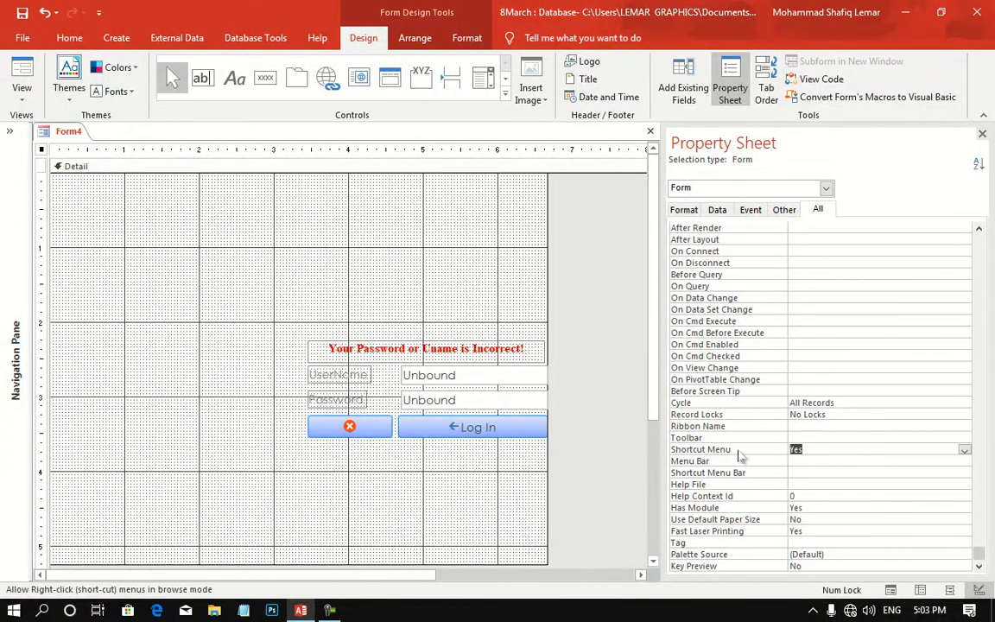
{"action": "type", "text": "n"}
Select the On Open row on the form's Event tab.
{"action": "left_click", "coordinate": [750, 210]}
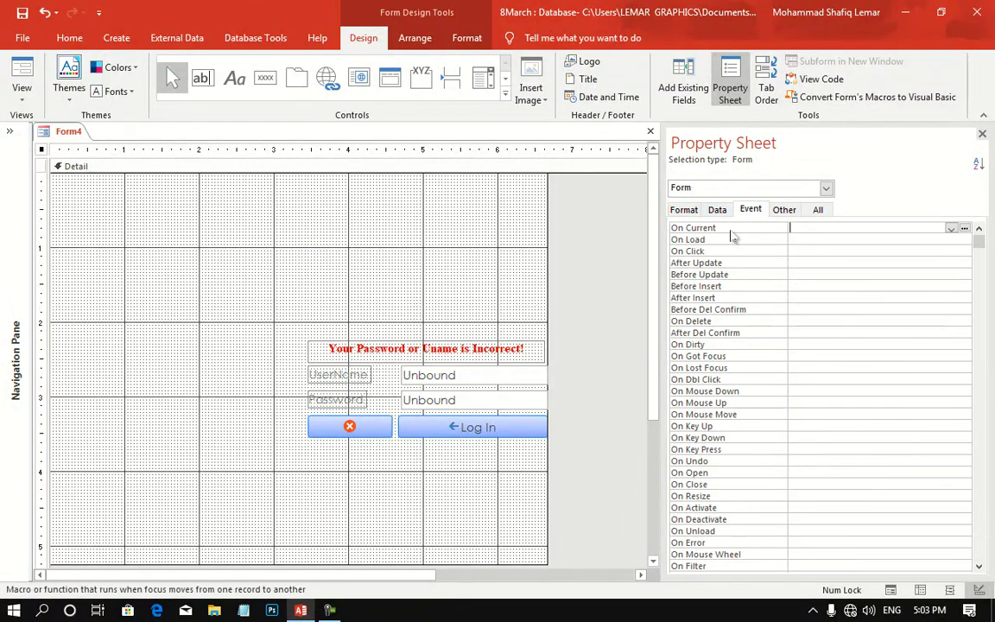
{"action": "left_click", "coordinate": [735, 519]}
{"action": "scroll", "coordinate": [738, 518], "scroll_direction": "down", "scroll_amount": 3}
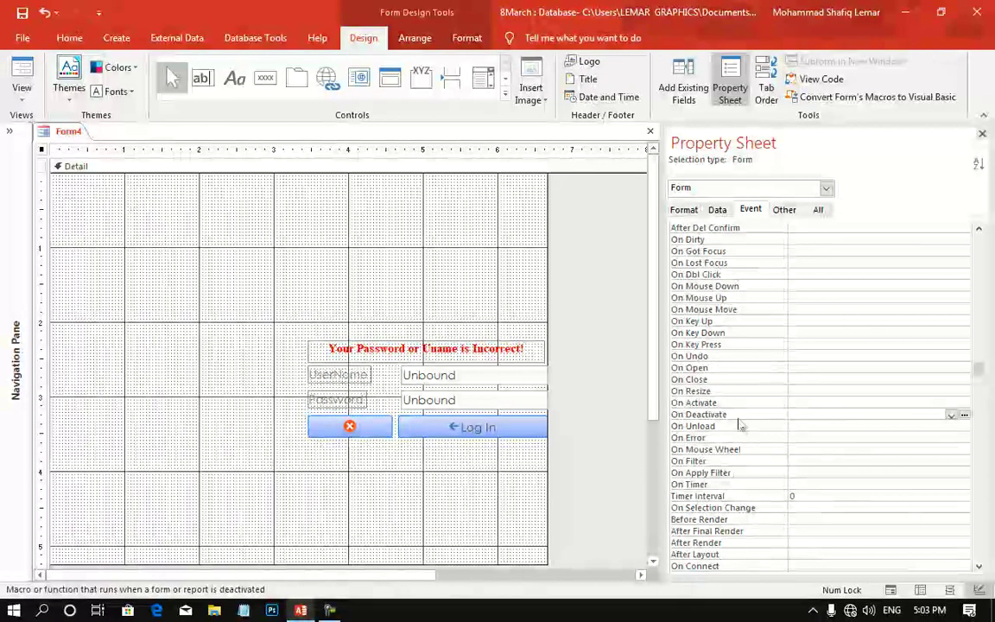
{"action": "left_click", "coordinate": [783, 369]}
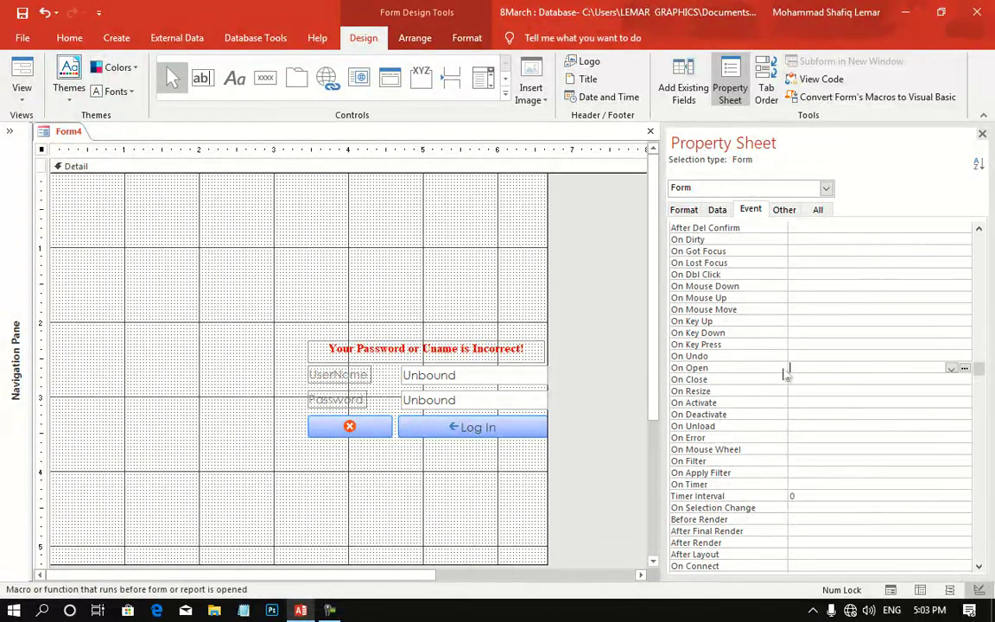
Add docmd.Maximize to Form_Open through the Code Builder and close the VBA editor.
{"action": "left_click", "coordinate": [964, 369]}
{"action": "double_click", "coordinate": [481, 180]}
{"action": "type", "text": "docmd."}
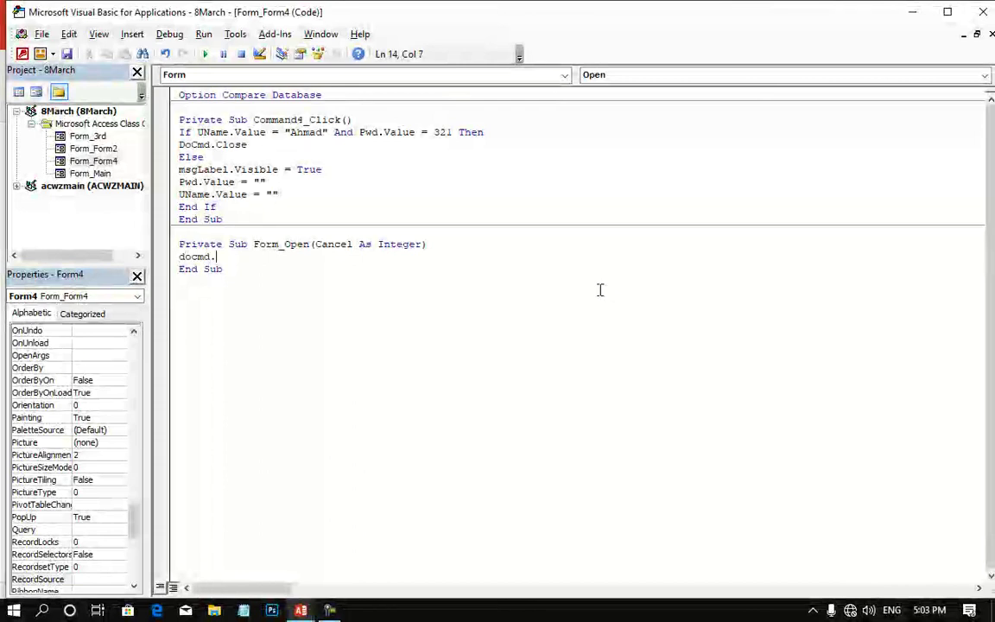
{"action": "type", "text": "MA"}
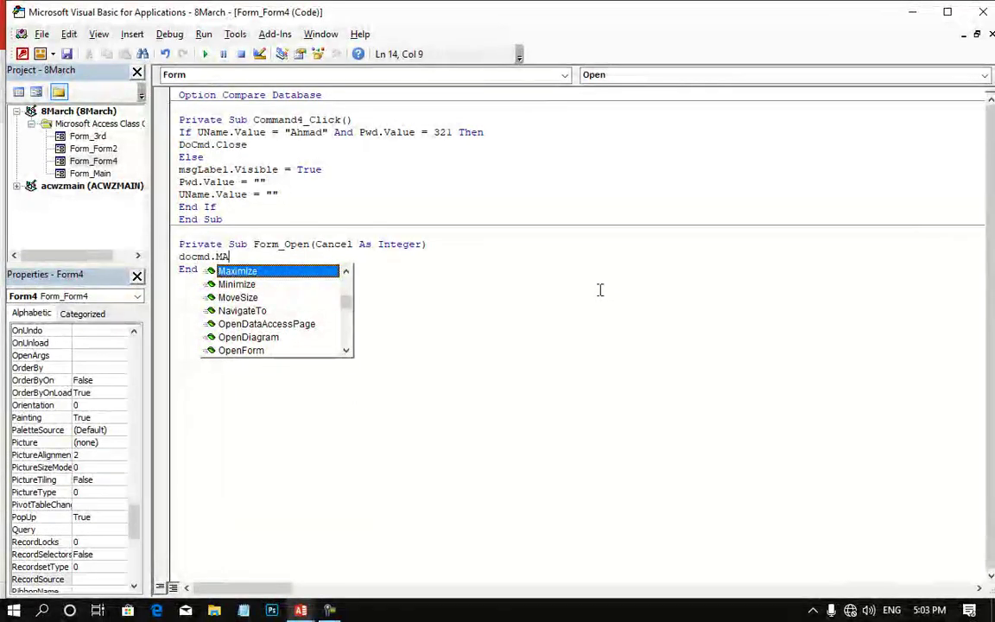
{"action": "key", "text": "Tab"}
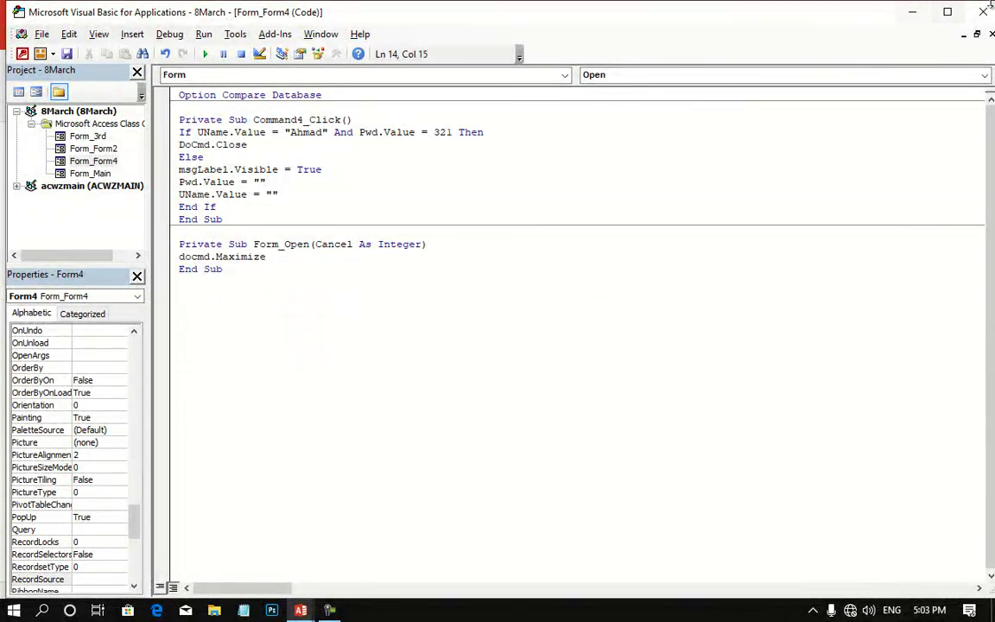
{"action": "left_click", "coordinate": [911, 12]}
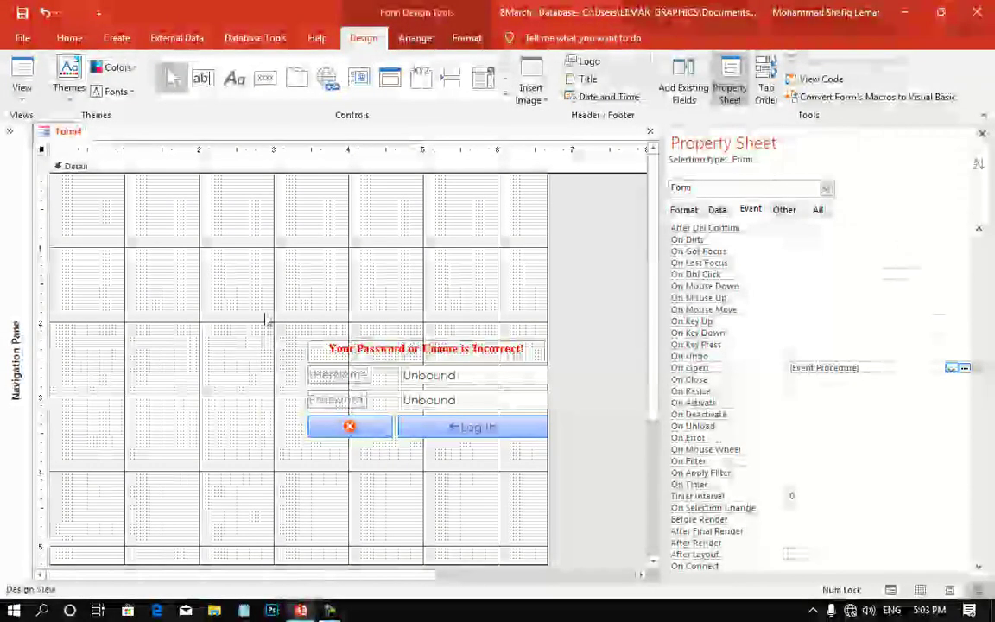
Test a wrong then a correct login in Form View and save the form's design.
{"action": "left_click", "coordinate": [21, 74]}
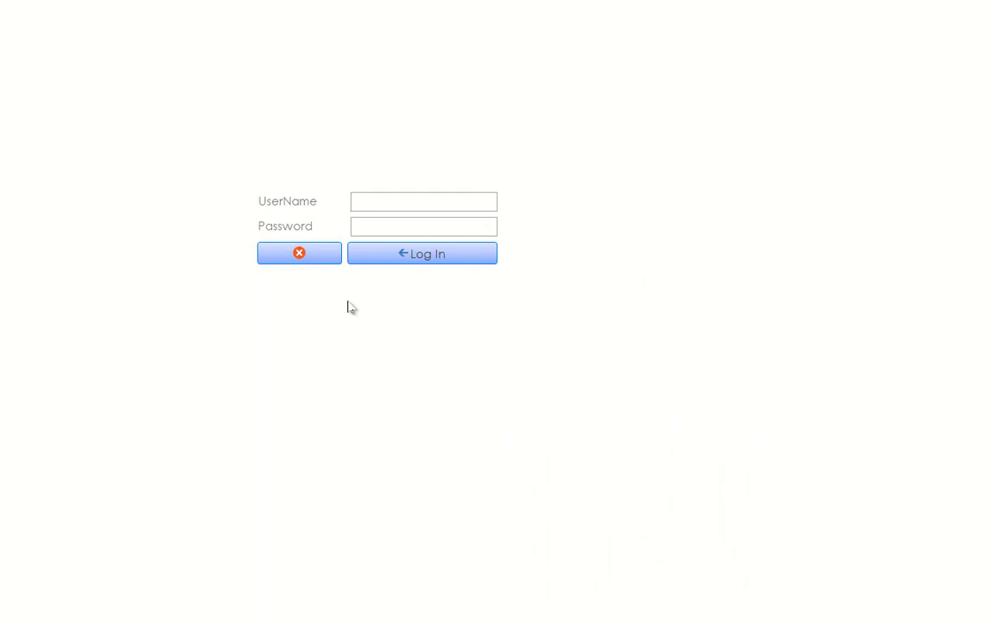
{"action": "left_click", "coordinate": [416, 222]}
{"action": "type", "text": "asdfasdf"}
{"action": "left_click", "coordinate": [402, 258]}
{"action": "left_click", "coordinate": [358, 233]}
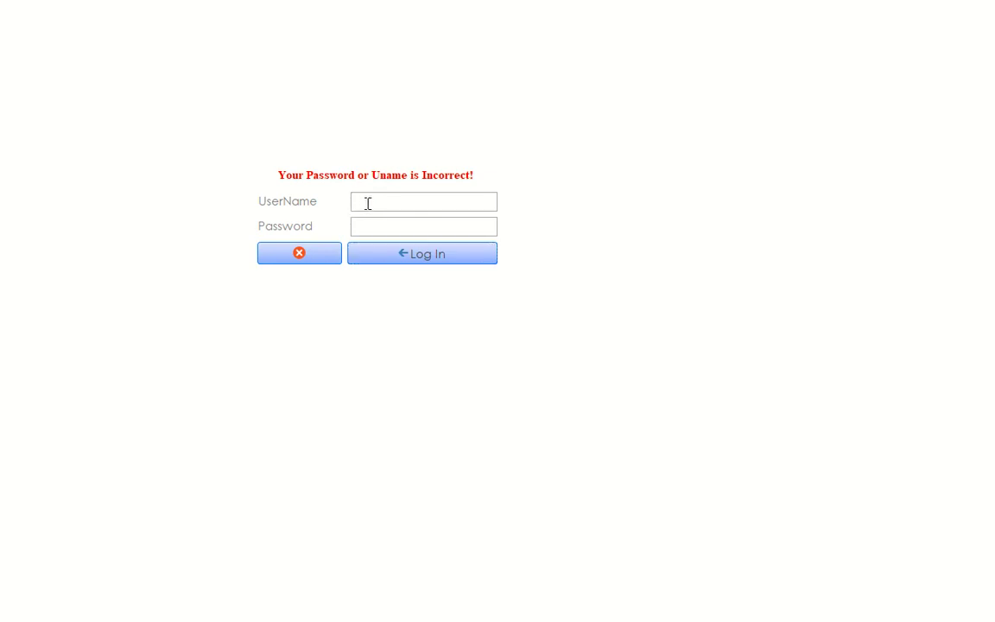
{"action": "type", "text": "23"}
{"action": "left_click", "coordinate": [400, 251]}
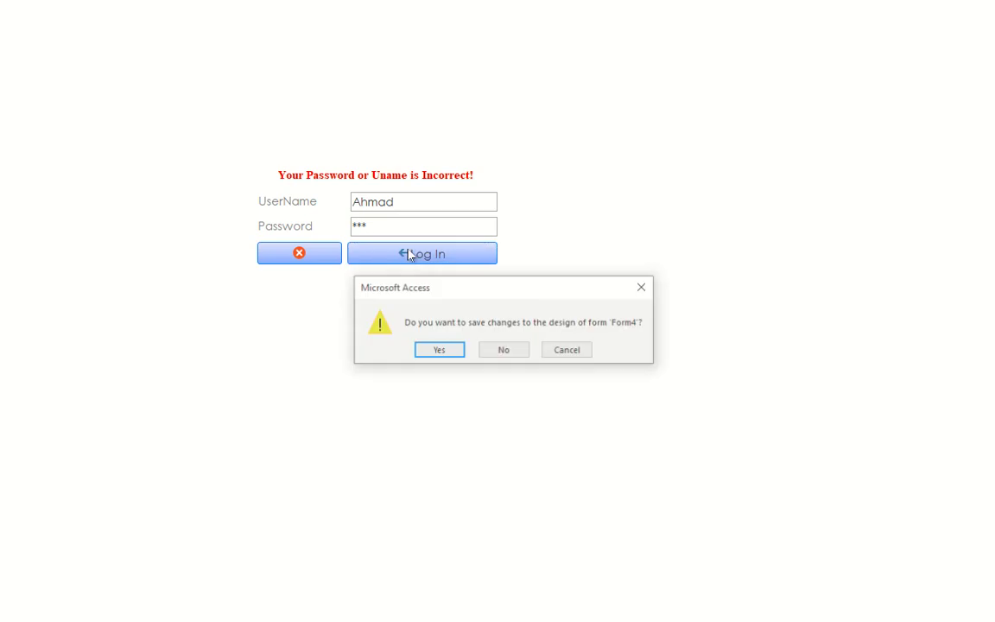
{"action": "left_click", "coordinate": [442, 349]}
Reopen Form4 from the Navigation Pane, fail a login, then quit Access with the cancel button.
{"action": "left_click", "coordinate": [9, 131]}
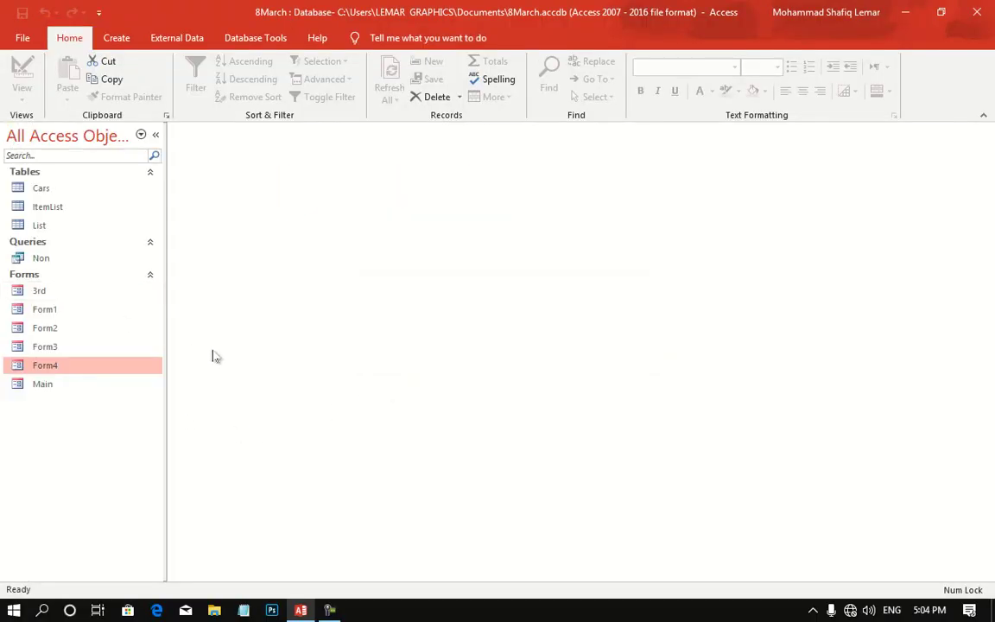
{"action": "right_click", "coordinate": [46, 363]}
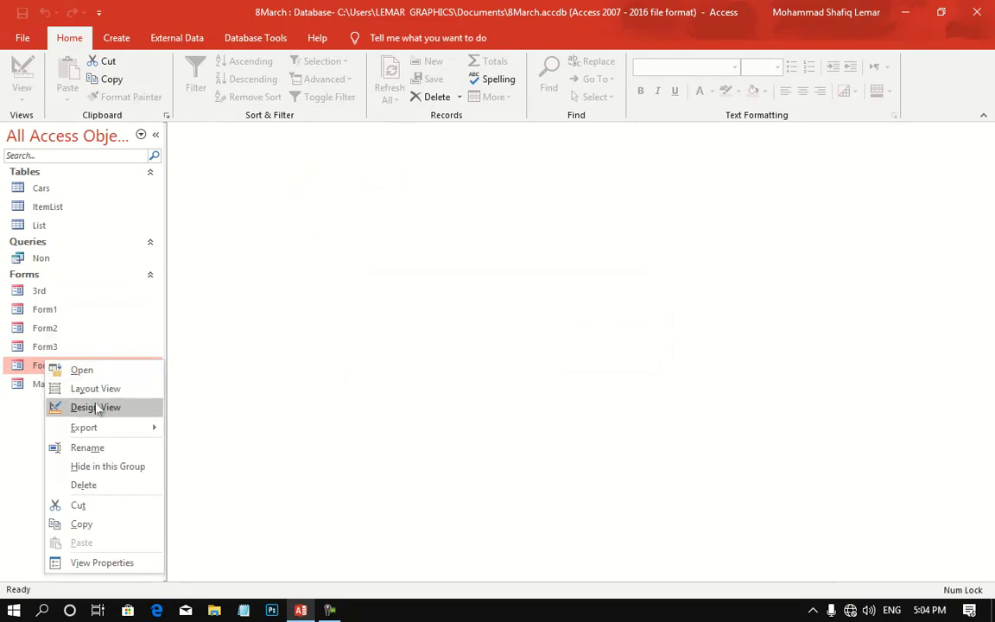
{"action": "left_click", "coordinate": [81, 369]}
{"action": "left_click", "coordinate": [392, 195]}
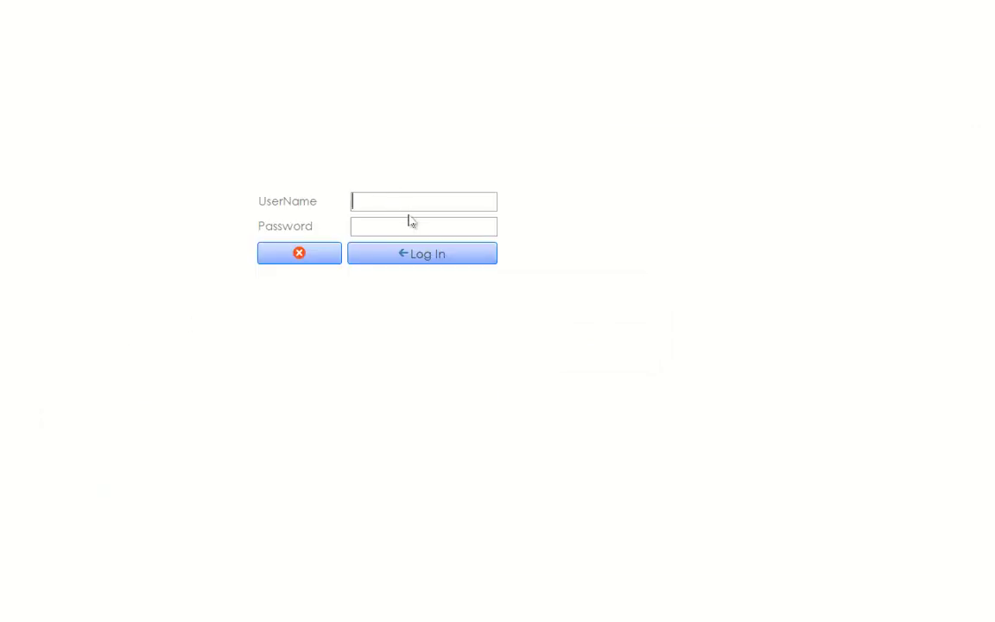
{"action": "type", "text": "adf"}
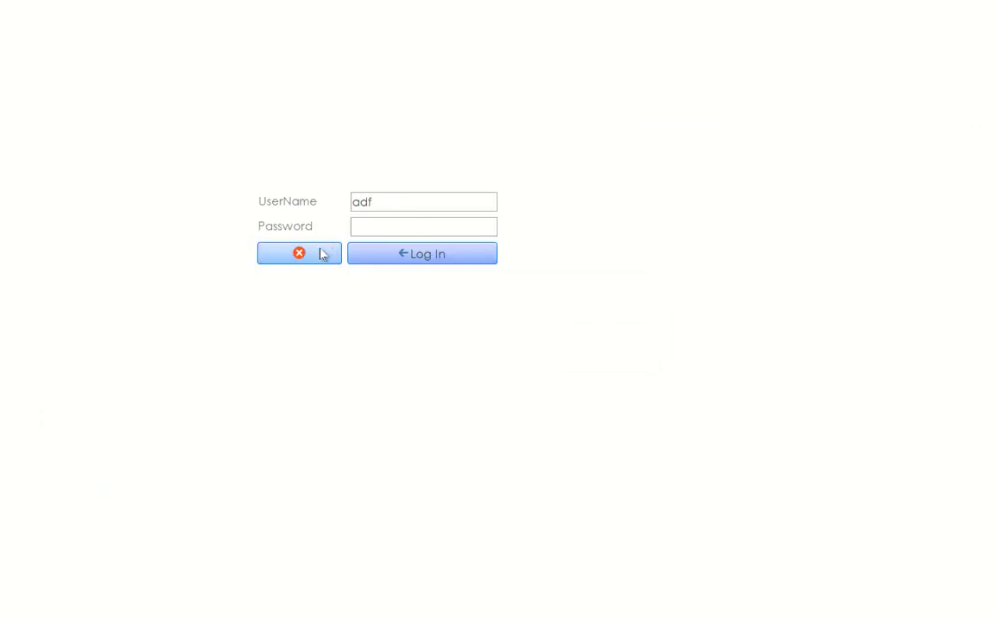
{"action": "left_click", "coordinate": [396, 230]}
{"action": "type", "text": "asdf"}
{"action": "left_click", "coordinate": [400, 255]}
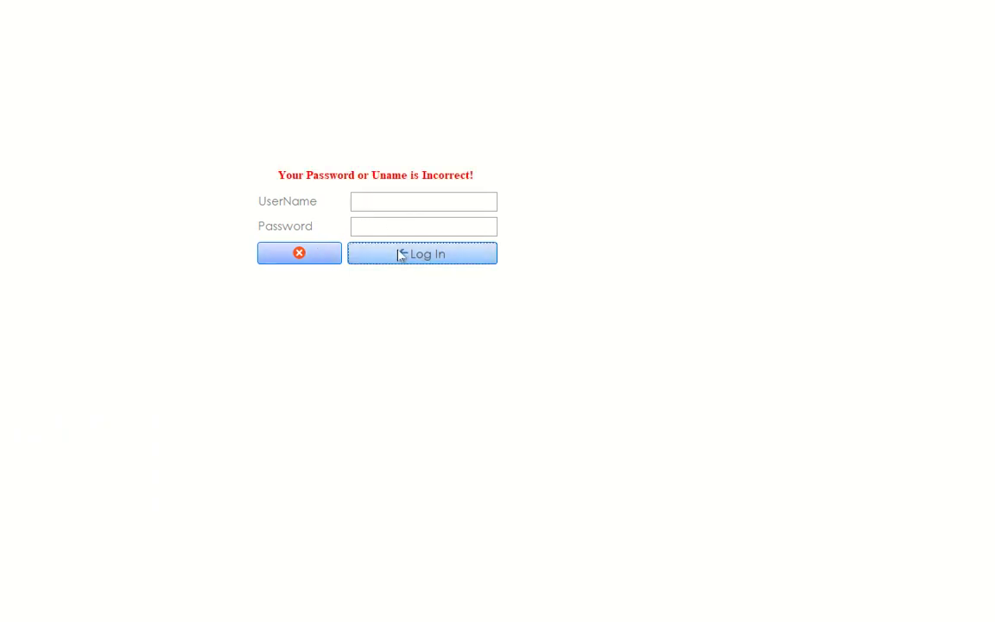
{"action": "left_click", "coordinate": [295, 258]}
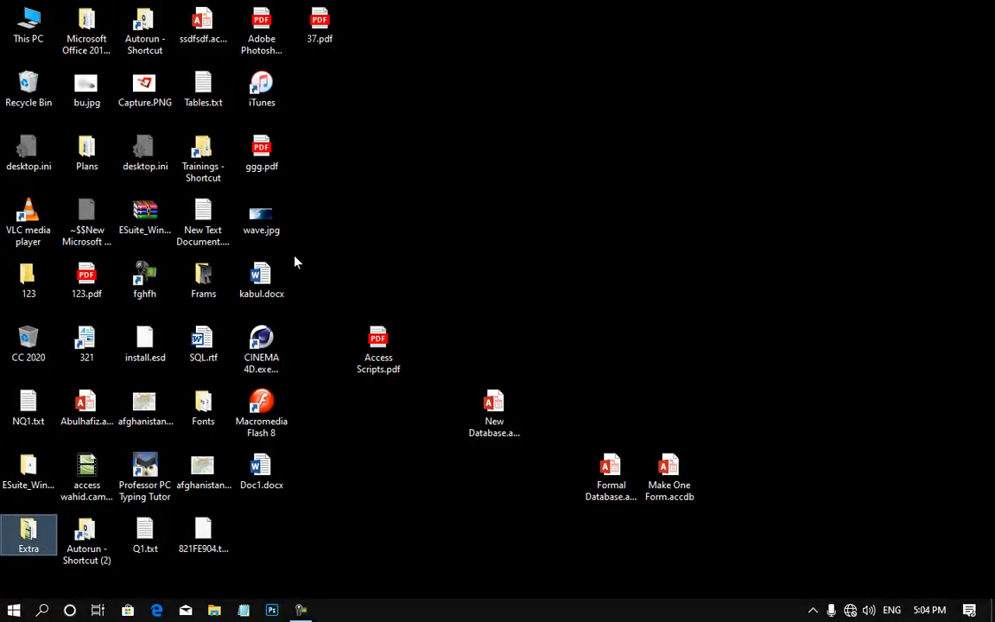
Launch Access from the Start menu and open the 8March database.
{"action": "left_click", "coordinate": [14, 609]}
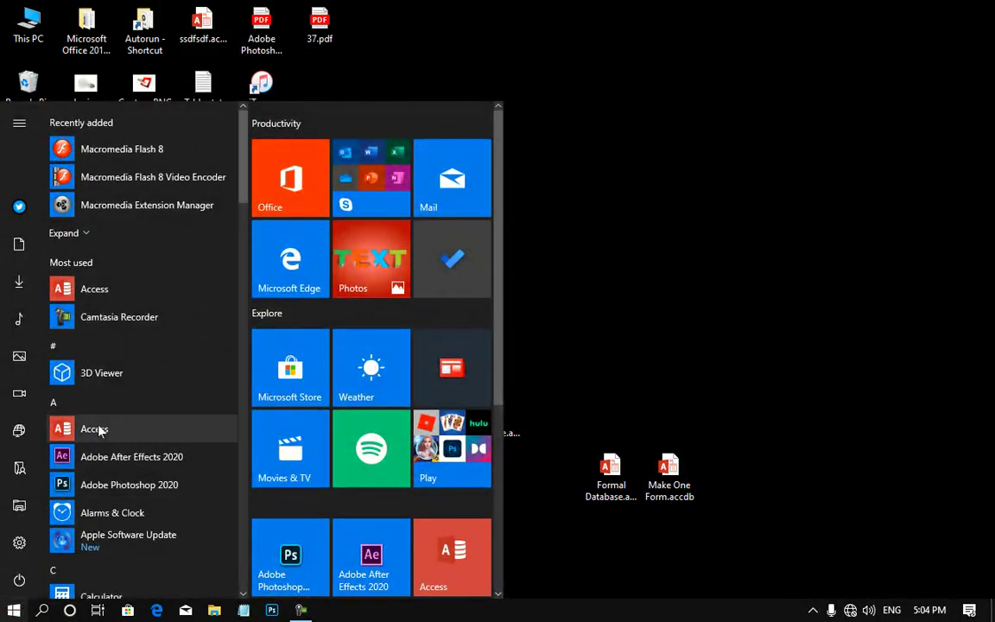
{"action": "left_click", "coordinate": [100, 429]}
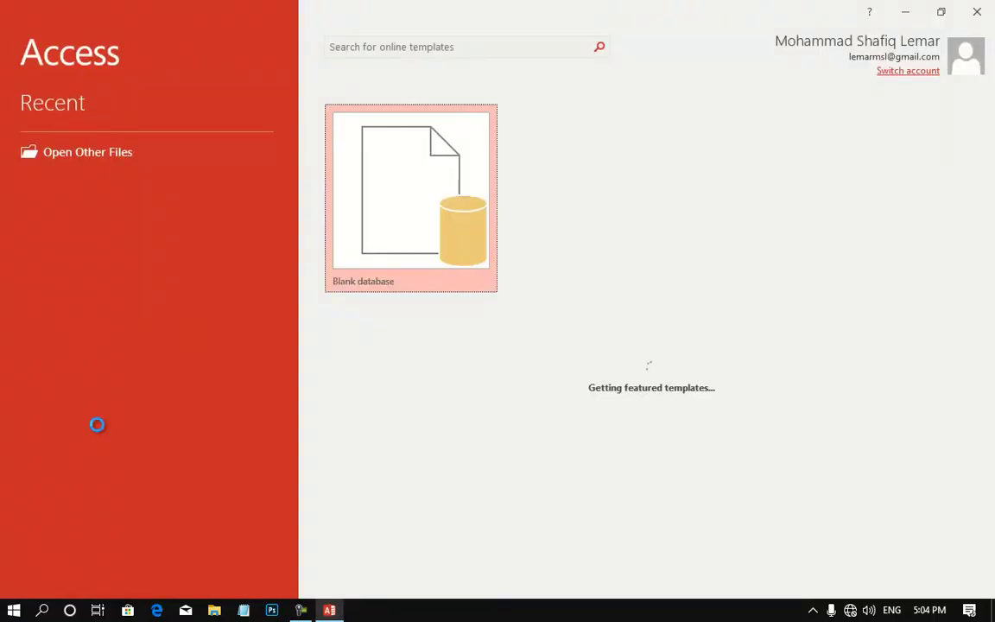
{"action": "left_click", "coordinate": [123, 225]}
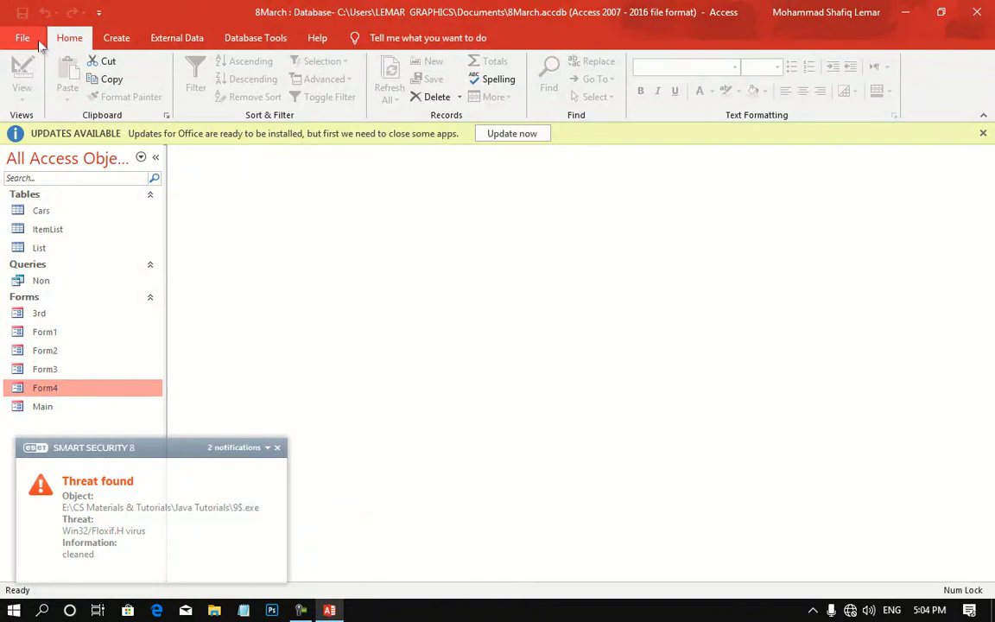
Set Form4 as the Display Form under Current Database options, then close Access.
{"action": "left_click", "coordinate": [40, 41]}
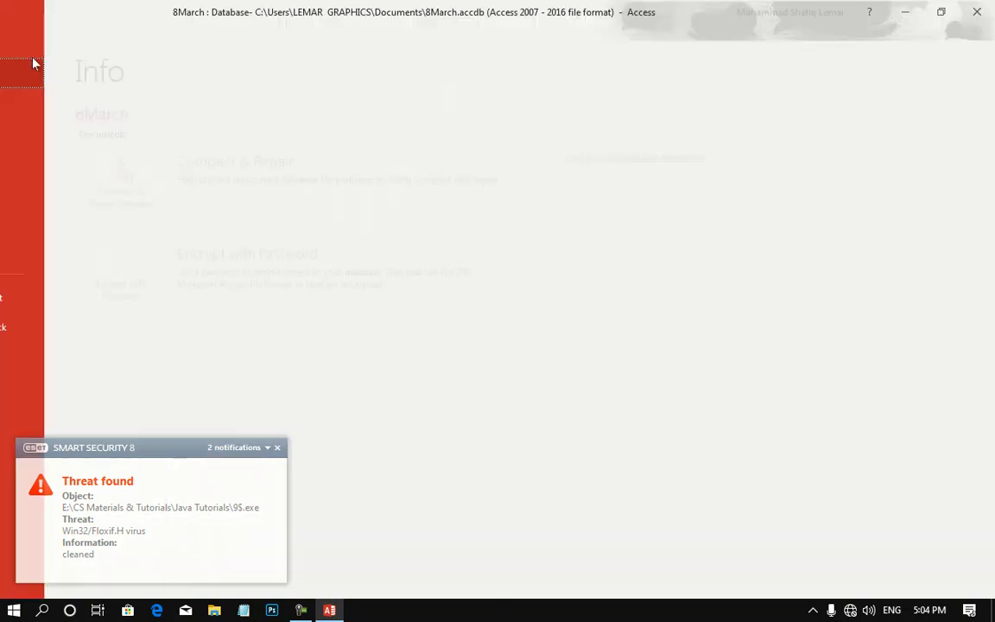
{"action": "left_click", "coordinate": [62, 359]}
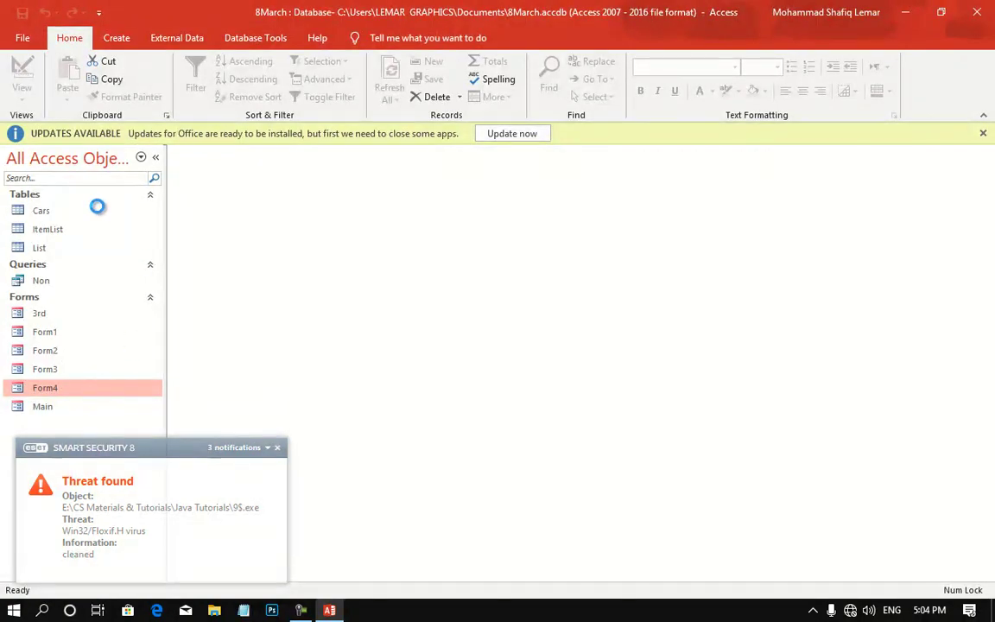
{"action": "left_click", "coordinate": [226, 95]}
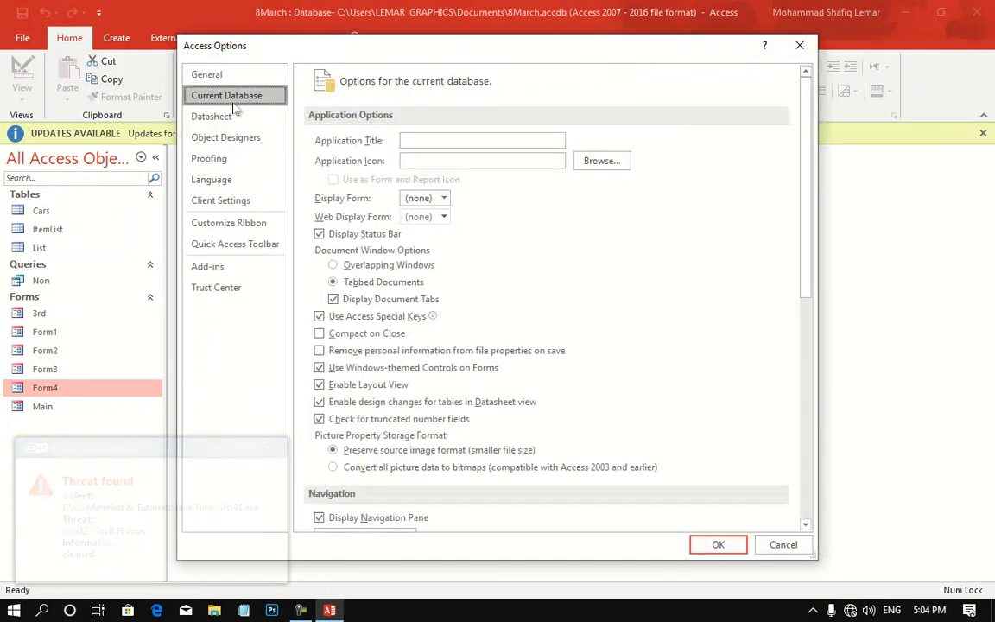
{"action": "left_click", "coordinate": [443, 198]}
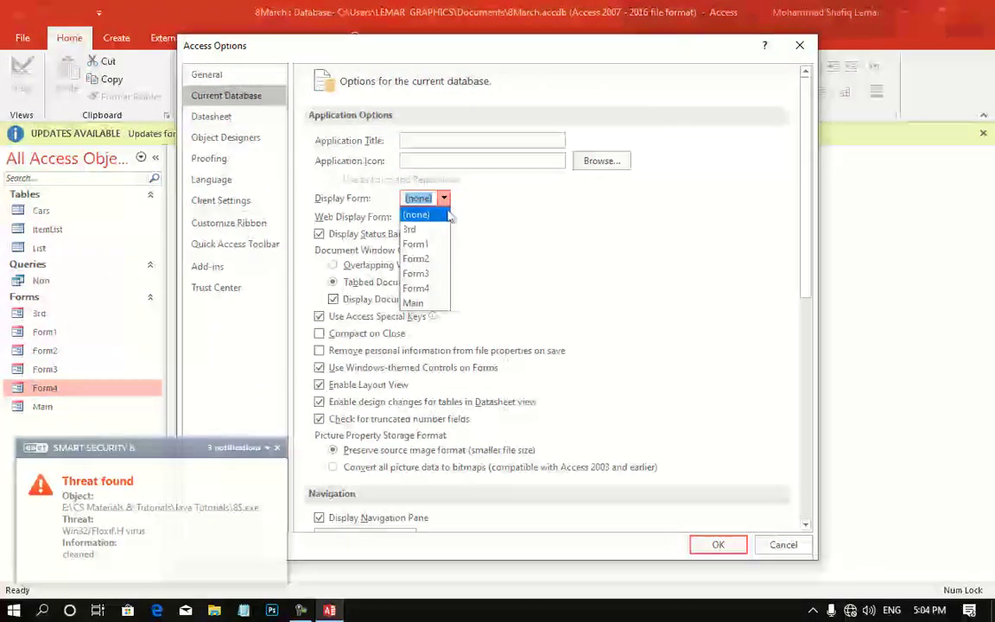
{"action": "left_click", "coordinate": [436, 288]}
{"action": "left_click", "coordinate": [715, 544]}
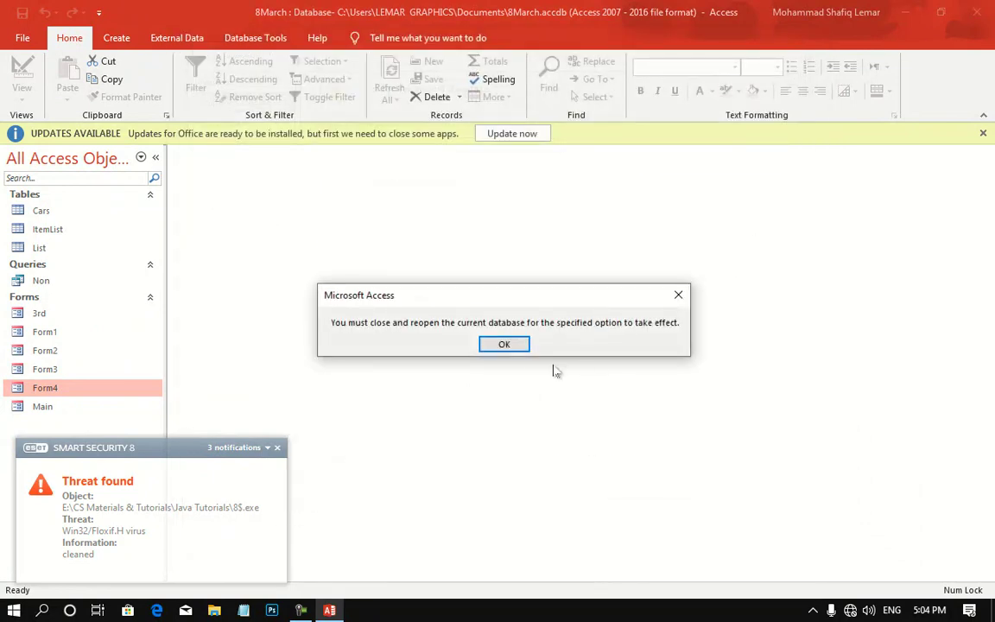
{"action": "left_click", "coordinate": [503, 344]}
{"action": "left_click", "coordinate": [976, 12]}
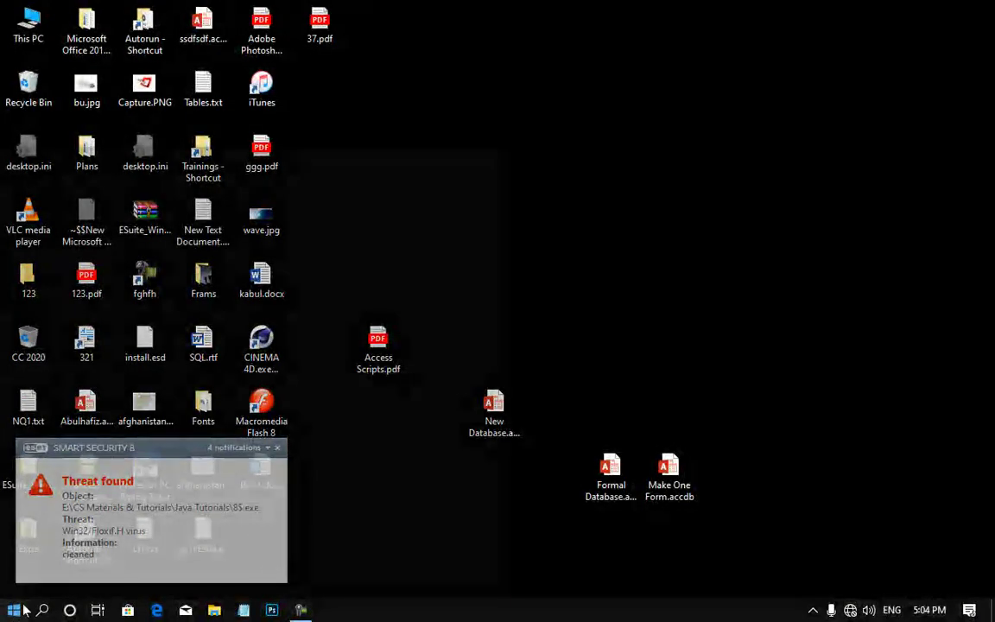
Relaunch Access from the Start menu and open 8March.
{"action": "left_click", "coordinate": [24, 609]}
{"action": "left_click", "coordinate": [90, 429]}
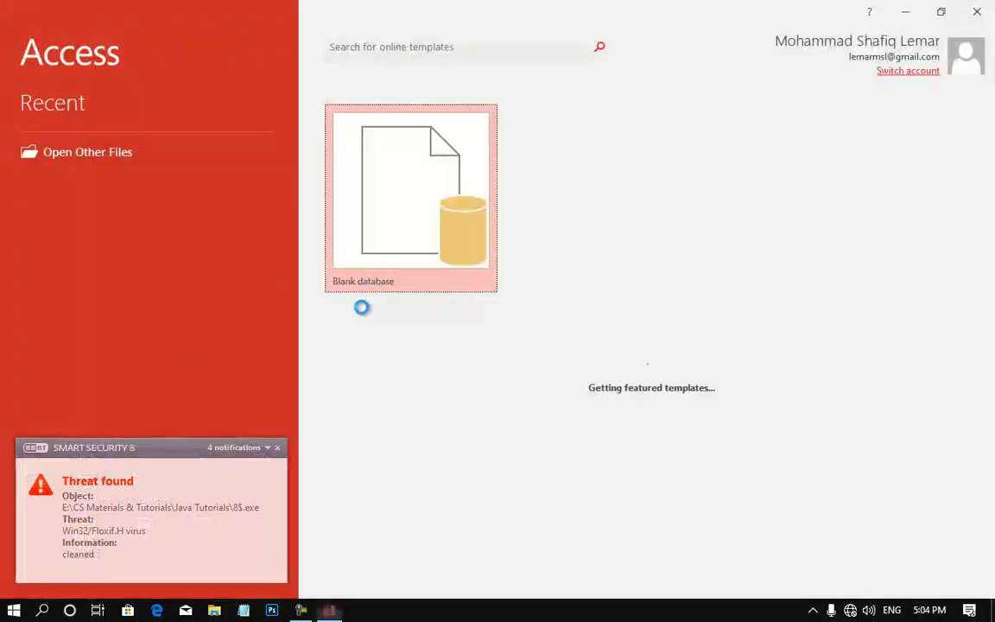
{"action": "left_click", "coordinate": [48, 216]}
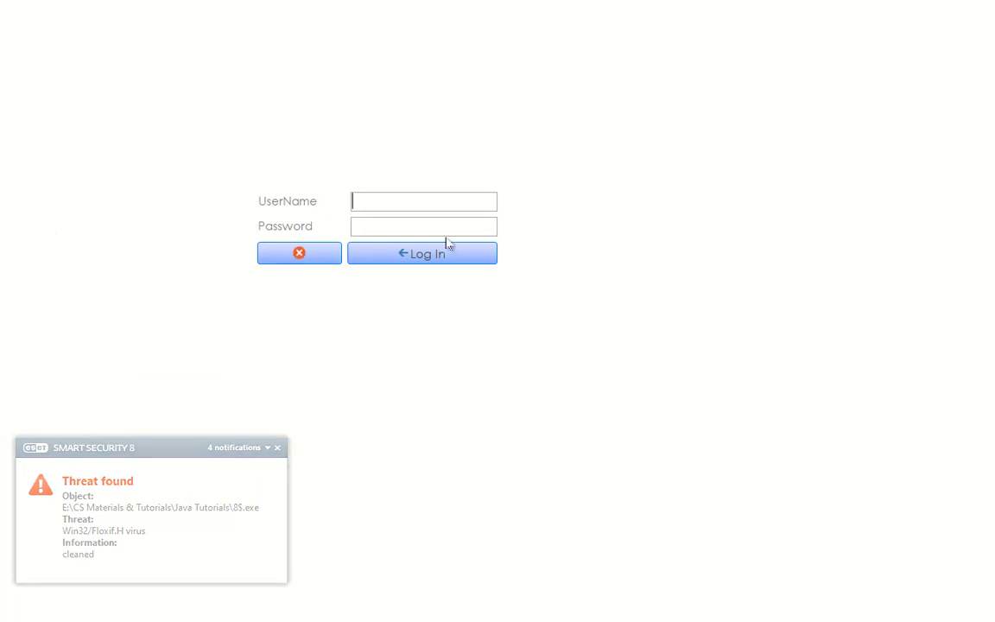
Submit a wrong username and password at the startup login, then cancel out to the desktop.
{"action": "type", "text": "asdf"}
{"action": "left_click", "coordinate": [427, 227]}
{"action": "type", "text": "a"}
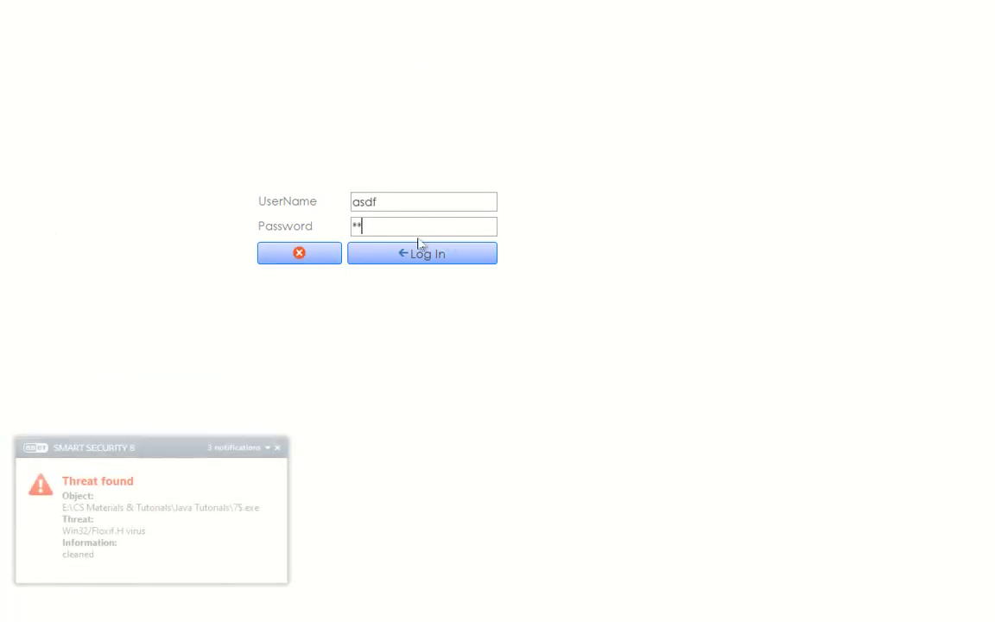
{"action": "type", "text": "sdf"}
{"action": "left_click", "coordinate": [391, 255]}
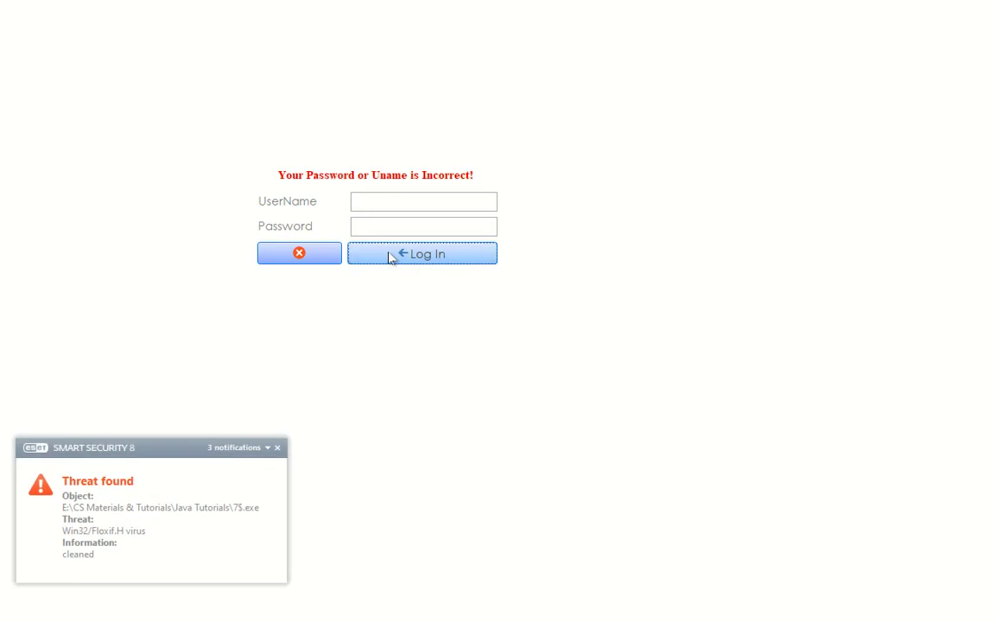
{"action": "left_click", "coordinate": [296, 255]}
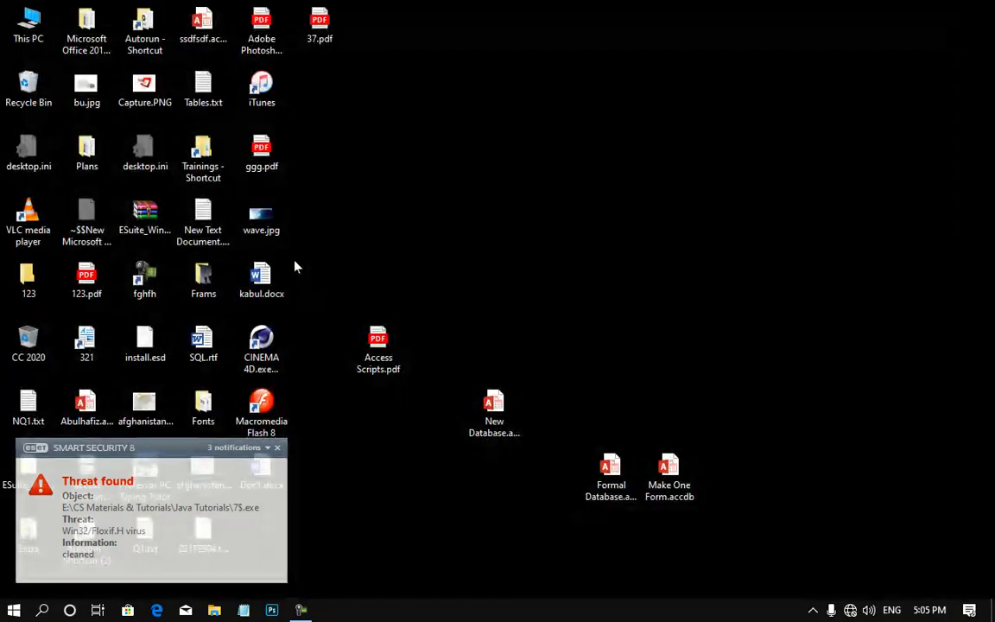
Go to This PC > Documents and briefly open, then close, 8March_Backup.accdb.
{"action": "double_click", "coordinate": [34, 26]}
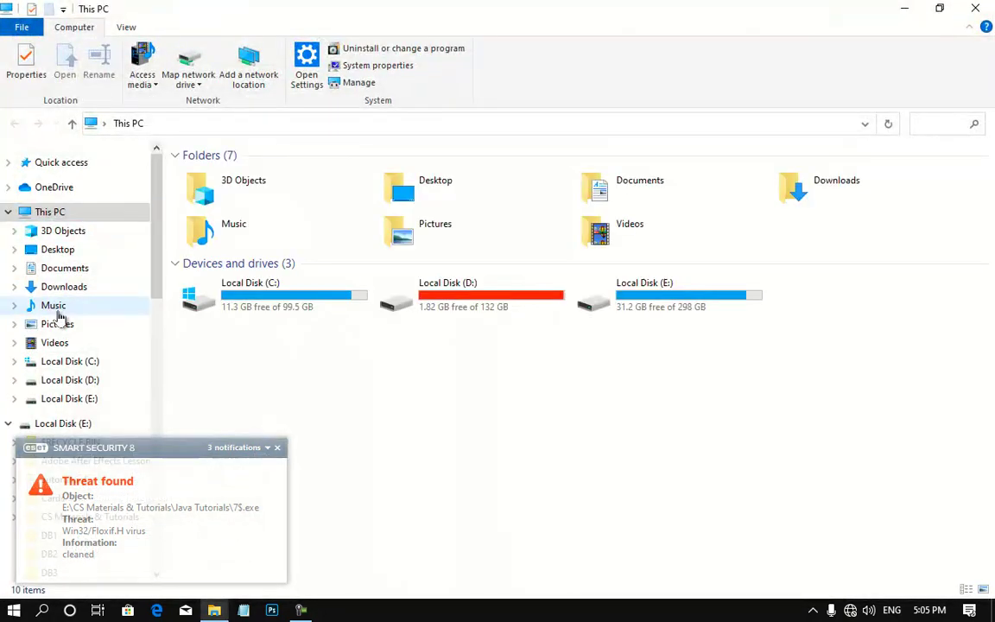
{"action": "left_click", "coordinate": [64, 268]}
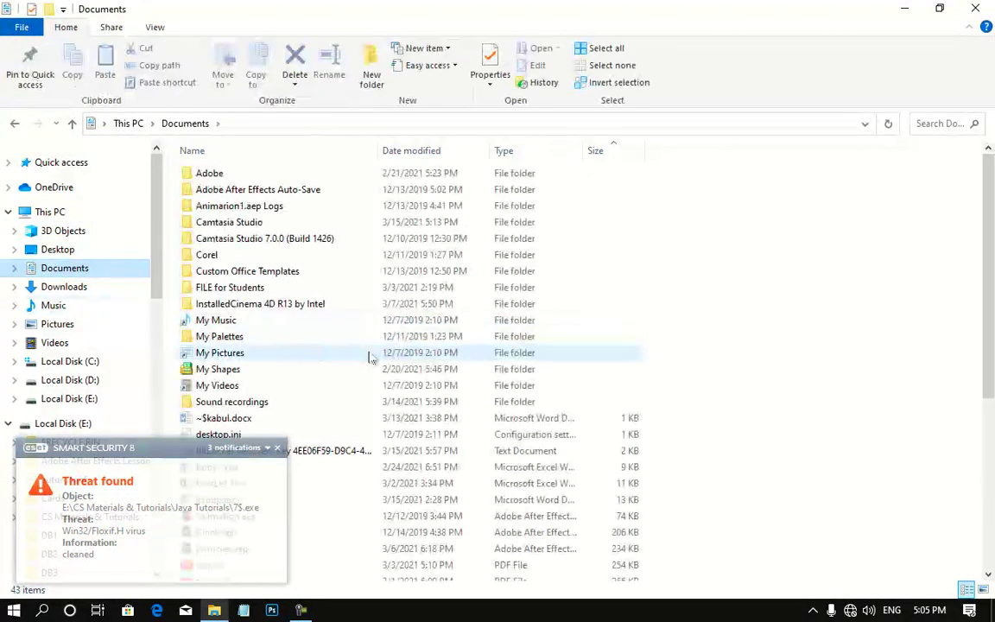
{"action": "scroll", "coordinate": [380, 376], "scroll_direction": "down", "scroll_amount": 5}
{"action": "double_click", "coordinate": [229, 311]}
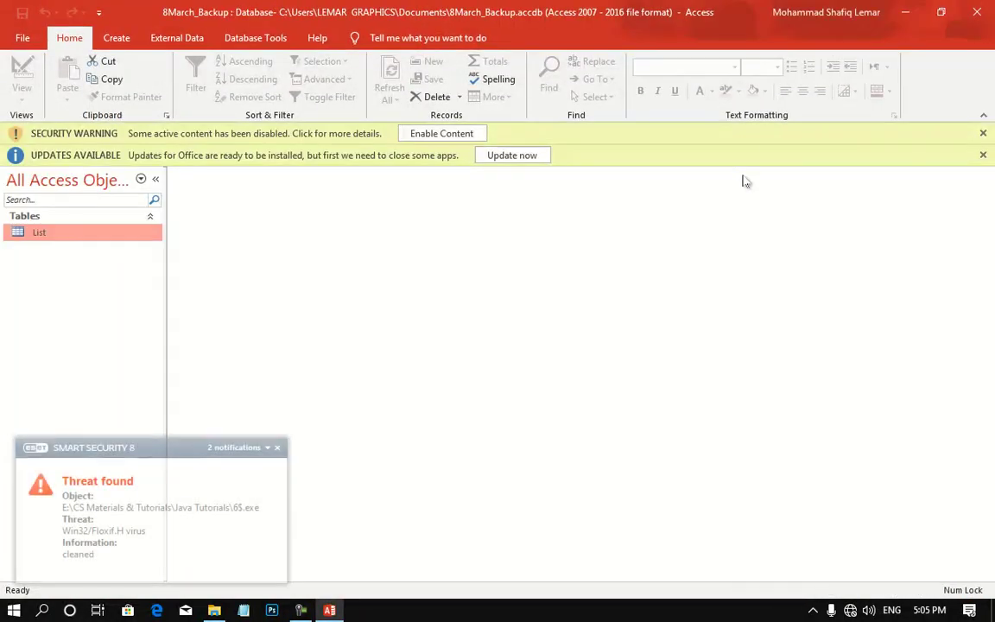
{"action": "left_click", "coordinate": [977, 12]}
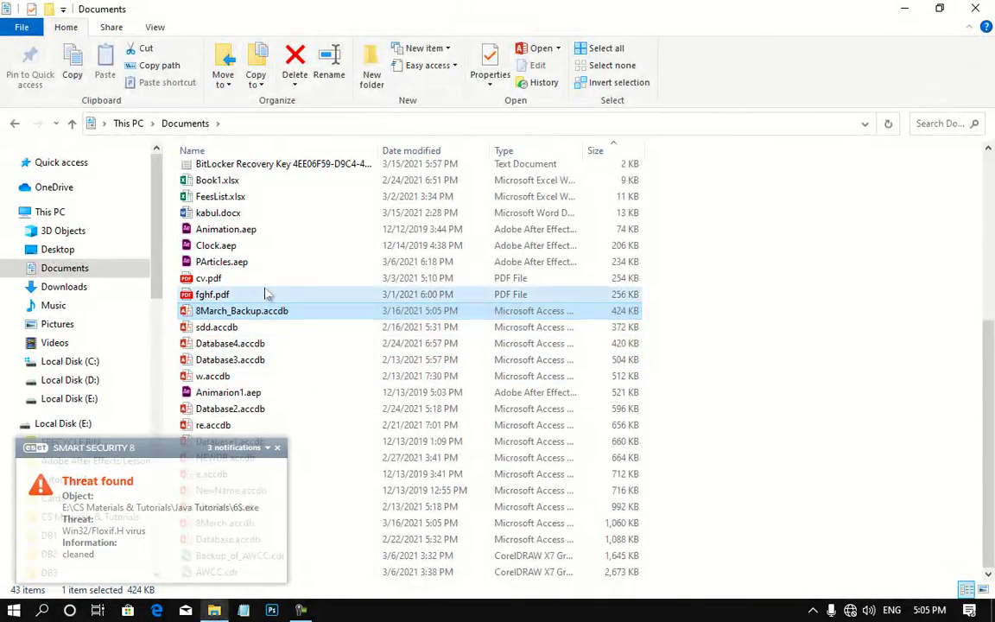
Open 8March.accdb from Documents to show its login form, then close it.
{"action": "left_click", "coordinate": [326, 296]}
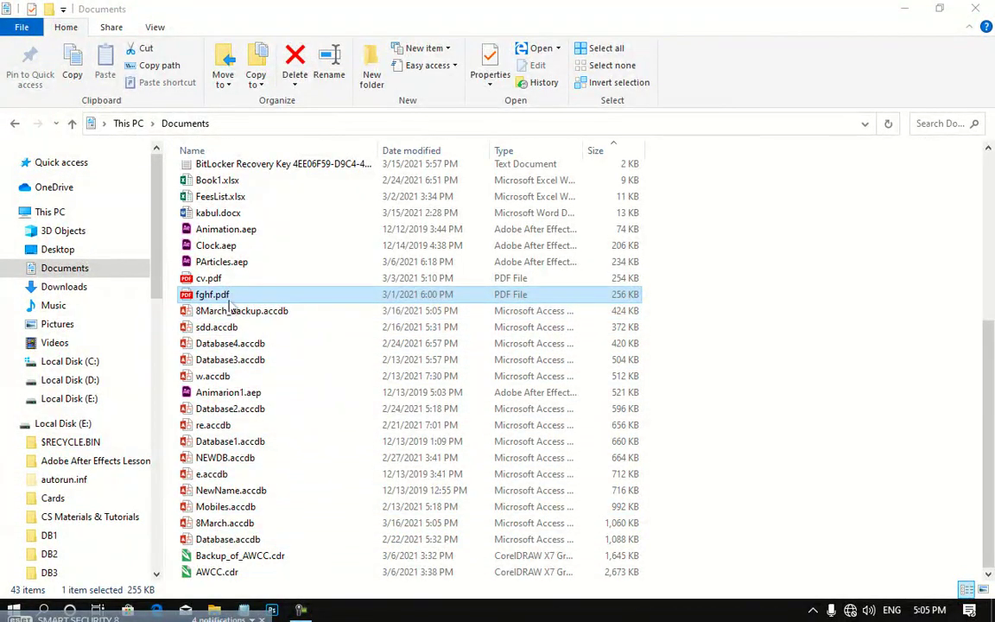
{"action": "left_click", "coordinate": [289, 310]}
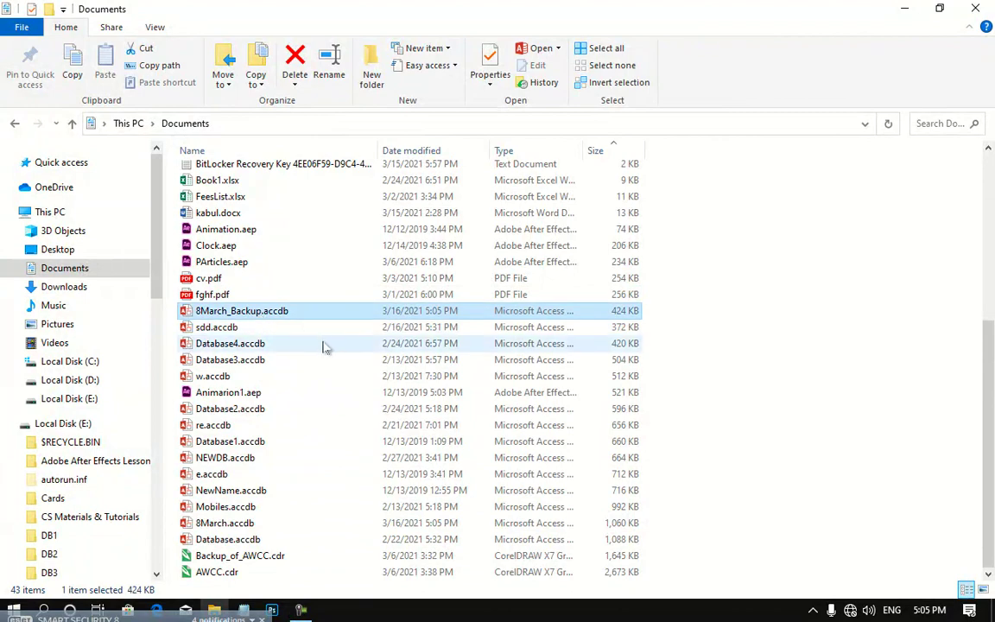
{"action": "scroll", "coordinate": [317, 384], "scroll_direction": "up", "scroll_amount": 1}
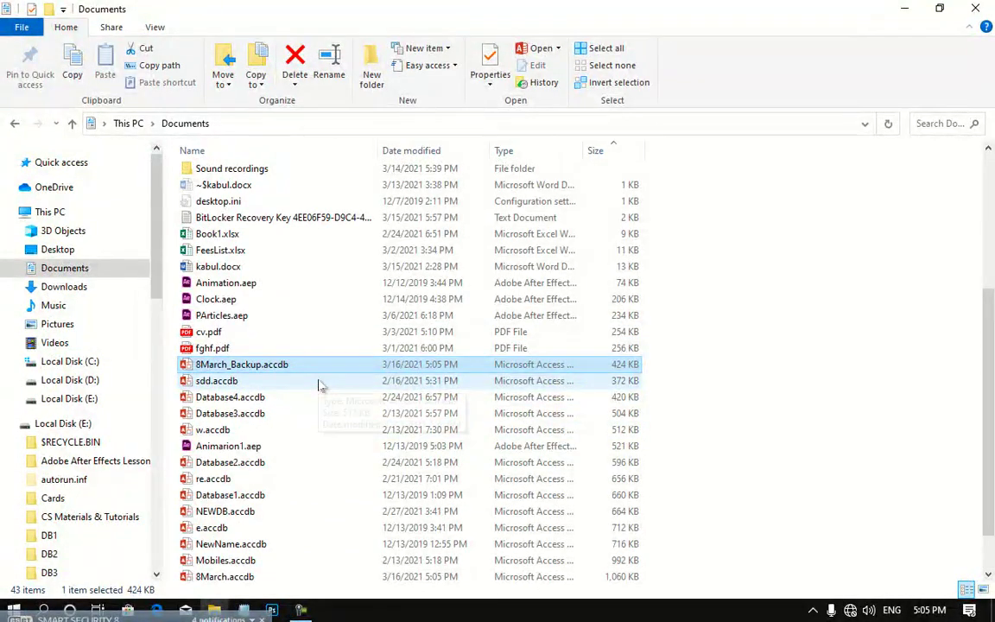
{"action": "scroll", "coordinate": [318, 385], "scroll_direction": "down", "scroll_amount": 1}
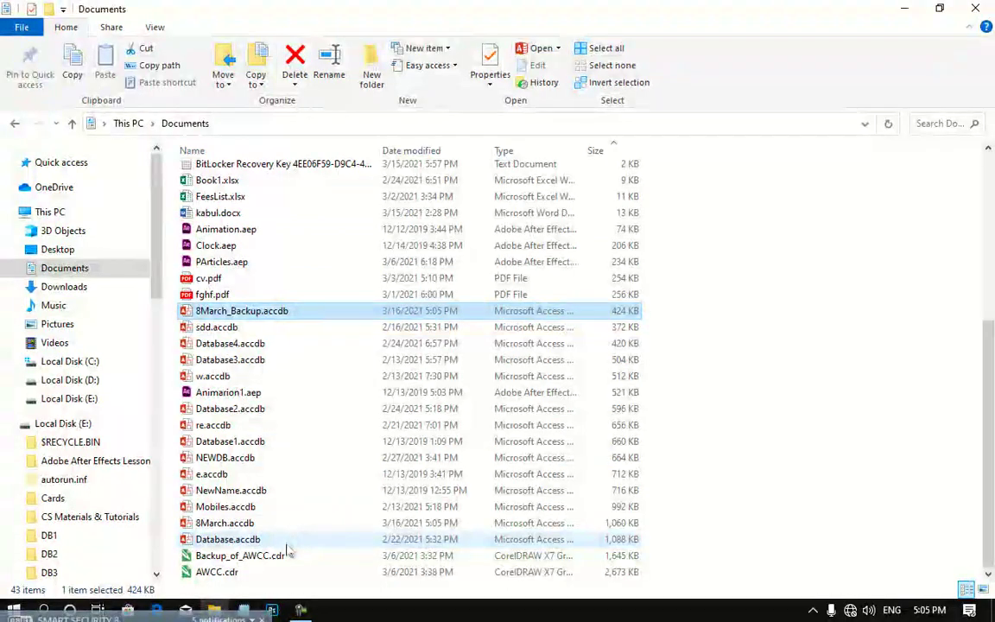
{"action": "double_click", "coordinate": [224, 522]}
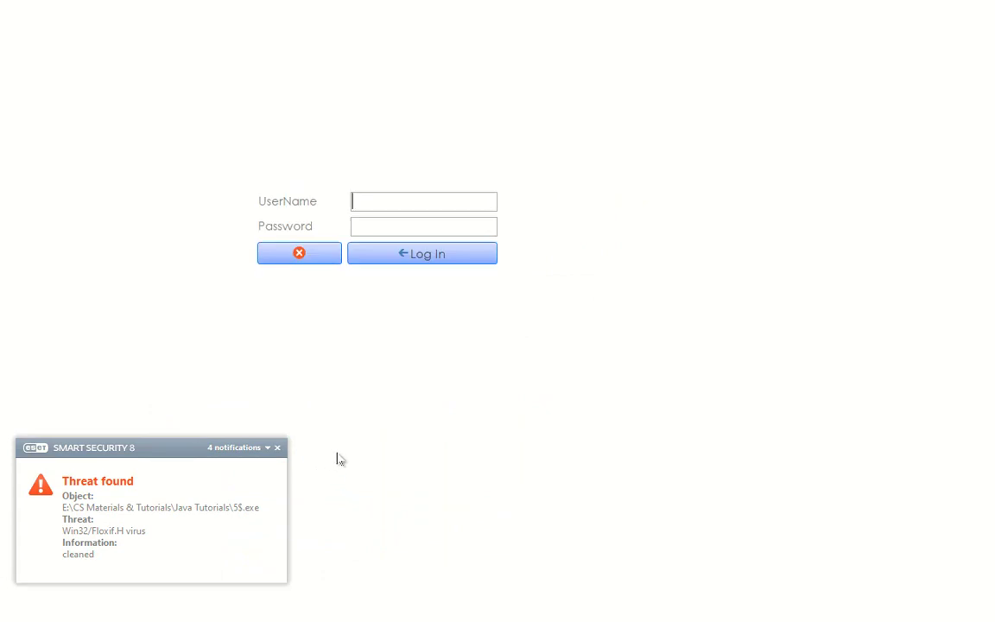
{"action": "left_click", "coordinate": [299, 253]}
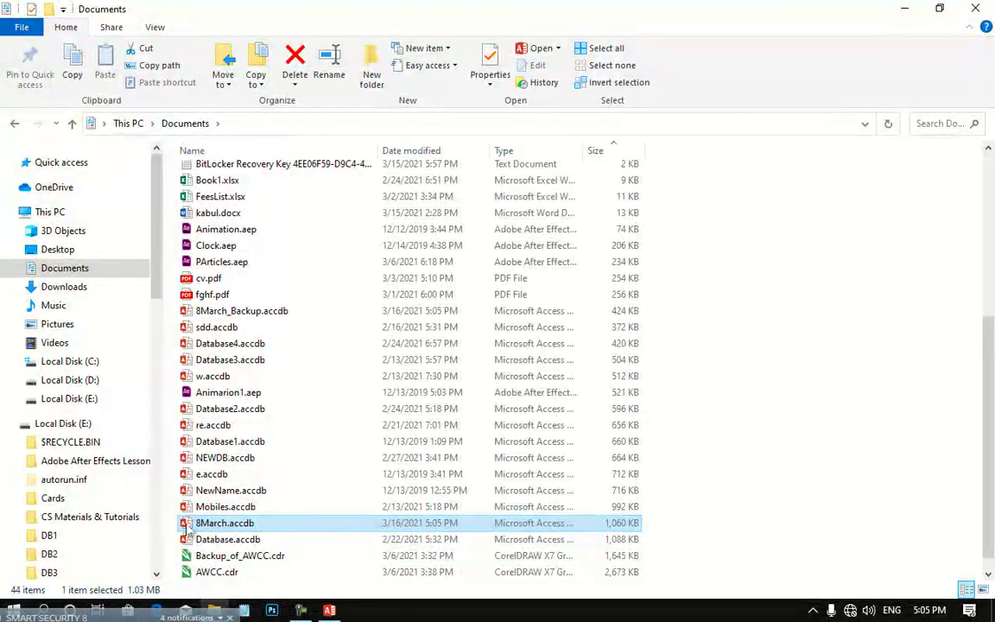
Reopen and close 8March.accdb, then open it again and enter the user name.
{"action": "double_click", "coordinate": [287, 526]}
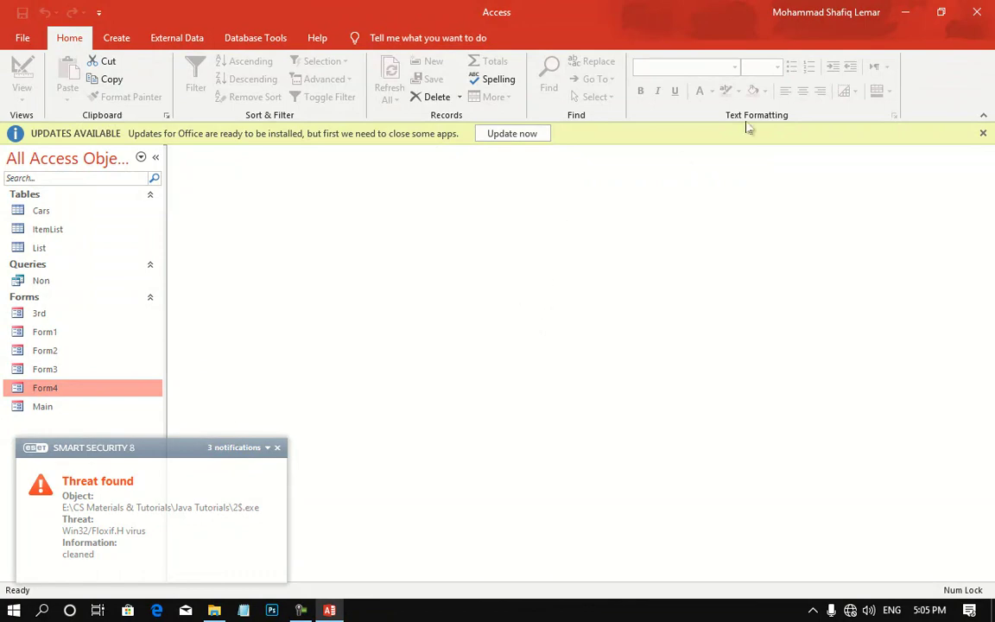
{"action": "left_click", "coordinate": [976, 12]}
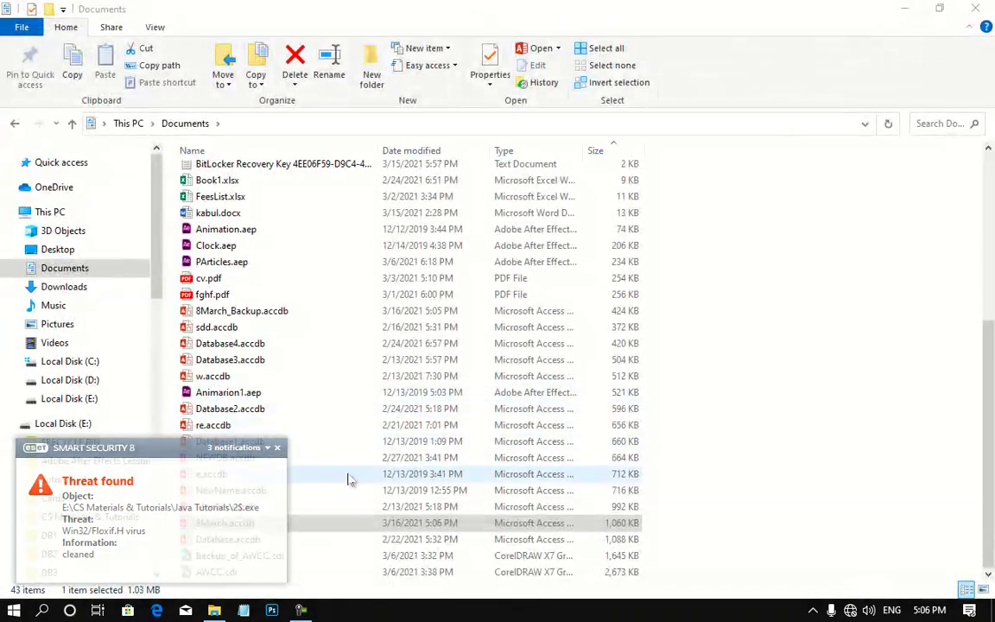
{"action": "double_click", "coordinate": [341, 522]}
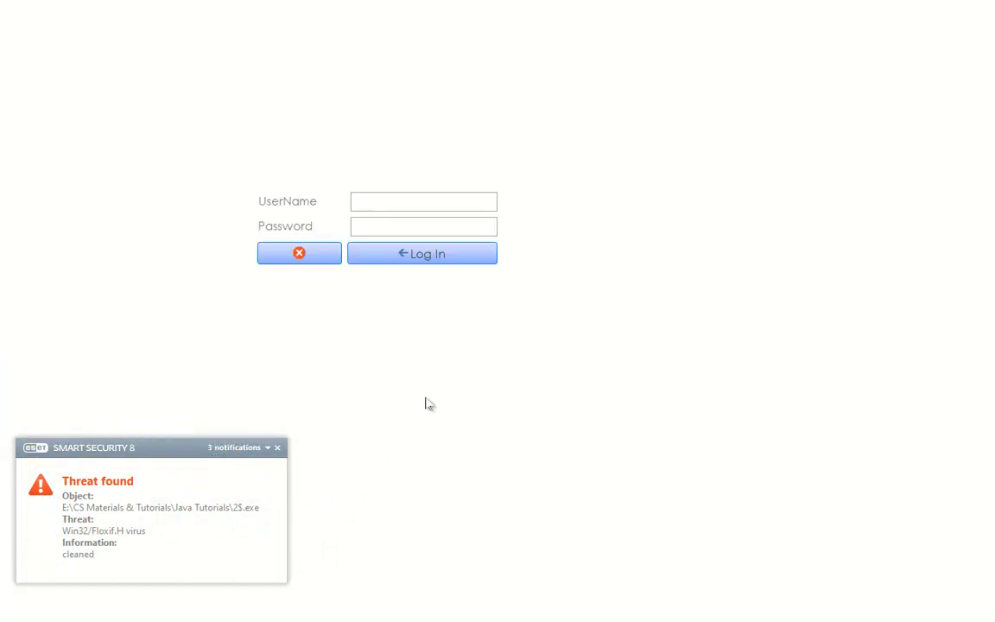
{"action": "type", "text": "Ahmad"}
Close the login form and open Form4 in Design View.
{"action": "left_click", "coordinate": [425, 254]}
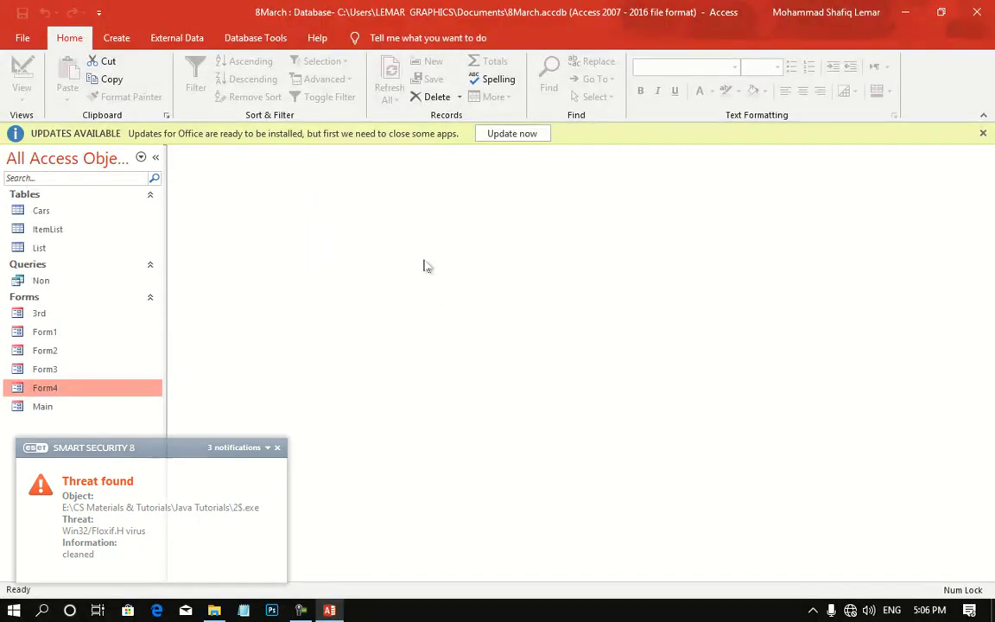
{"action": "right_click", "coordinate": [80, 389]}
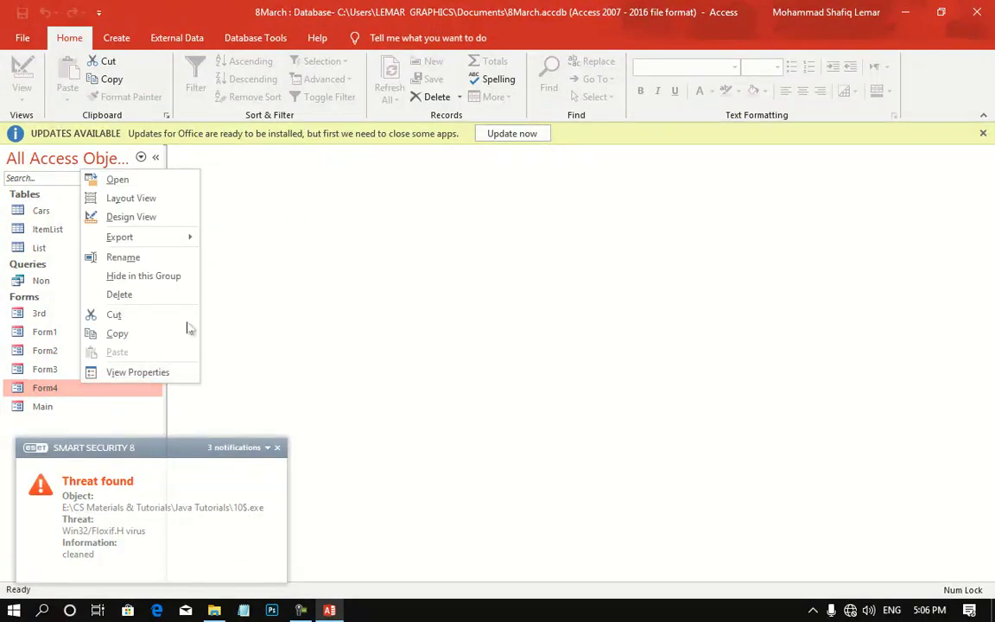
{"action": "left_click", "coordinate": [160, 215]}
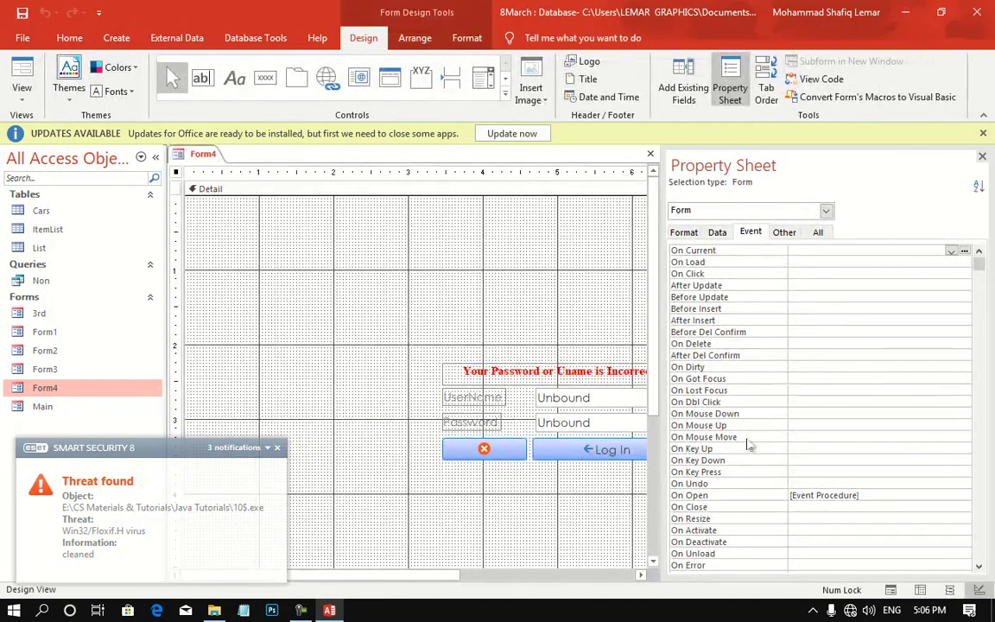
Code Form4's On Close event as DoCmd.OpenForm "Main" and return to Access.
{"action": "left_click", "coordinate": [719, 506]}
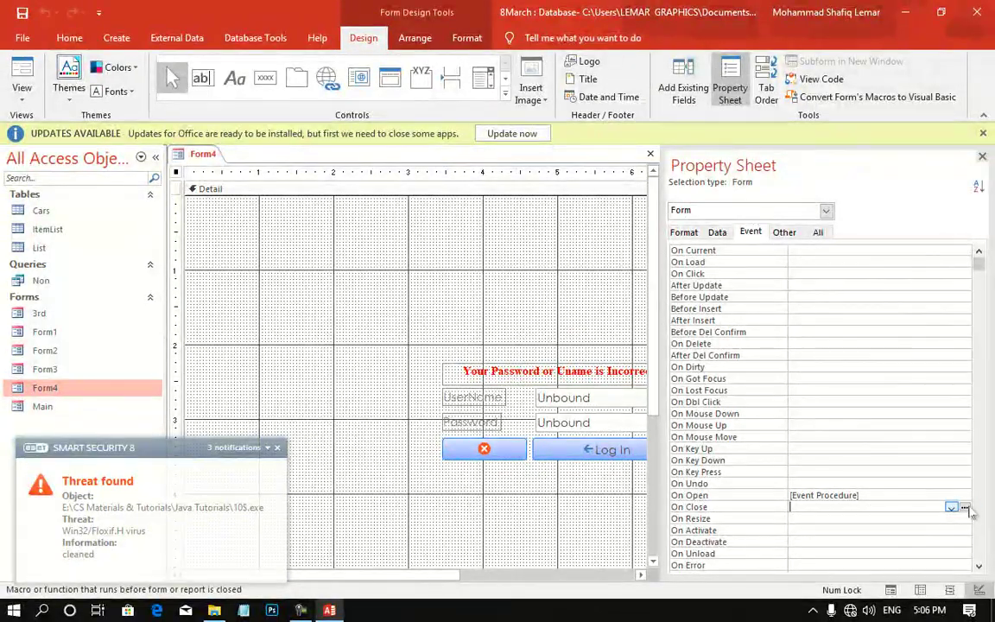
{"action": "left_click", "coordinate": [965, 507]}
{"action": "double_click", "coordinate": [444, 180]}
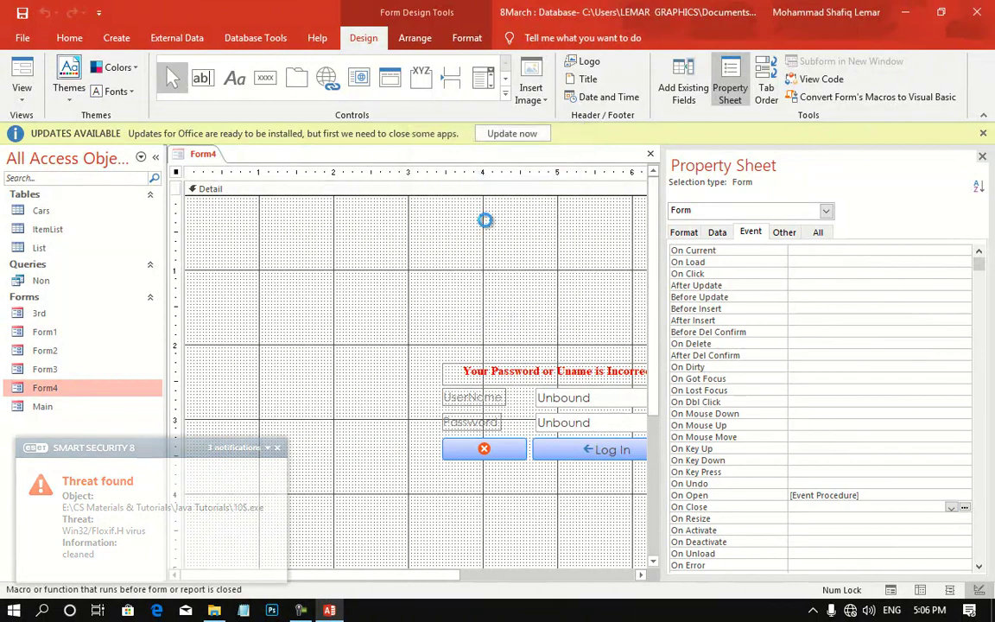
{"action": "type", "text": "doc"}
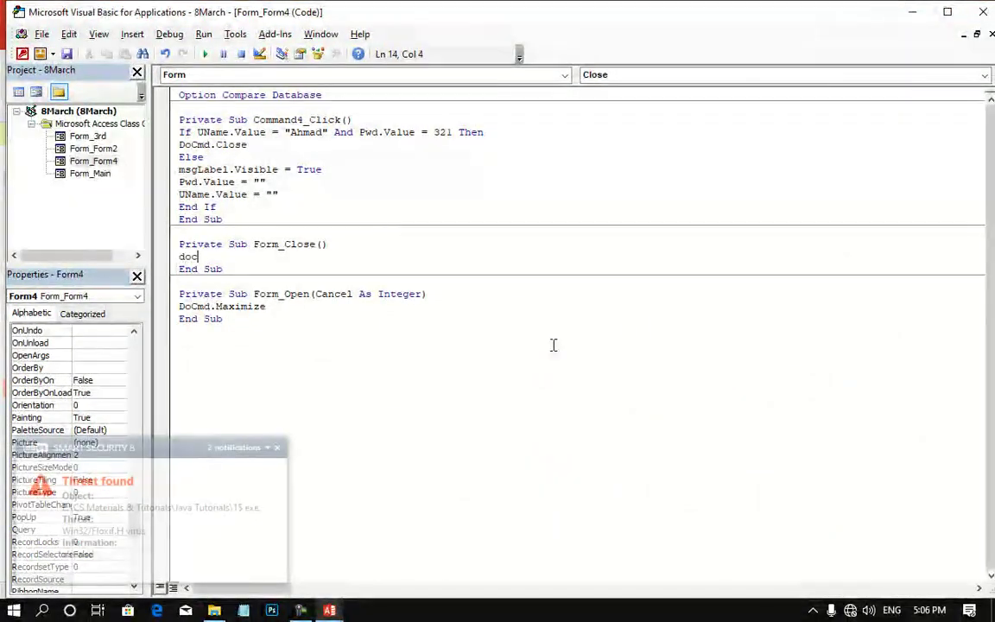
{"action": "type", "text": "md.open"}
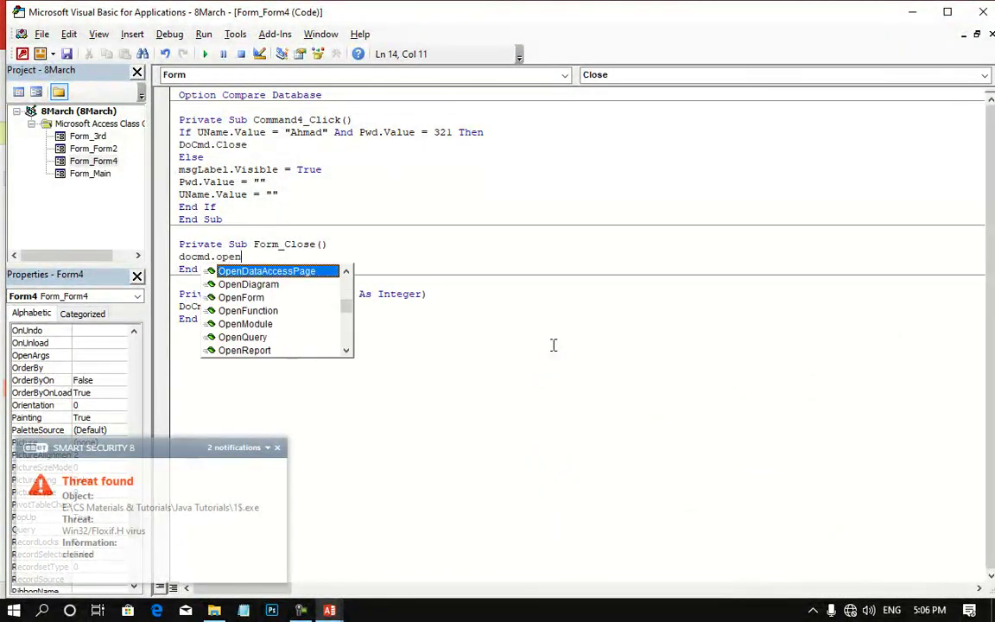
{"action": "type", "text": "f"}
{"action": "key", "text": "Tab"}
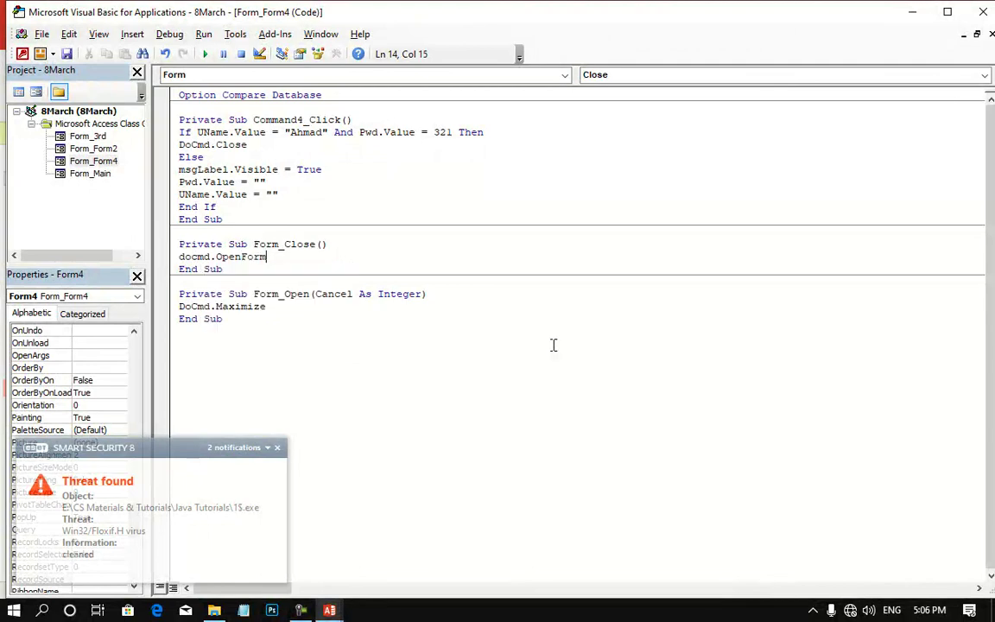
{"action": "type", "text": "\"Mai"}
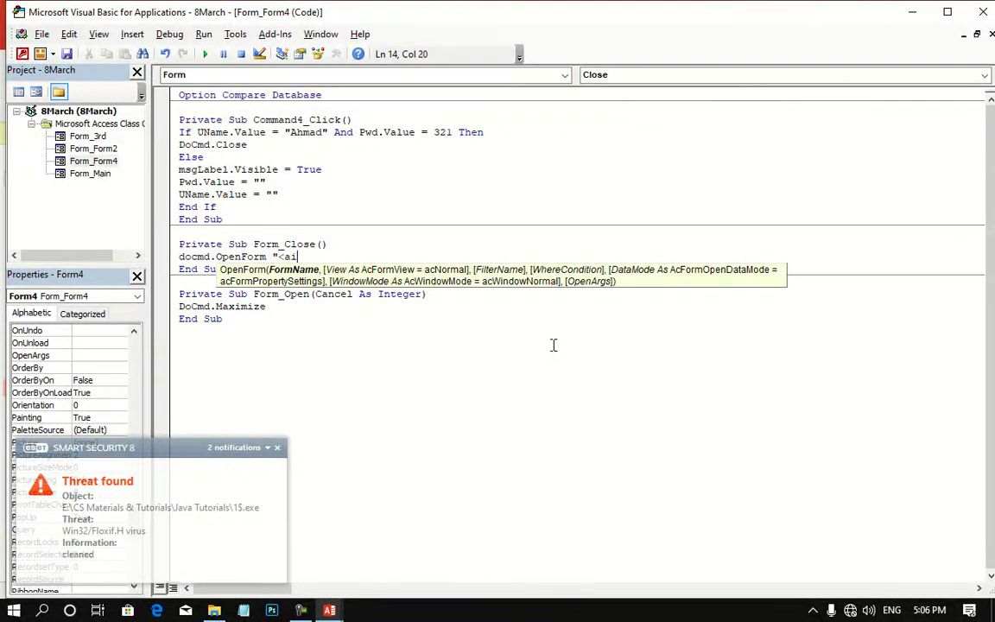
{"action": "type", "text": "n"}
{"action": "type", "text": "\""}
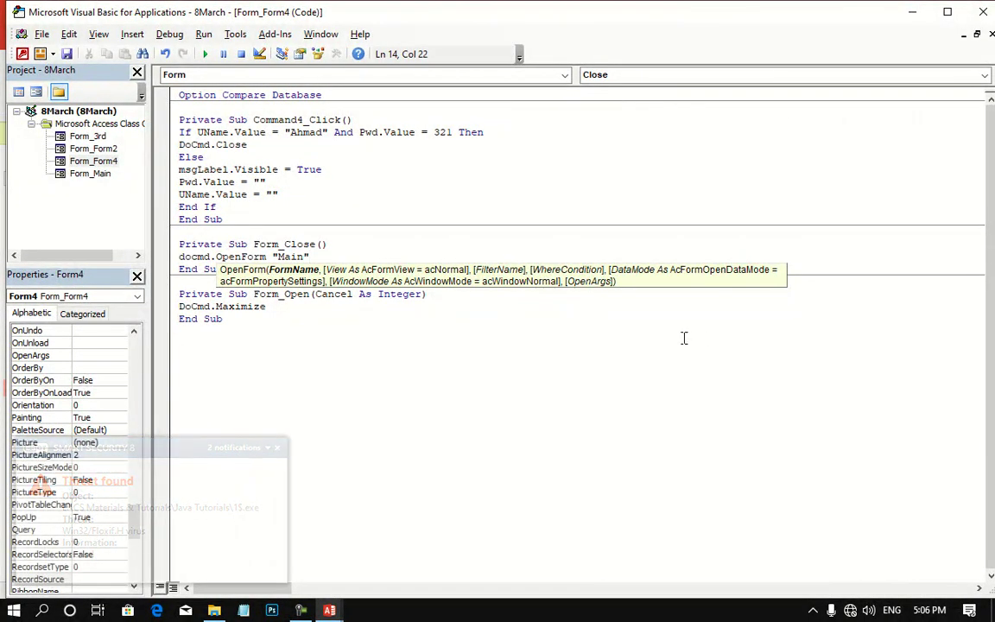
{"action": "left_click", "coordinate": [985, 19]}
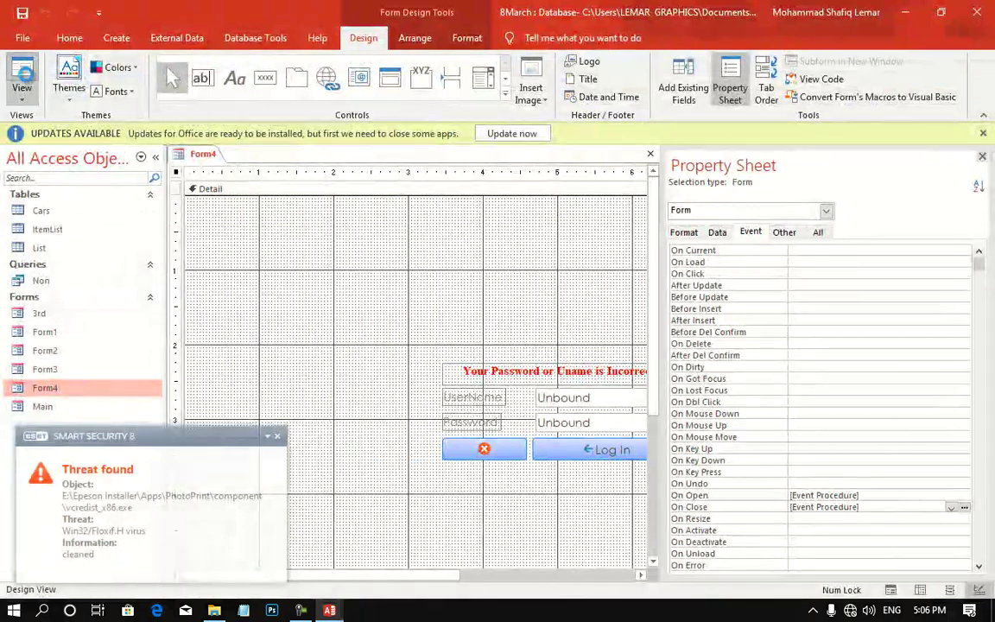
Run Form4 and log in to confirm Main opens, then restore and close Main.
{"action": "left_click", "coordinate": [19, 69]}
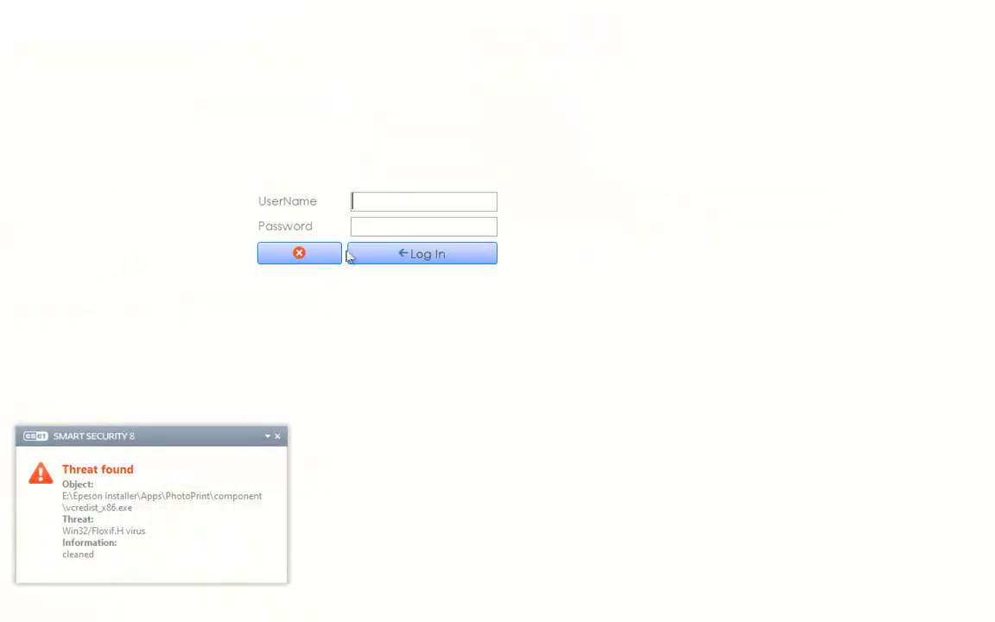
{"action": "left_click", "coordinate": [423, 252]}
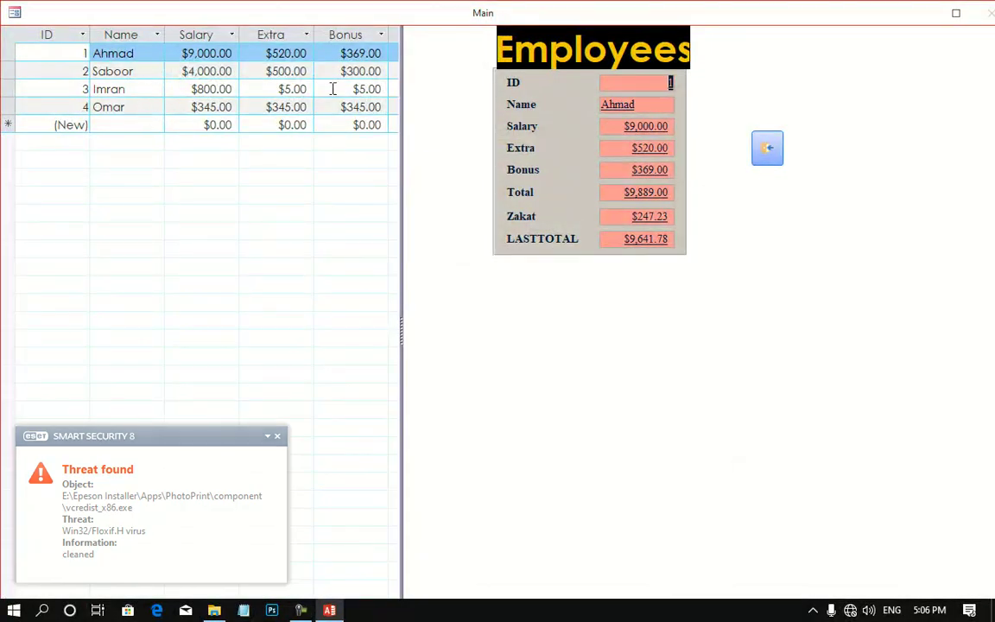
{"action": "left_click_drag", "start_coordinate": [881, 18], "coordinate": [842, 17]}
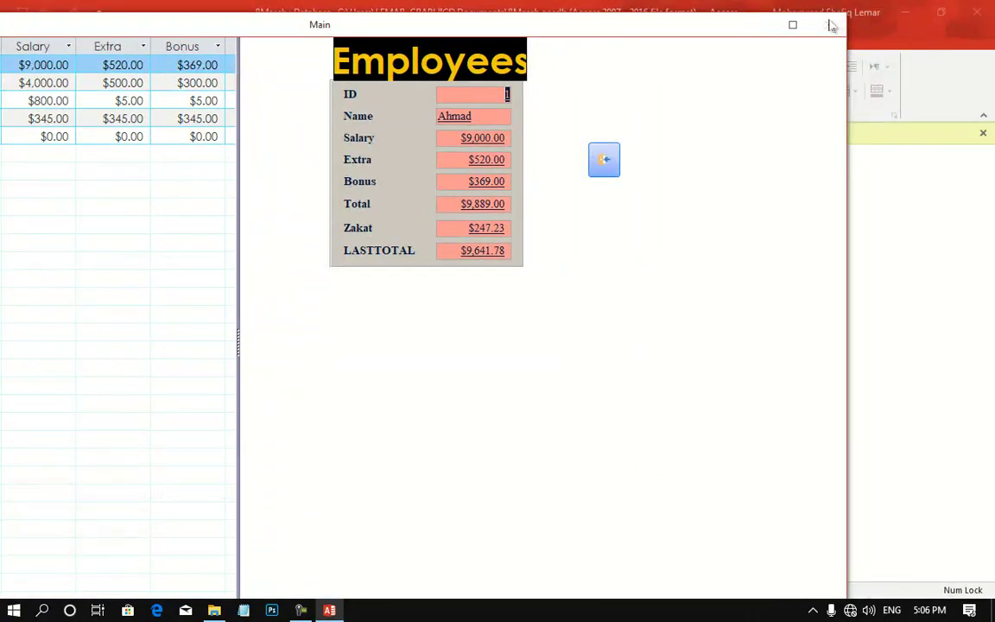
{"action": "right_click", "coordinate": [635, 26]}
{"action": "left_click", "coordinate": [665, 55]}
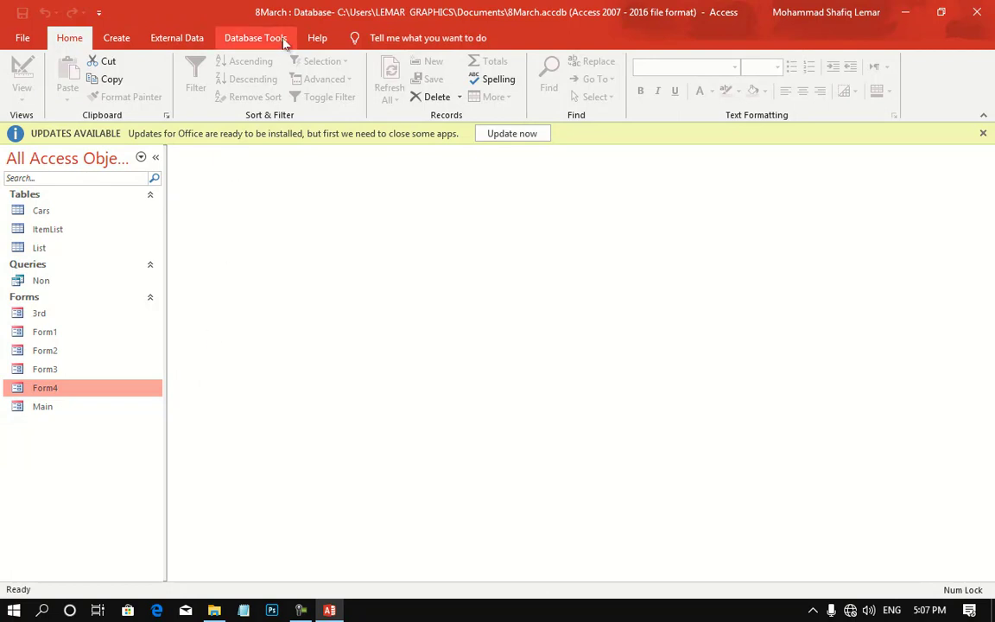
Open the Visual Basic editor and the 8March project properties.
{"action": "left_click", "coordinate": [284, 43]}
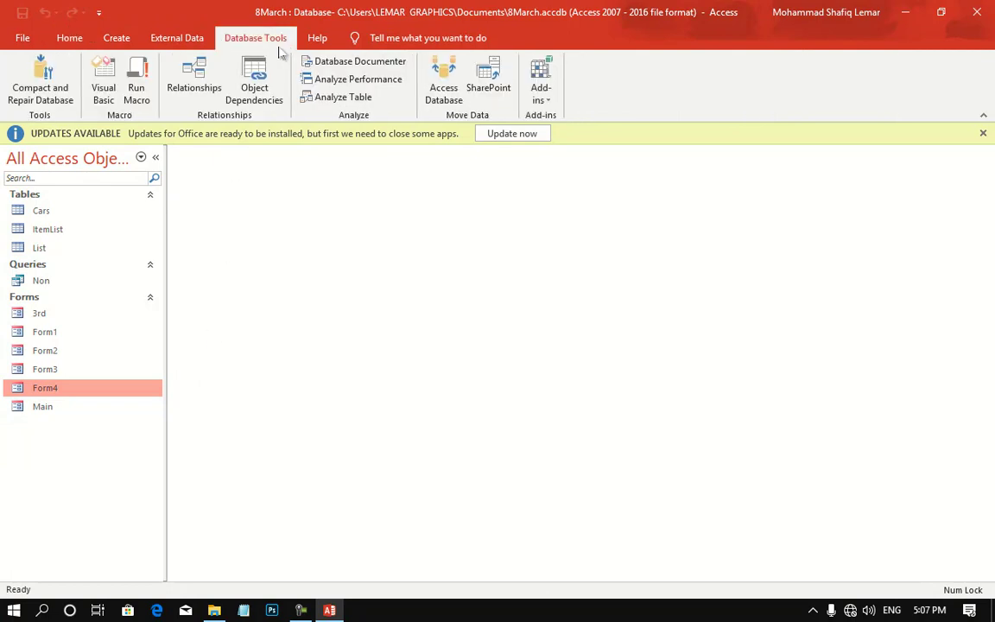
{"action": "left_click", "coordinate": [103, 94]}
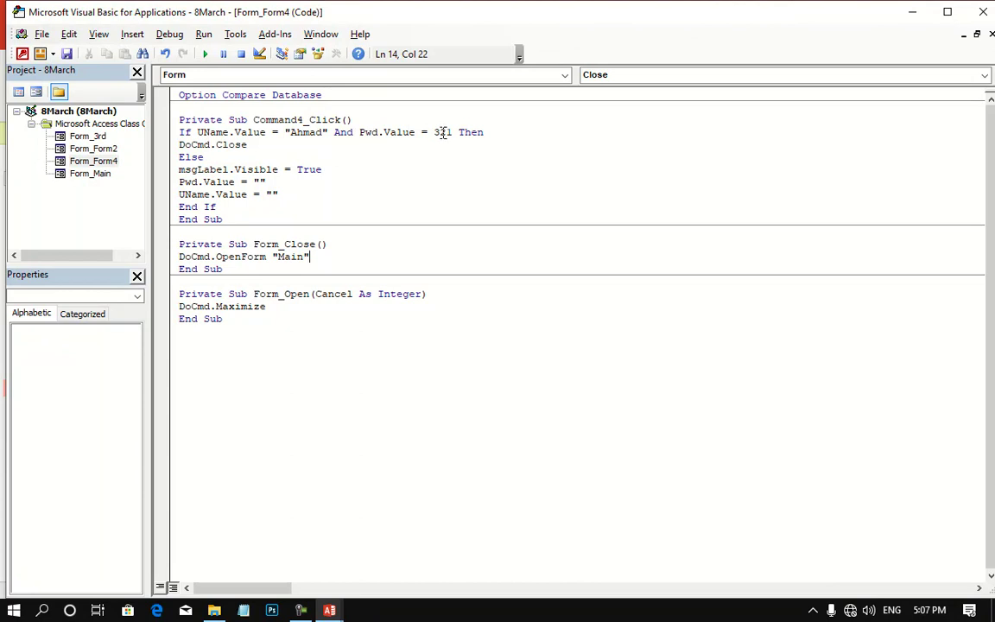
{"action": "left_click", "coordinate": [236, 36]}
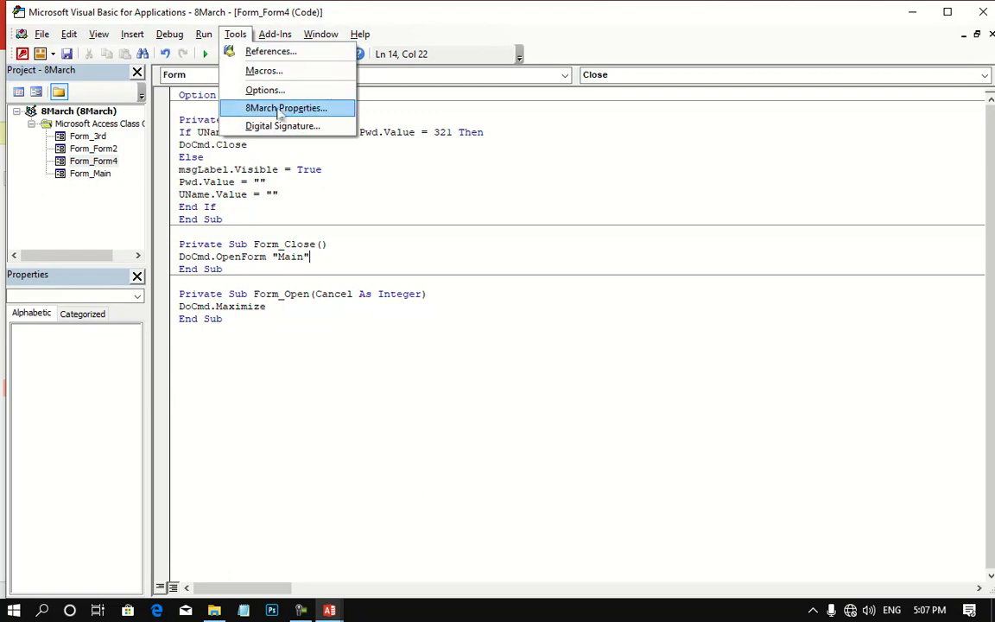
{"action": "left_click", "coordinate": [311, 112]}
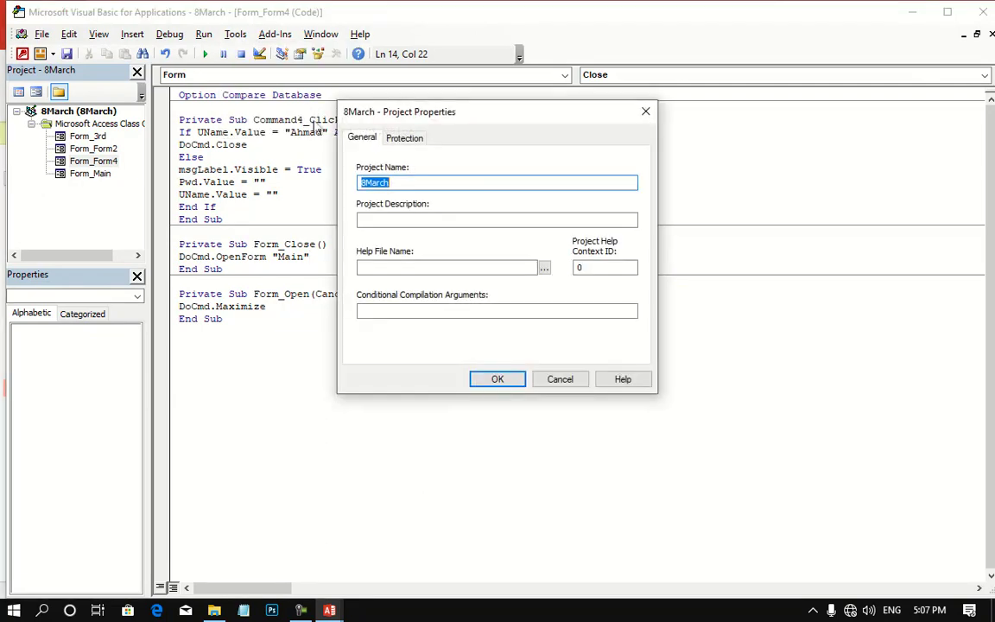
Lock the project for viewing with a confirmed password, then close the editor and Access.
{"action": "left_click", "coordinate": [405, 138]}
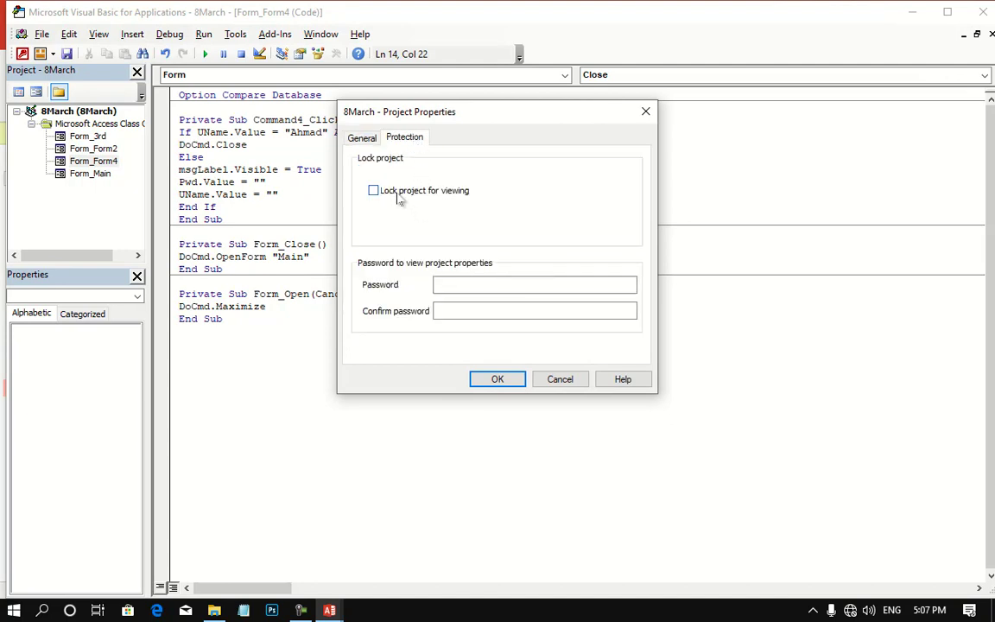
{"action": "left_click", "coordinate": [445, 285]}
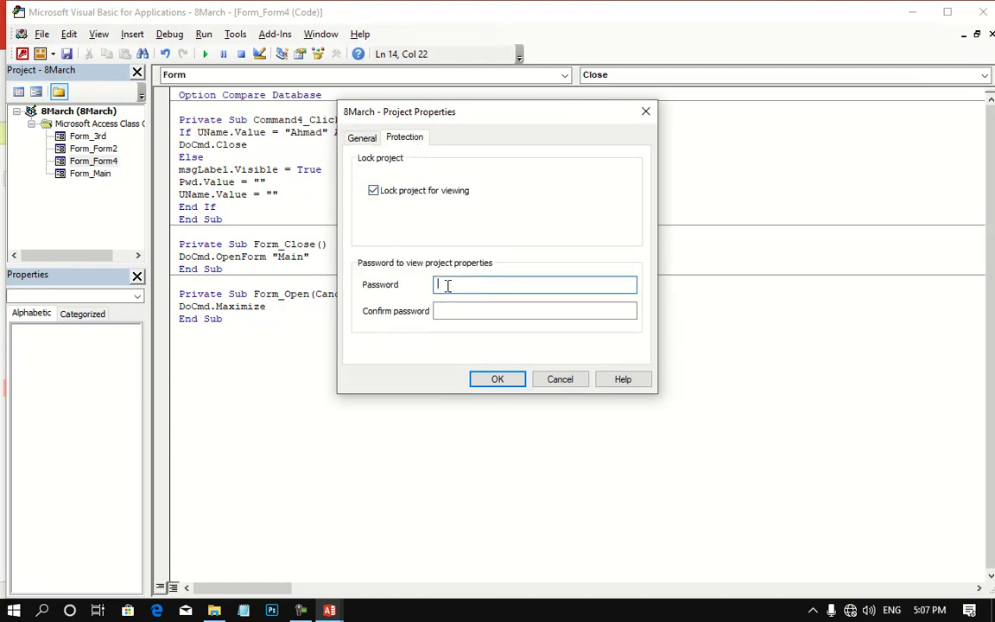
{"action": "left_click", "coordinate": [482, 311]}
{"action": "type", "text": "1"}
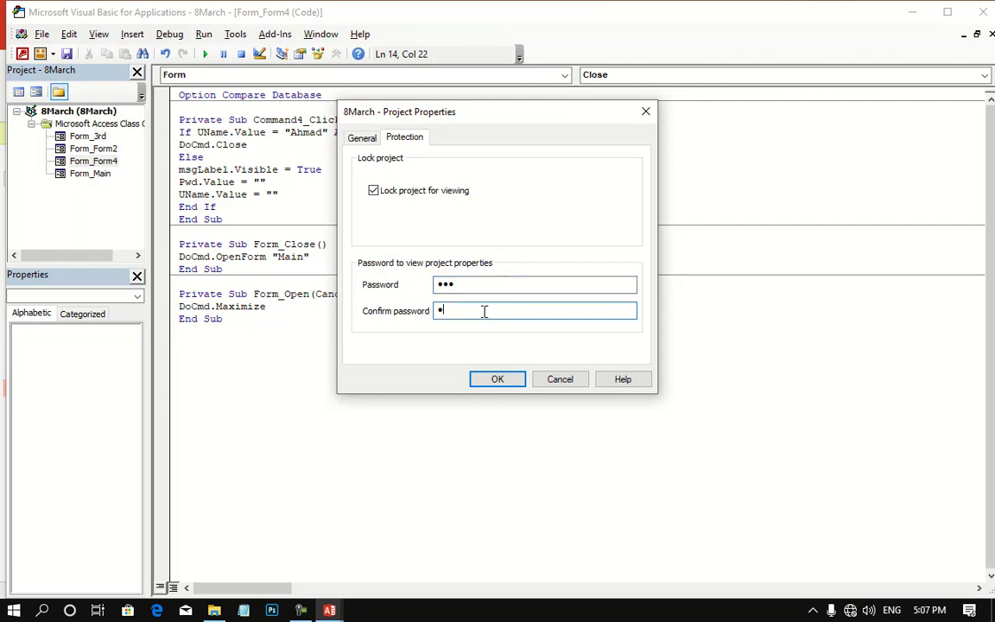
{"action": "left_click", "coordinate": [510, 378]}
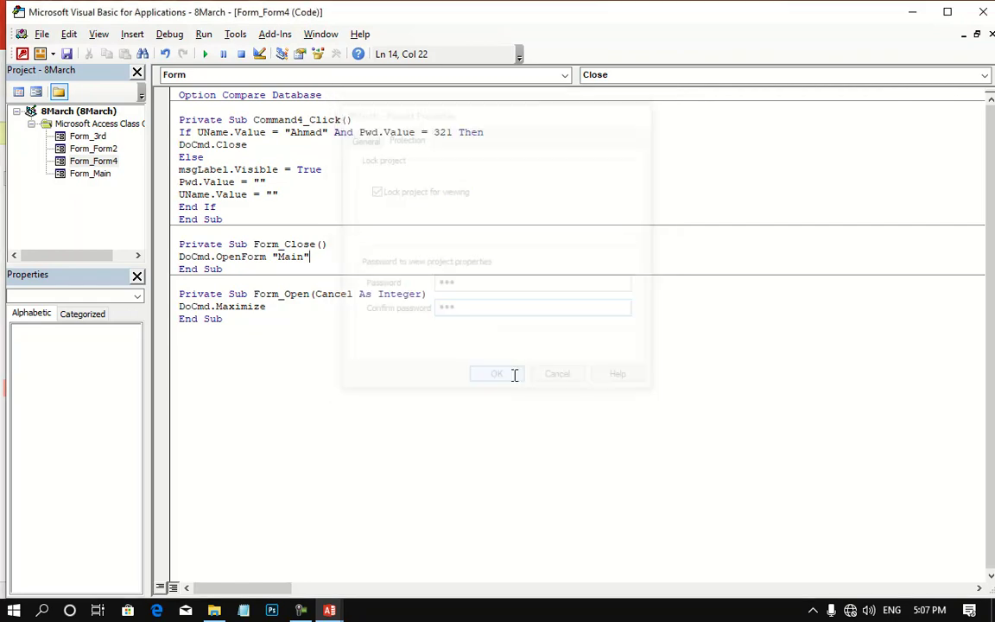
{"action": "left_click", "coordinate": [981, 12]}
{"action": "left_click", "coordinate": [975, 10]}
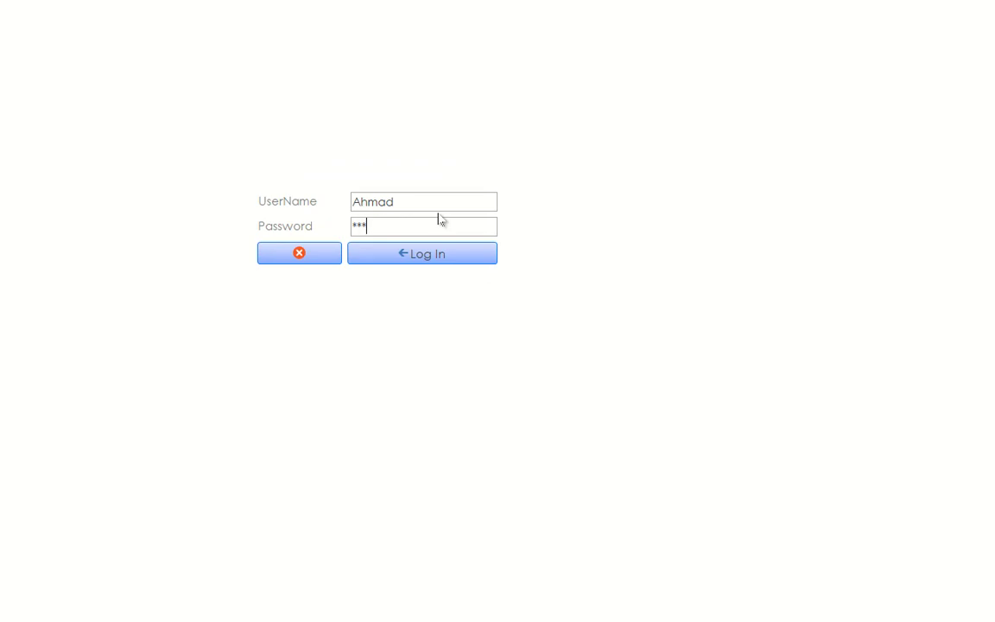
Log in, close Main, and confirm the Log In button's Build Event code asks for a password.
{"action": "key", "text": "Return"}
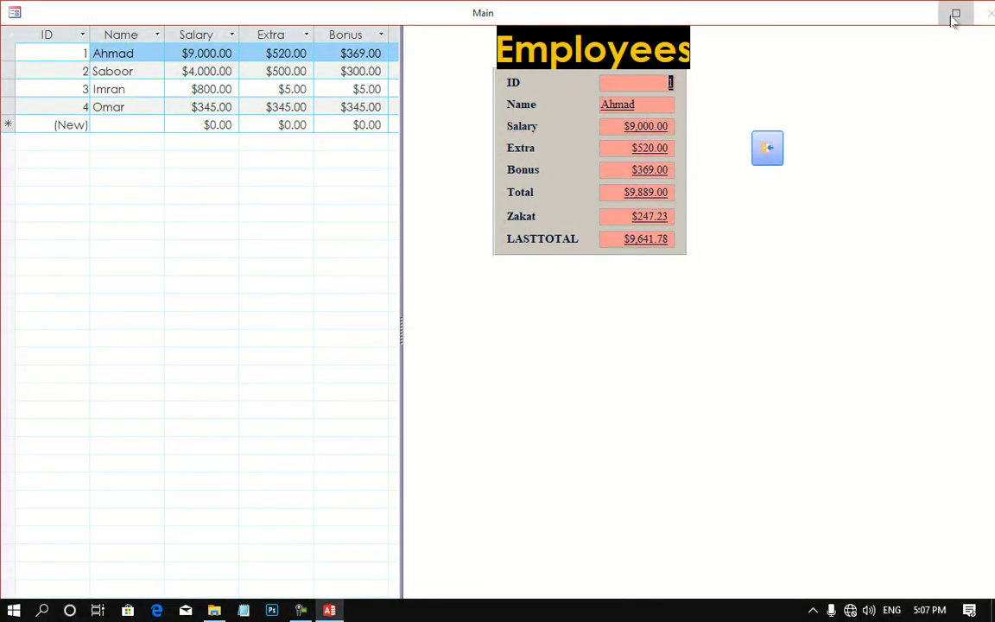
{"action": "right_click", "coordinate": [780, 17]}
{"action": "left_click", "coordinate": [820, 39]}
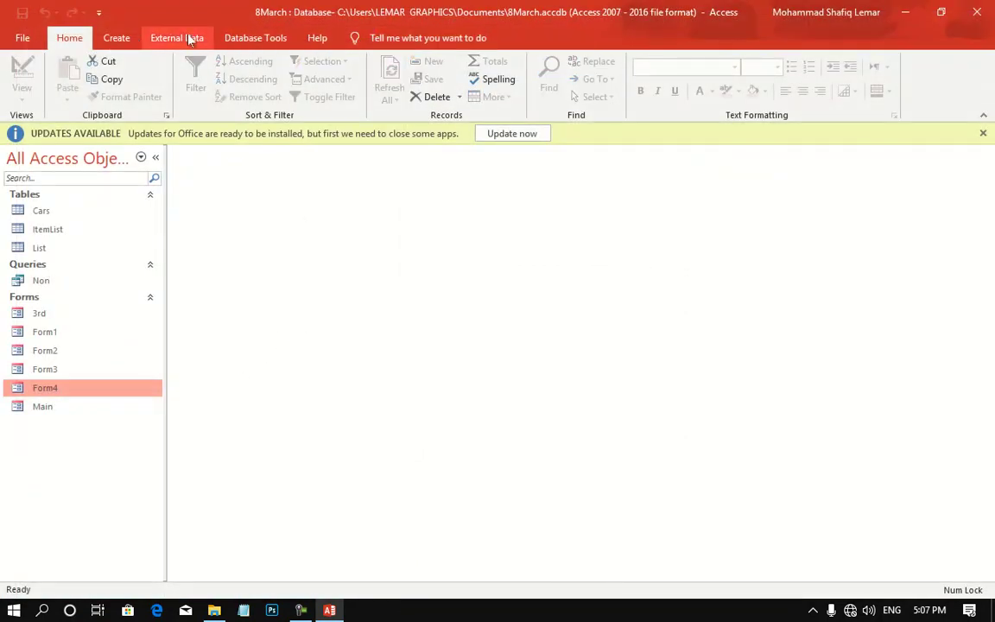
{"action": "right_click", "coordinate": [76, 395]}
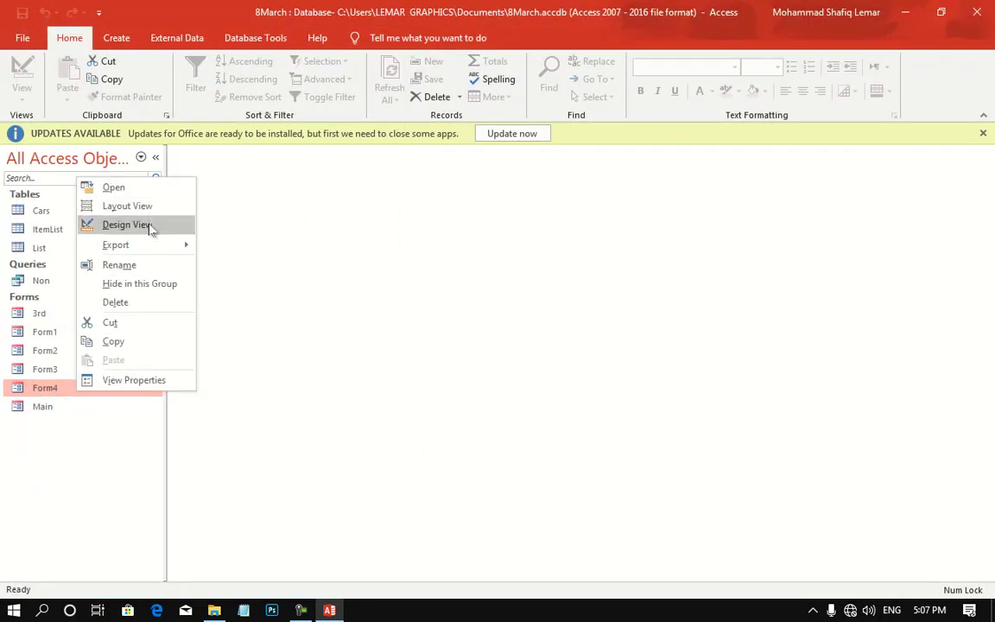
{"action": "left_click", "coordinate": [139, 224]}
{"action": "right_click", "coordinate": [607, 450]}
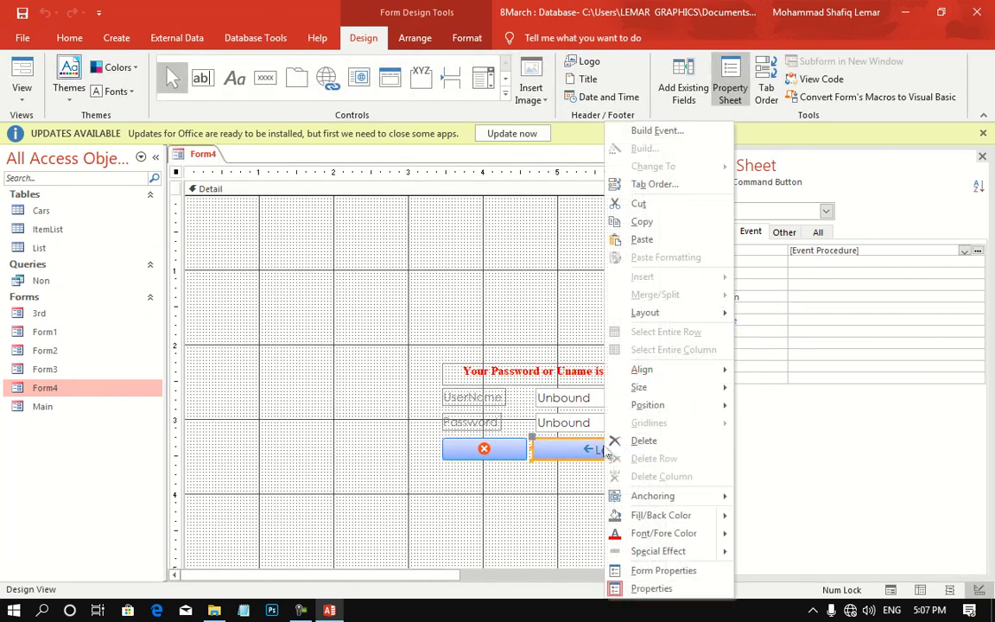
{"action": "left_click", "coordinate": [643, 131]}
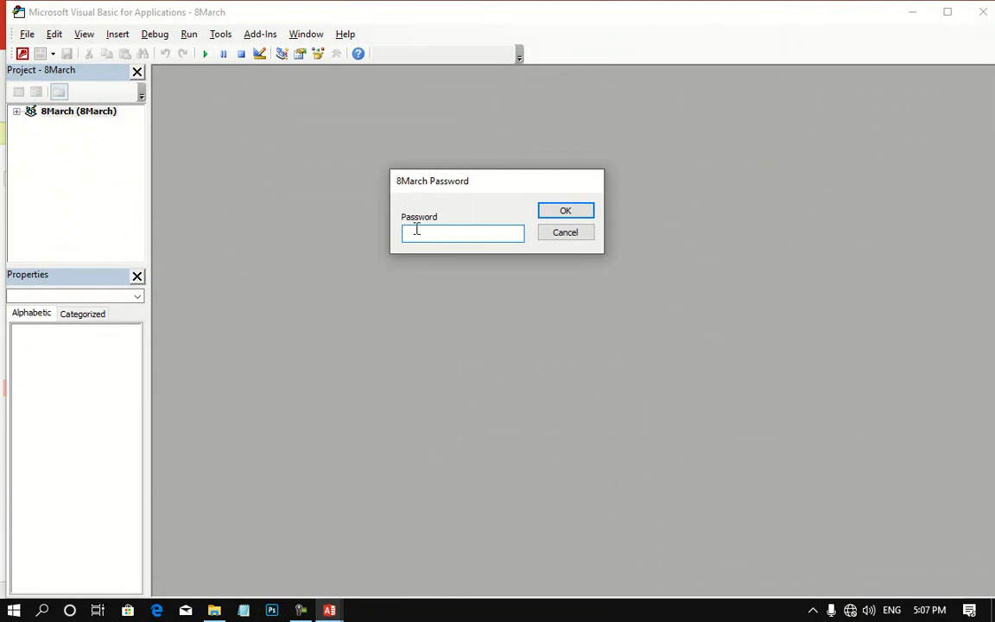
{"action": "left_click", "coordinate": [549, 235]}
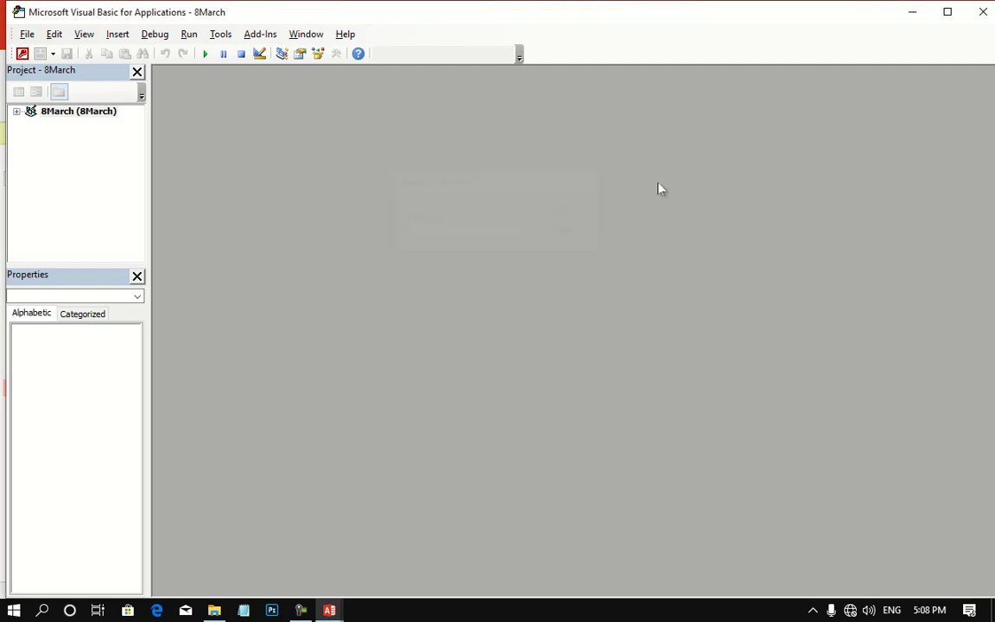
{"action": "left_click", "coordinate": [912, 11]}
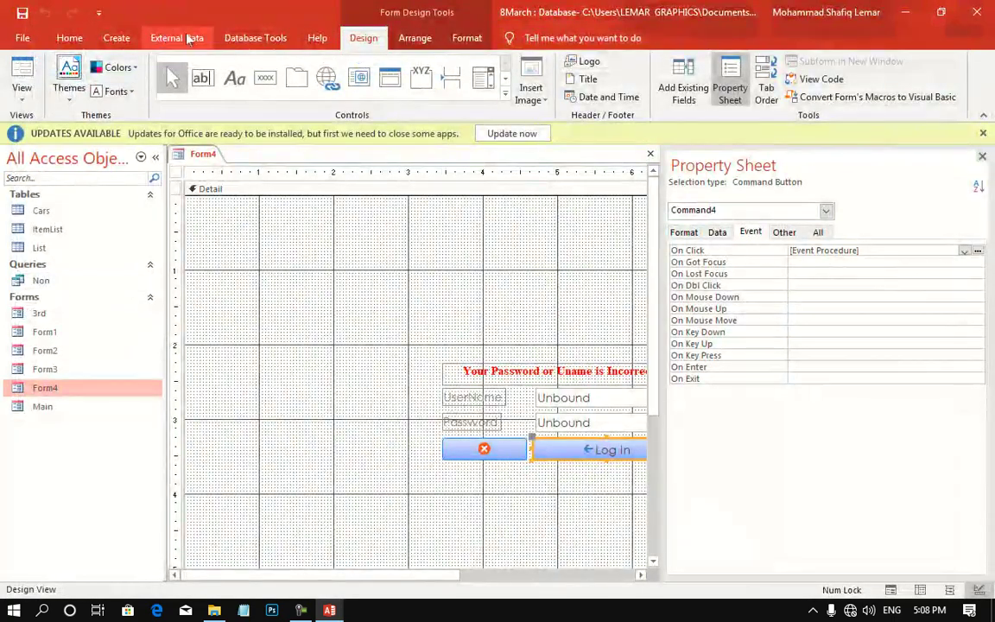
Confirm that expanding the 8March project in the VBA editor also demands a password.
{"action": "left_click", "coordinate": [256, 38]}
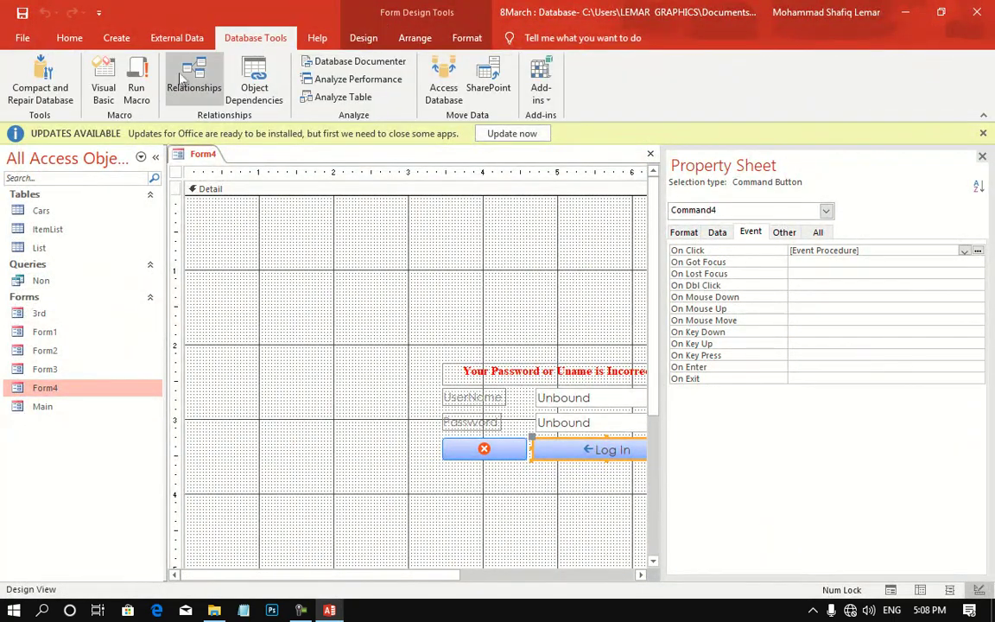
{"action": "left_click", "coordinate": [102, 76]}
{"action": "double_click", "coordinate": [47, 114]}
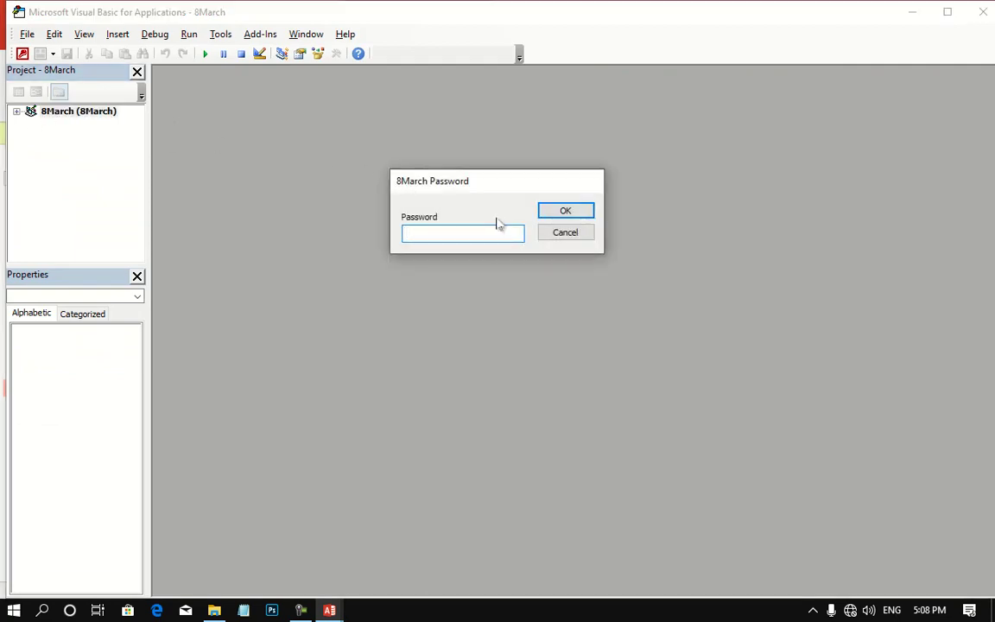
{"action": "left_click", "coordinate": [557, 234]}
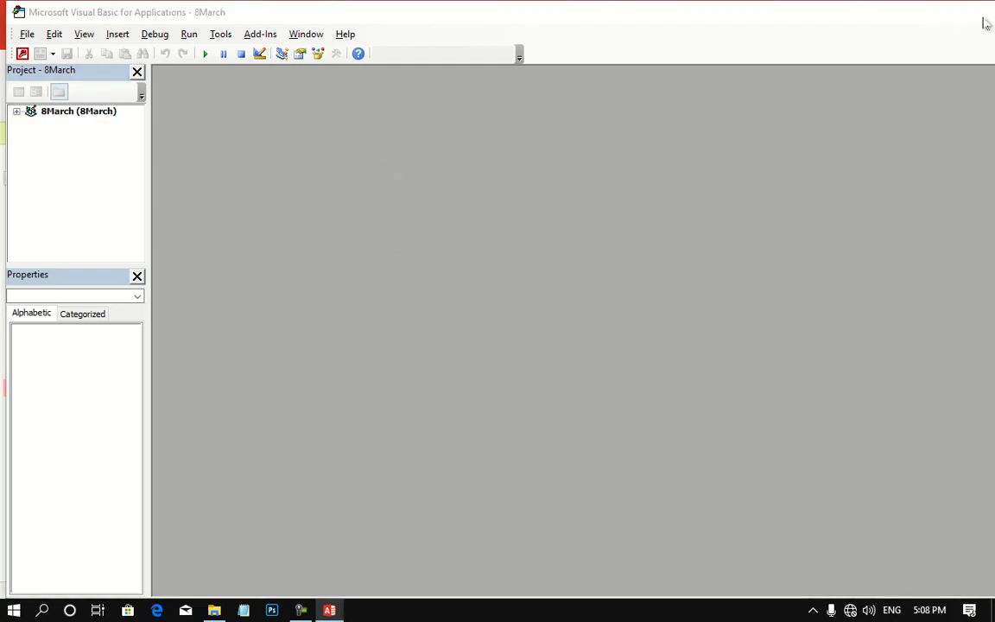
{"action": "left_click", "coordinate": [985, 23]}
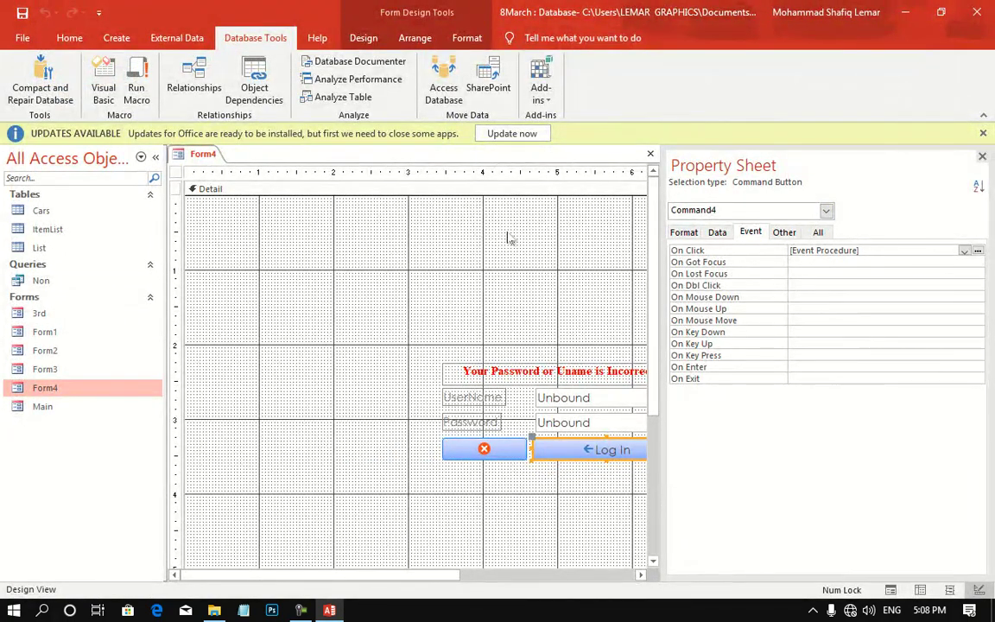
Hide the Property Sheet and move all login controls right and down toward centre.
{"action": "left_click", "coordinate": [982, 156]}
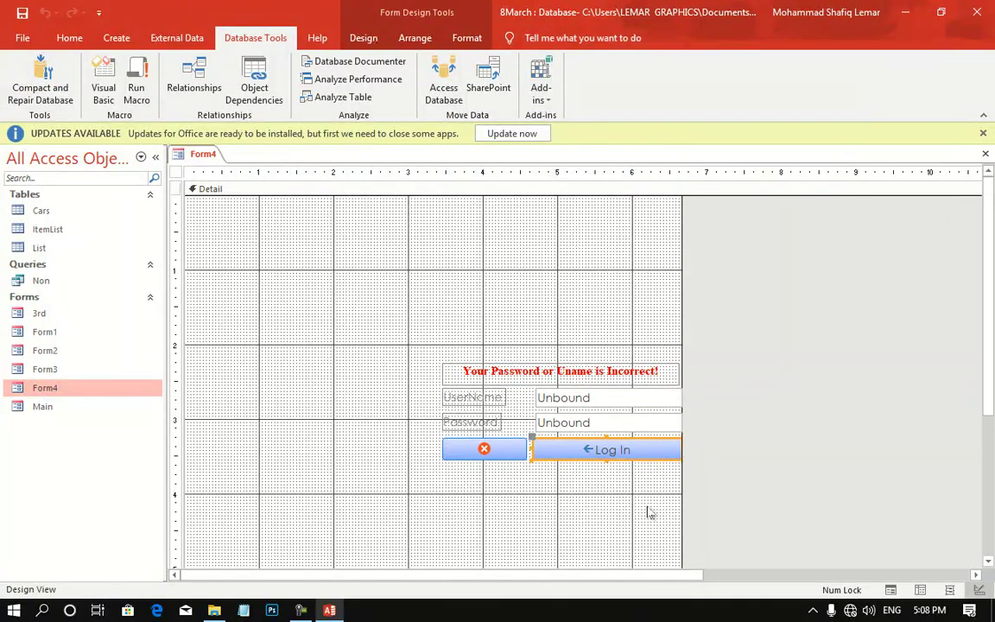
{"action": "left_click_drag", "start_coordinate": [648, 511], "coordinate": [361, 373]}
{"action": "left_click_drag", "start_coordinate": [488, 384], "coordinate": [607, 415]}
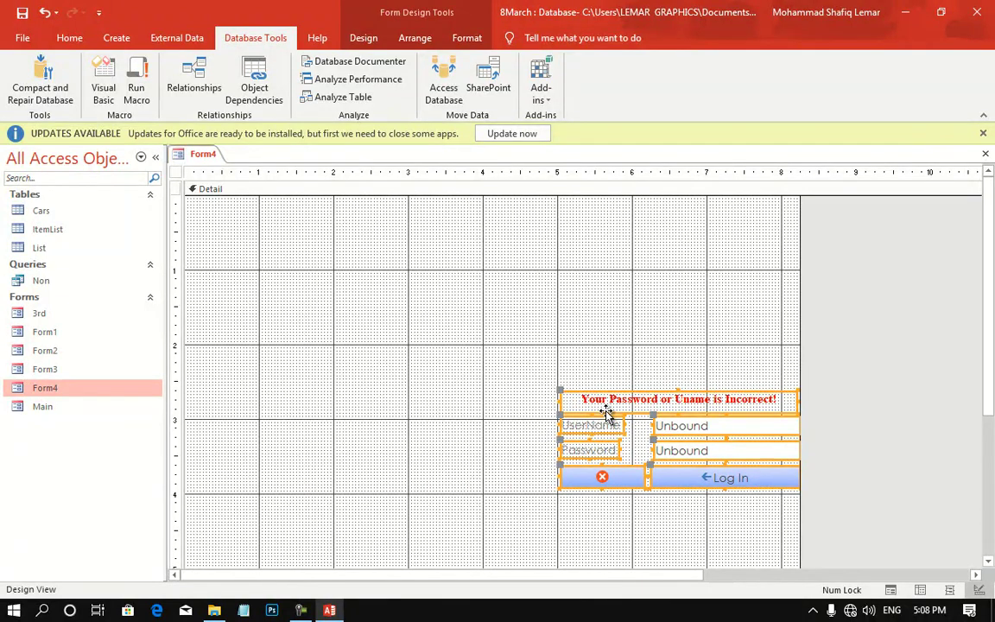
Save and close Form4's design, then run Form4 and enter a user name.
{"action": "key", "text": "ctrl+w"}
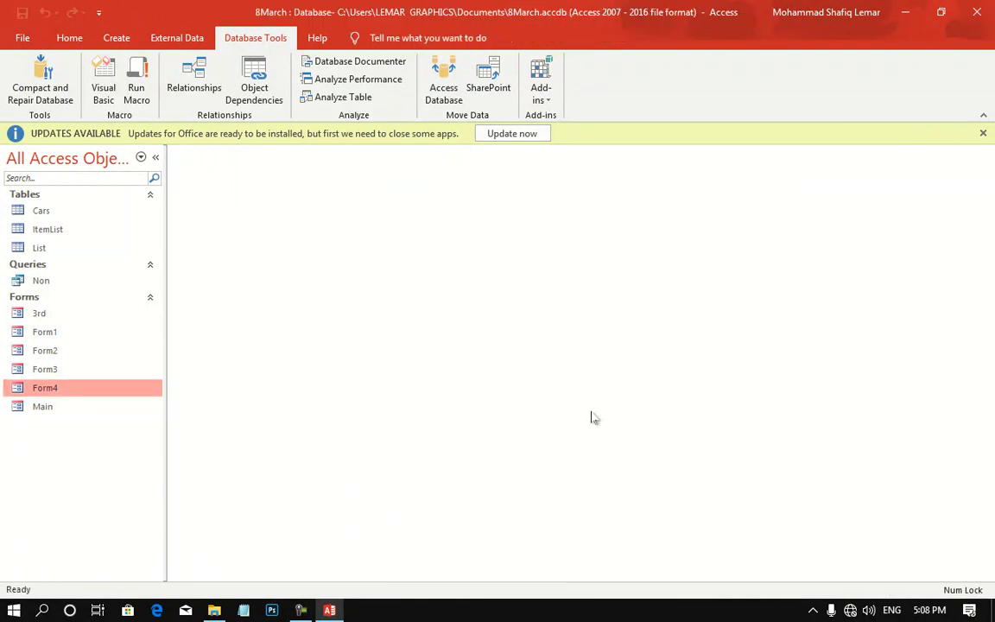
{"action": "double_click", "coordinate": [134, 388]}
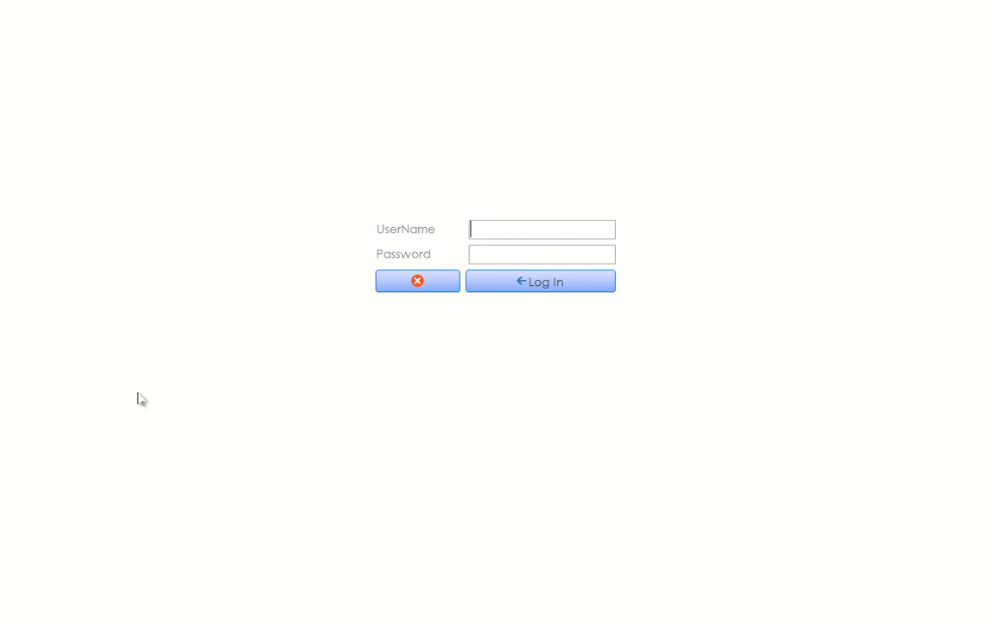
{"action": "type", "text": "Ah"}
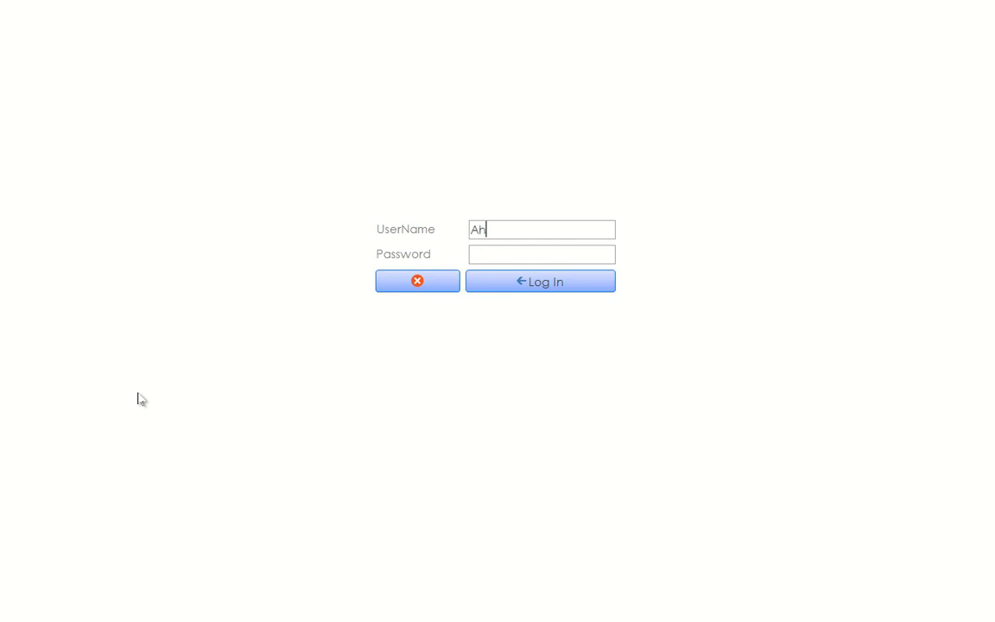